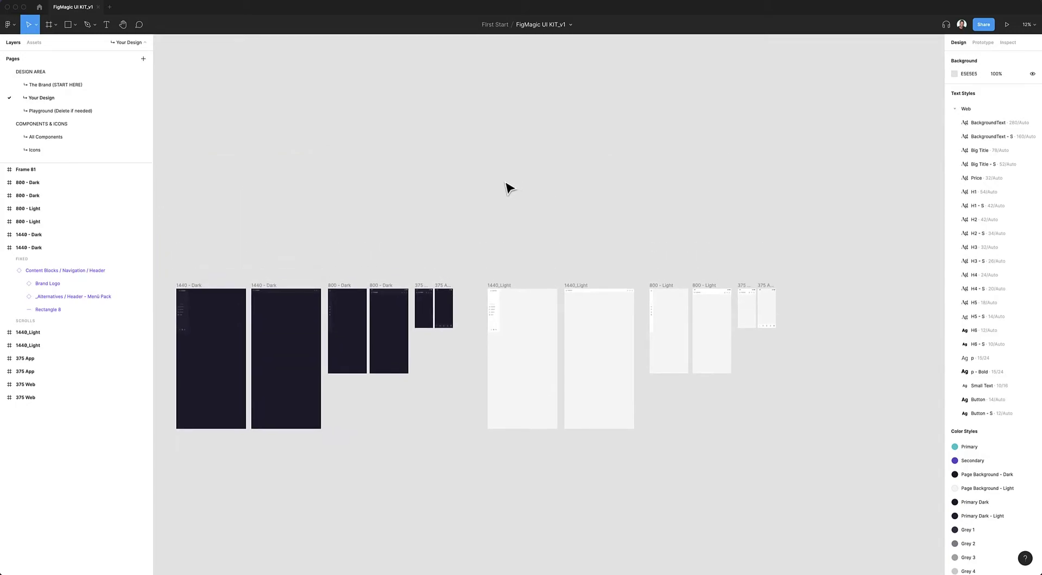
# Duplicate the second 1440_Light frame into the empty canvas area away from the existing frames, at about X -6010, Y -6506.
pyautogui.click(753, 310)
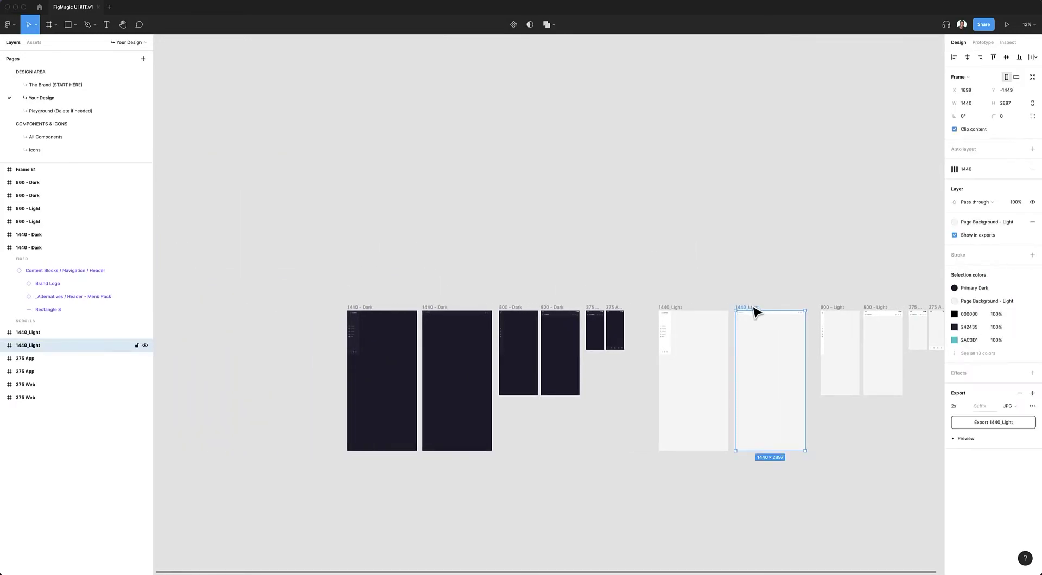
pyautogui.keyDown('alt'); pyautogui.moveTo(756, 310); pyautogui.dragTo(375, 69); pyautogui.keyUp('alt')
pyautogui.scroll(5, 376, 70)
pyautogui.scroll(5, 376, 71)
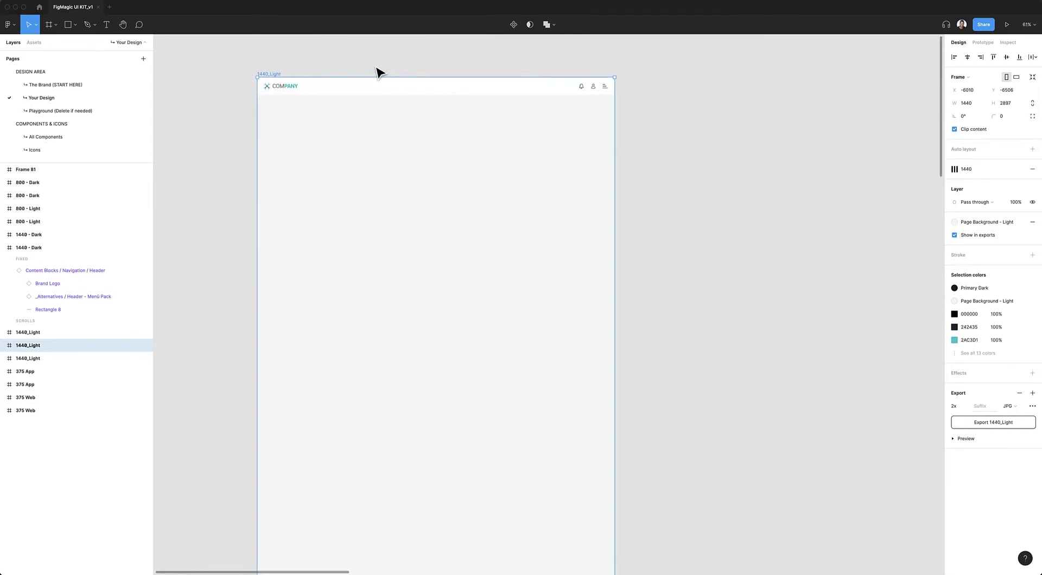
pyautogui.hscroll(1, 275, 74)
pyautogui.hscroll(1, 274, 74)
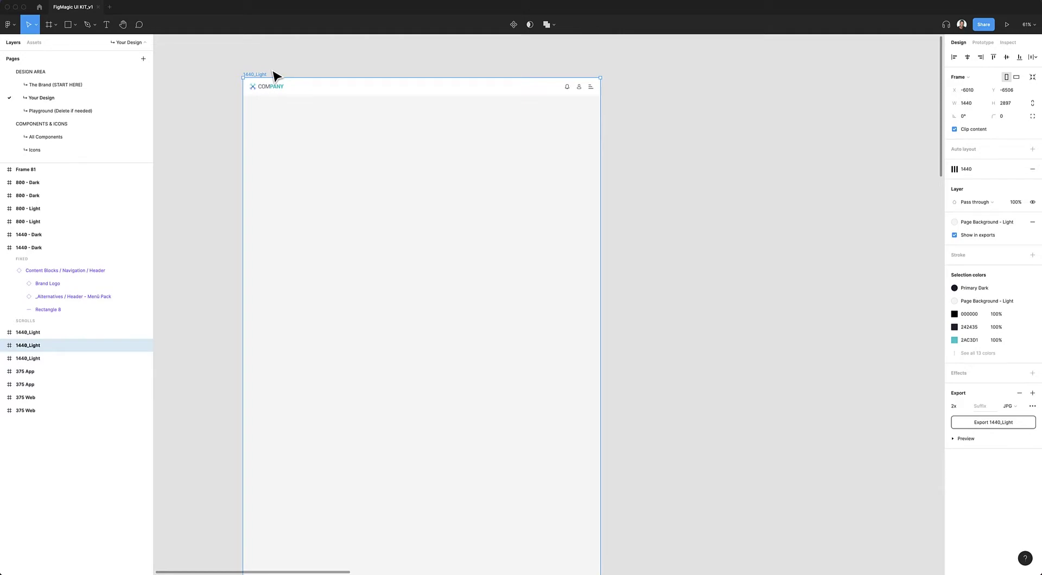
# Toggle the layout grids and leave them visible on the duplicated 1440_Light frame.
pyautogui.hotkey('ctrl', 'g')
pyautogui.hscroll(-1, 269, 76)
pyautogui.hotkey('ctrl', 'g')
pyautogui.hotkey('ctrl', 'g')
pyautogui.hotkey('ctrl', 'g')
pyautogui.hotkey('ctrl', 'g')
pyautogui.hotkey('ctrl', 'g')
pyautogui.hscroll(-1, 266, 76)
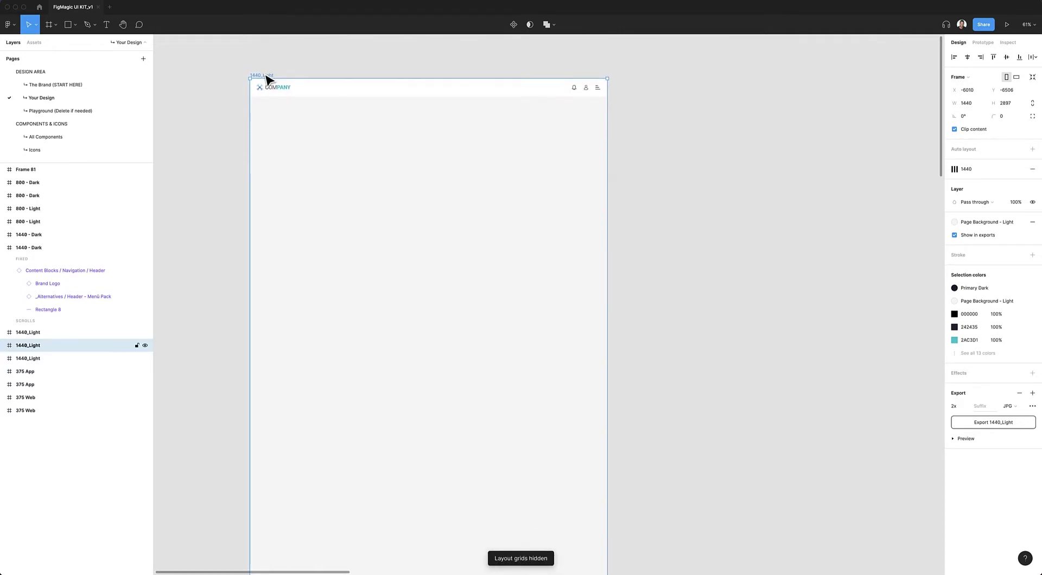
pyautogui.scroll(-1, 267, 78)
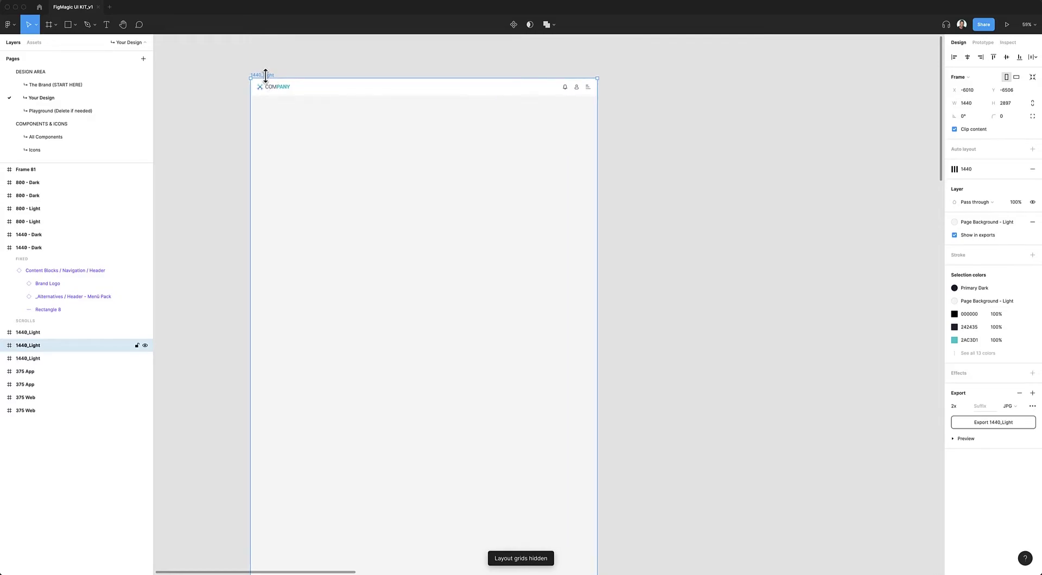
pyautogui.hotkey('ctrl', 'g')
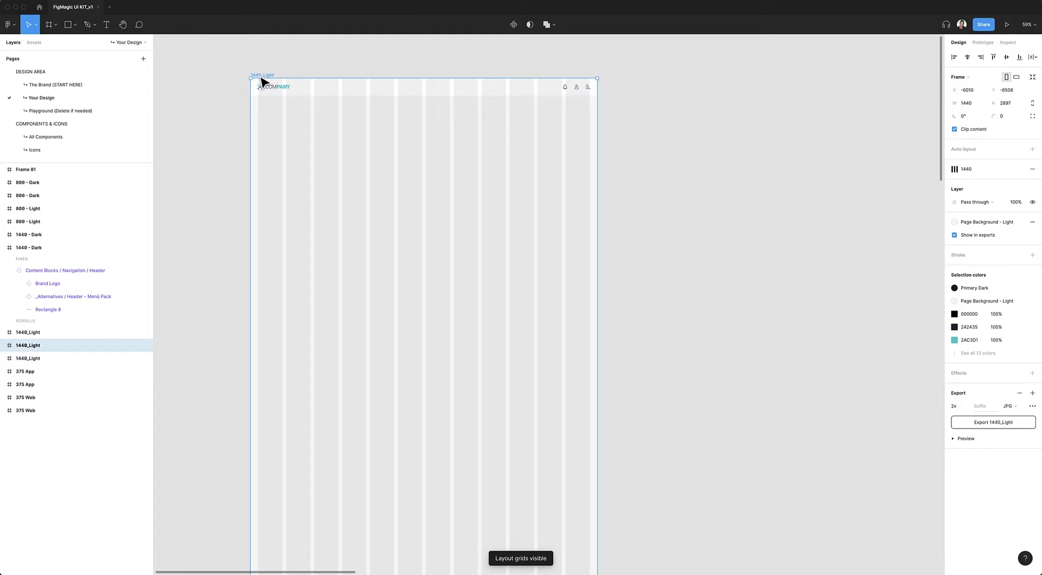
pyautogui.scroll(5, 249, 92)
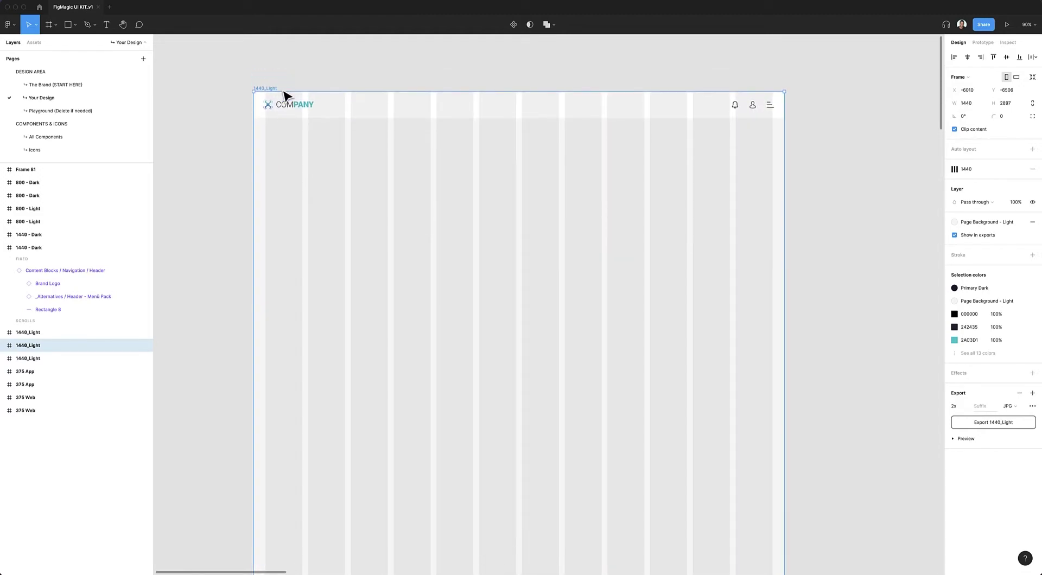
pyautogui.scroll(3, 283, 96)
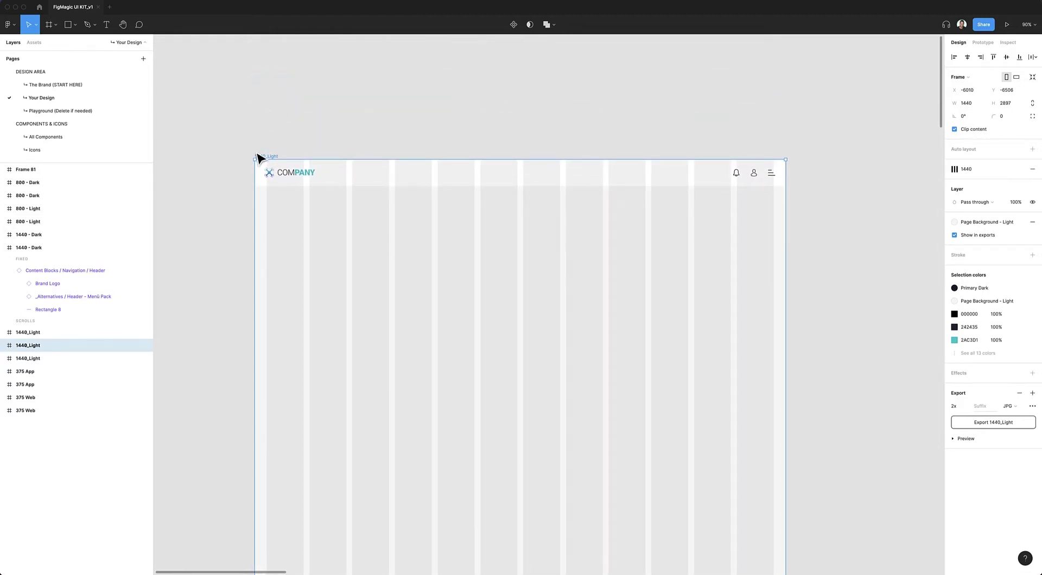
pyautogui.scroll(-2, 268, 156)
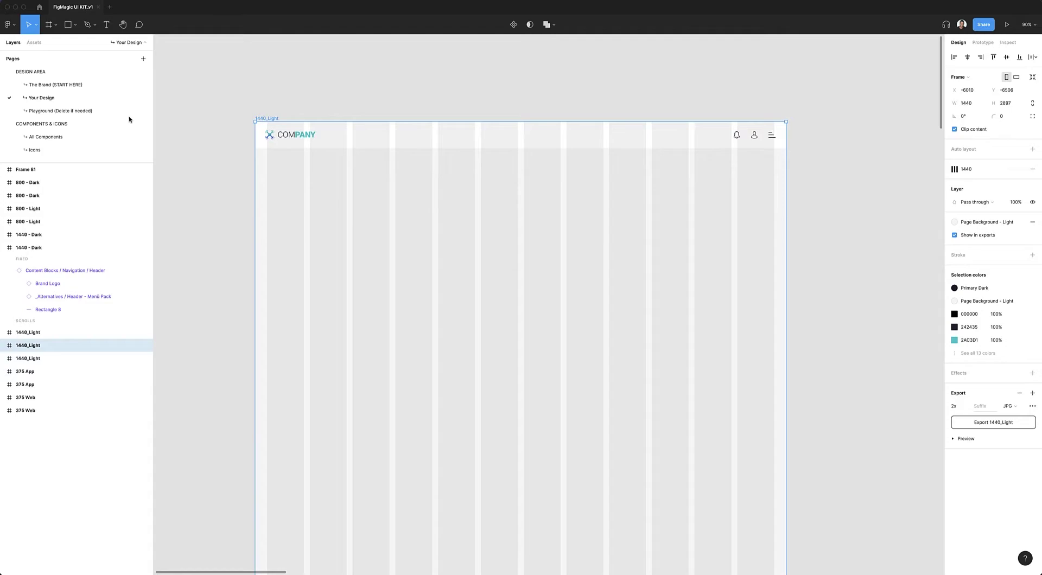
# Open the local component assets and examine the Basic Elements, Content Blocks and Forms & Lists groups.
pyautogui.click(33, 43)
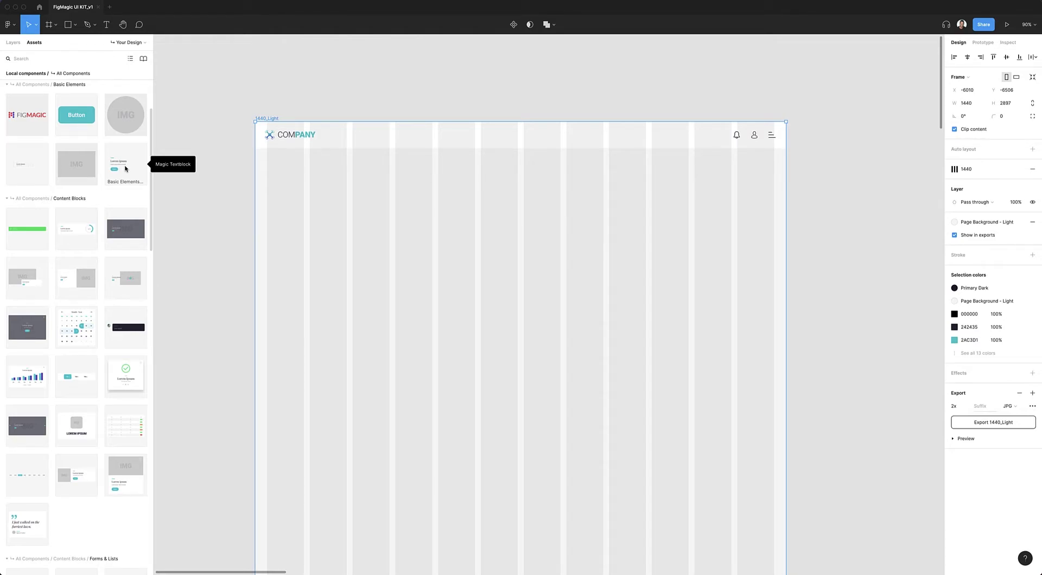
pyautogui.scroll(-1, 60, 197)
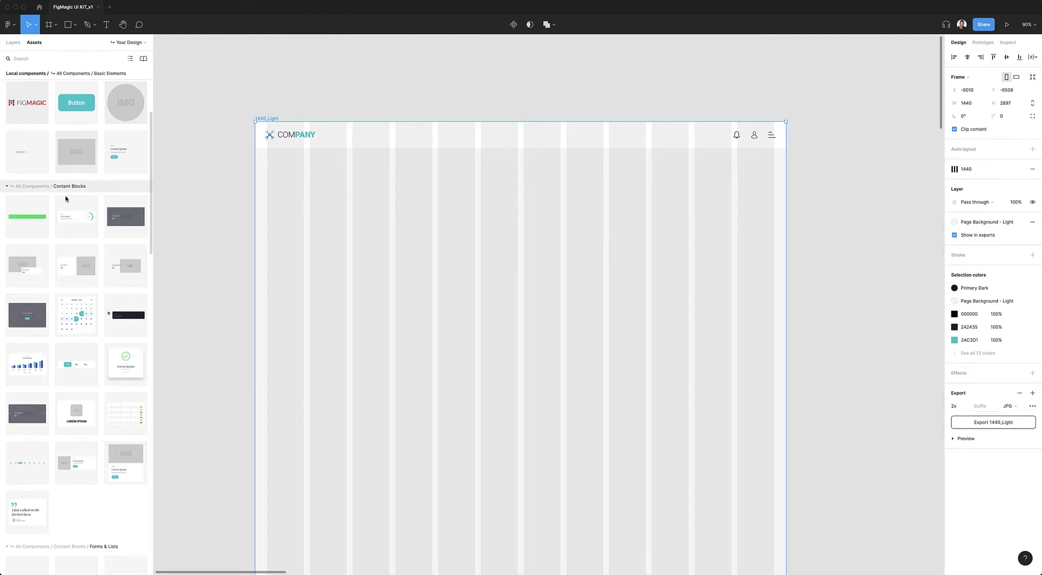
pyautogui.scroll(-5, 49, 208)
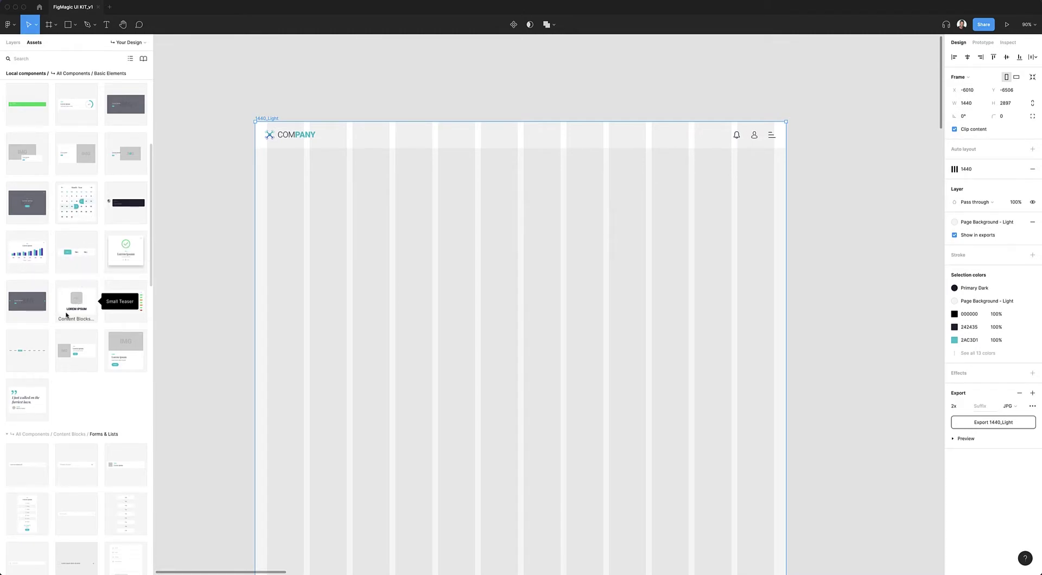
pyautogui.scroll(-2, 81, 304)
pyautogui.scroll(-5, 92, 305)
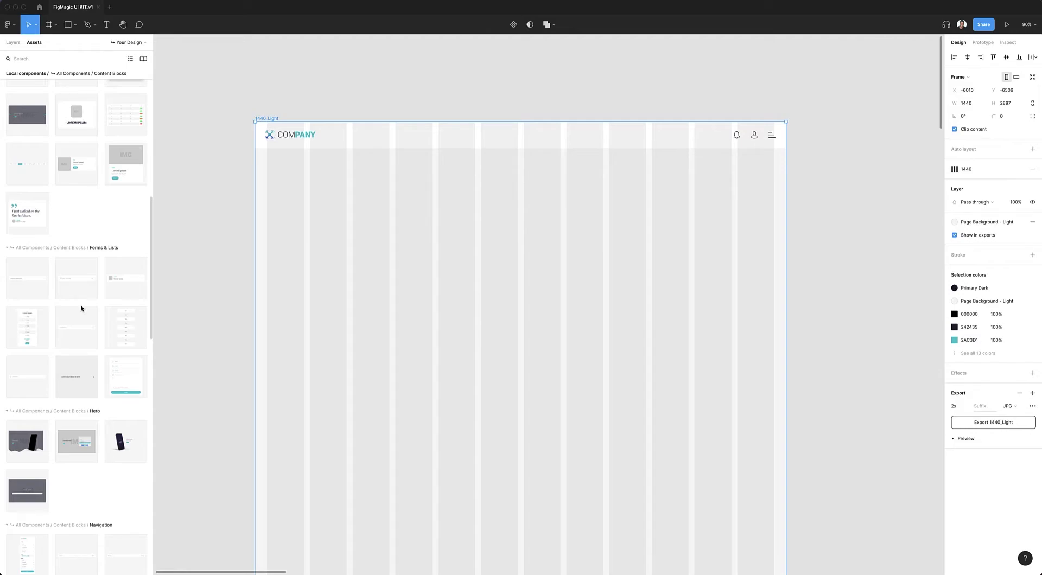
pyautogui.scroll(15, 80, 308)
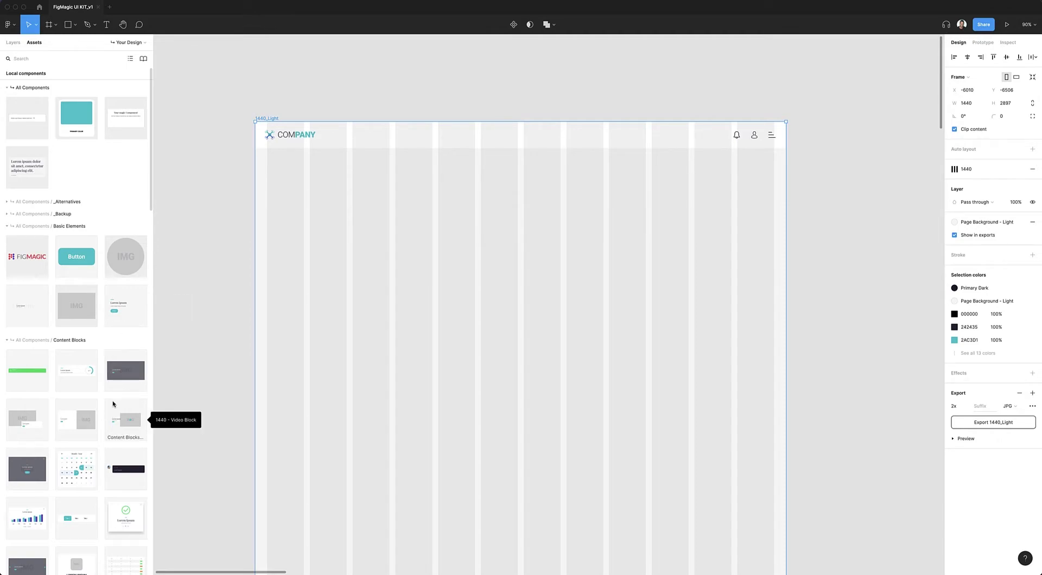
pyautogui.scroll(-5, 113, 412)
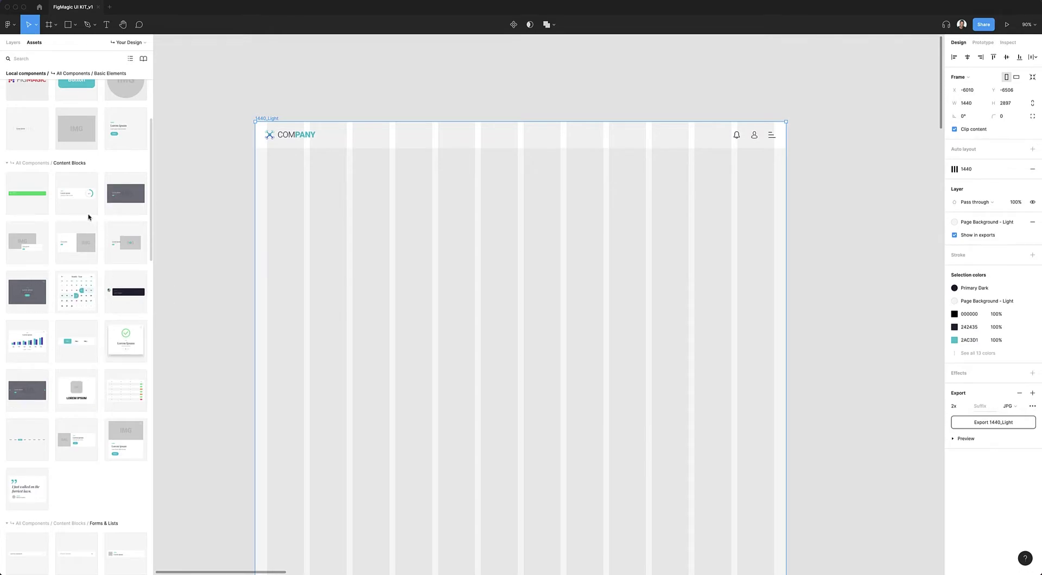
pyautogui.scroll(5, 82, 277)
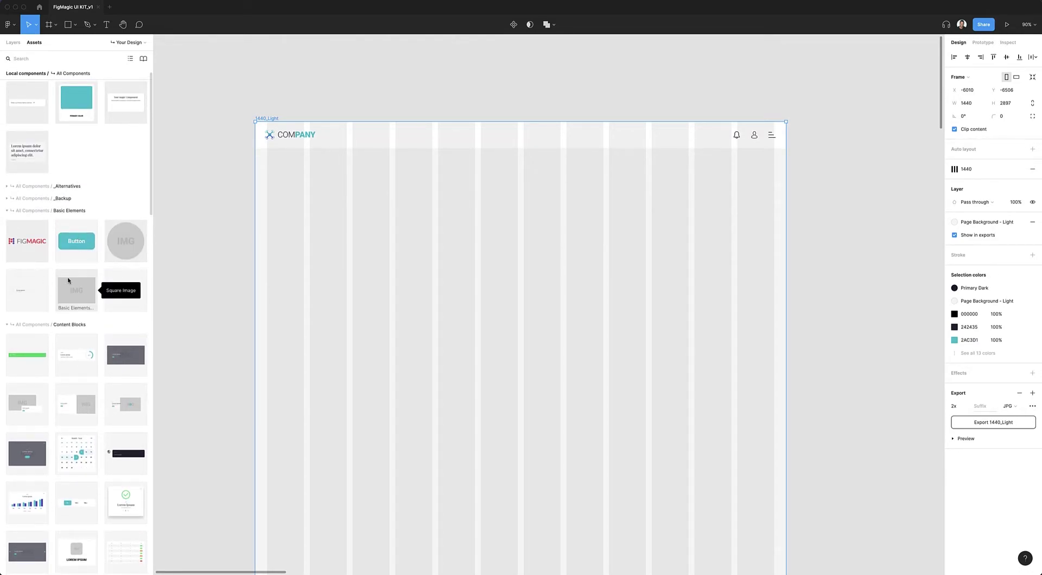
pyautogui.scroll(-5, 76, 261)
pyautogui.scroll(1, 90, 217)
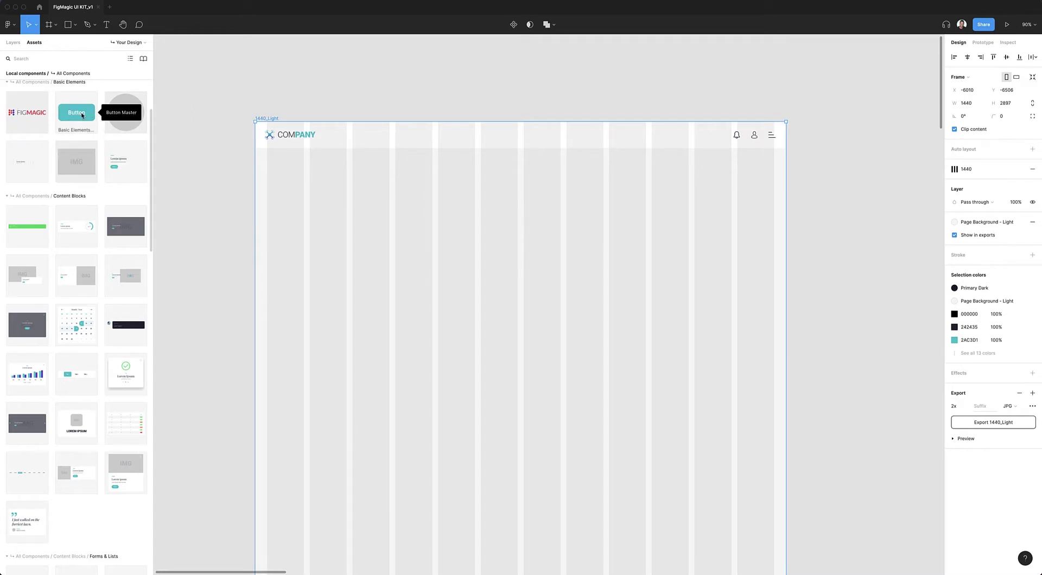
pyautogui.scroll(1, 70, 138)
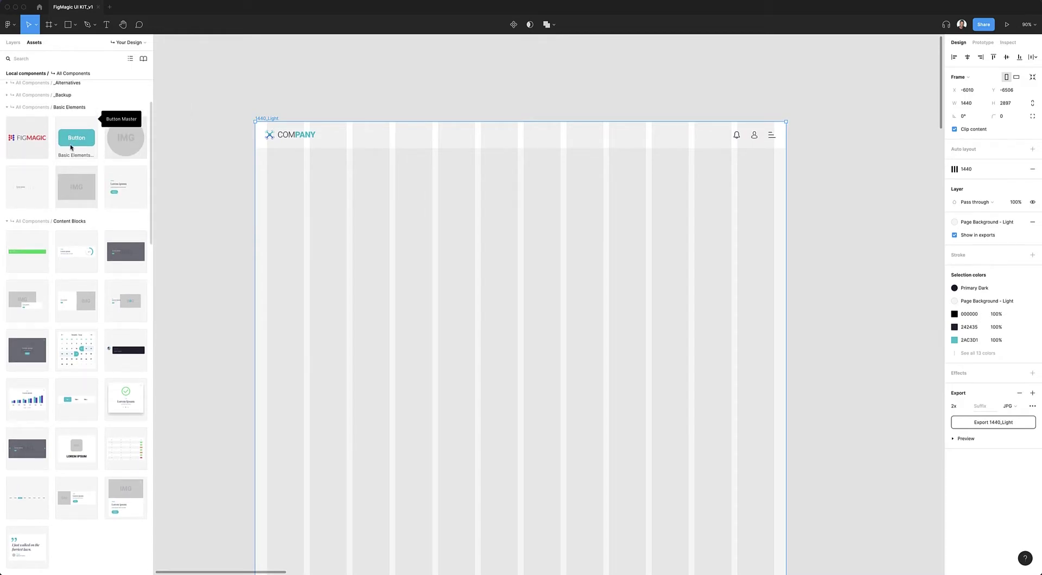
# Look through the Navigation and Elements components in the assets and return to the start of the library.
pyautogui.scroll(-8, 72, 148)
pyautogui.scroll(-6, 44, 247)
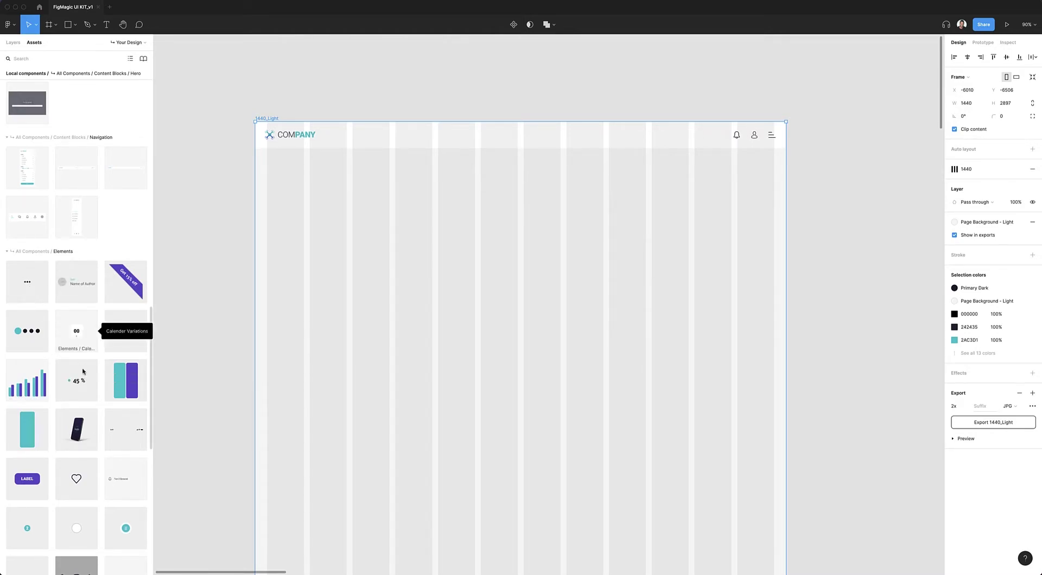
pyautogui.scroll(-2, 96, 433)
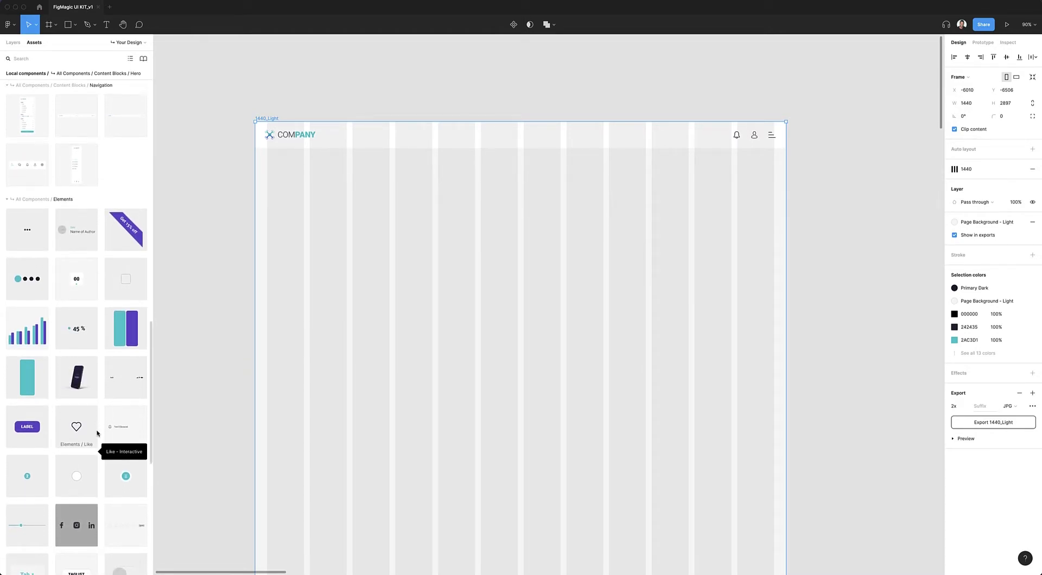
pyautogui.scroll(-3, 98, 433)
pyautogui.scroll(5, 87, 421)
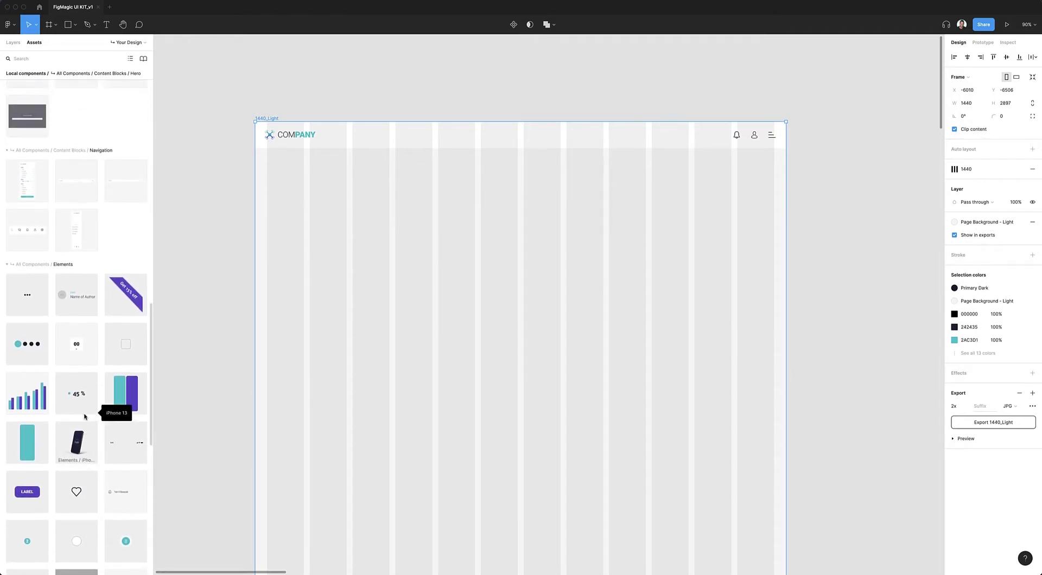
pyautogui.scroll(10, 86, 402)
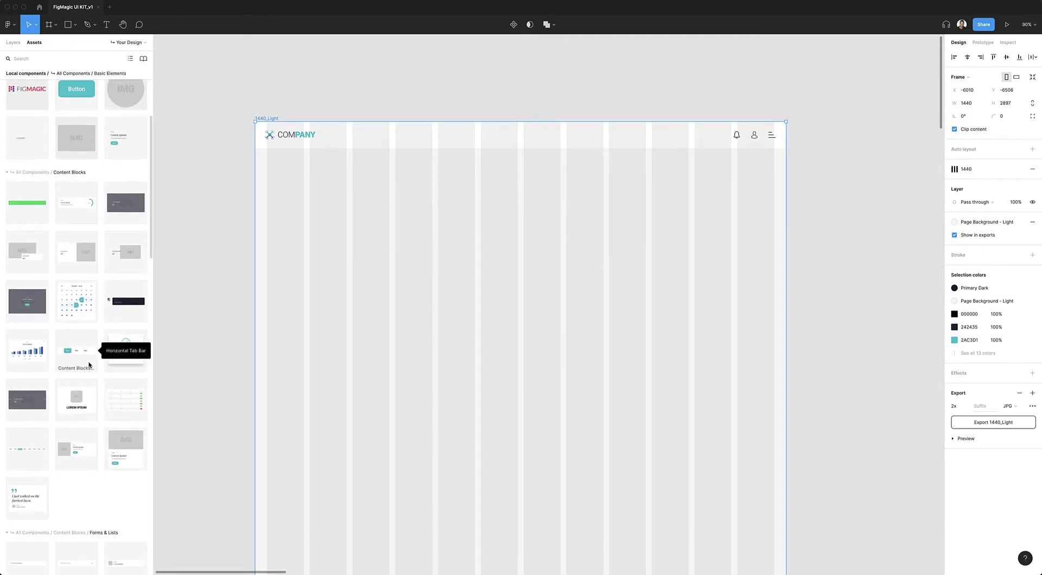
pyautogui.scroll(6, 90, 365)
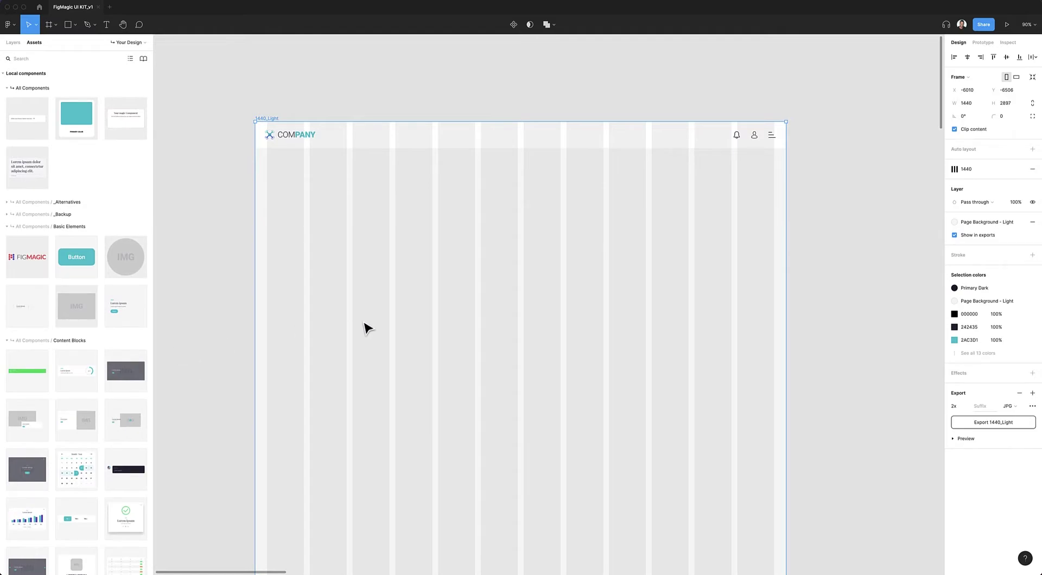
# Try the Text Links option on the frame's header component and turn it off again.
pyautogui.click(455, 140)
pyautogui.hscroll(-1, 651, 134)
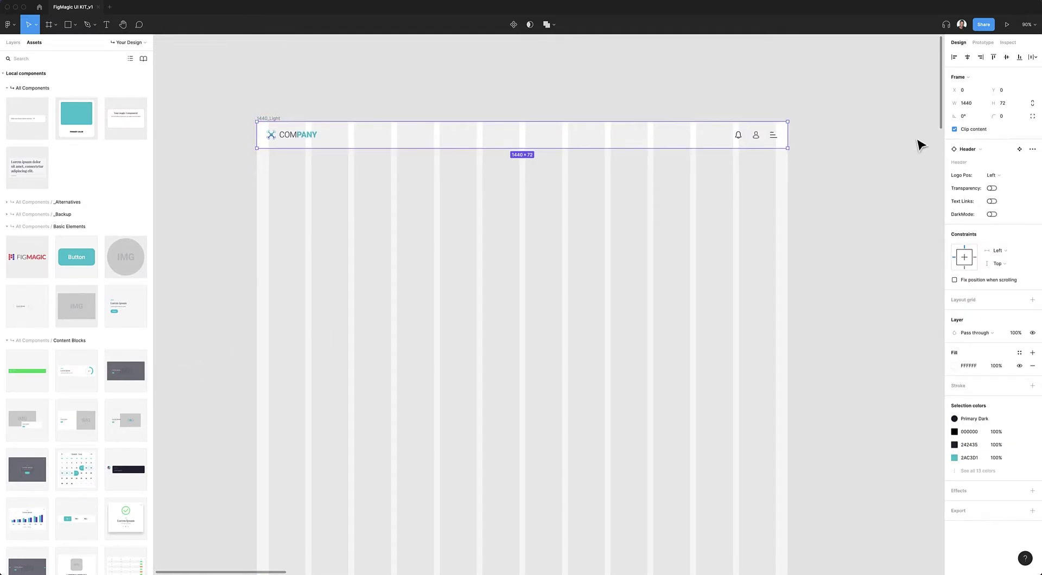
pyautogui.scroll(1, 818, 138)
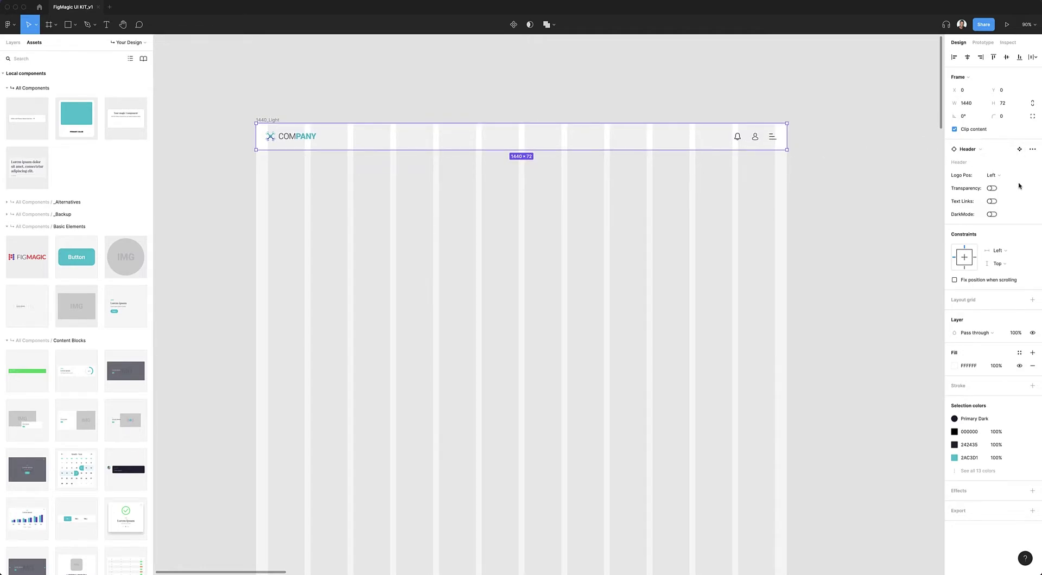
pyautogui.click(992, 202)
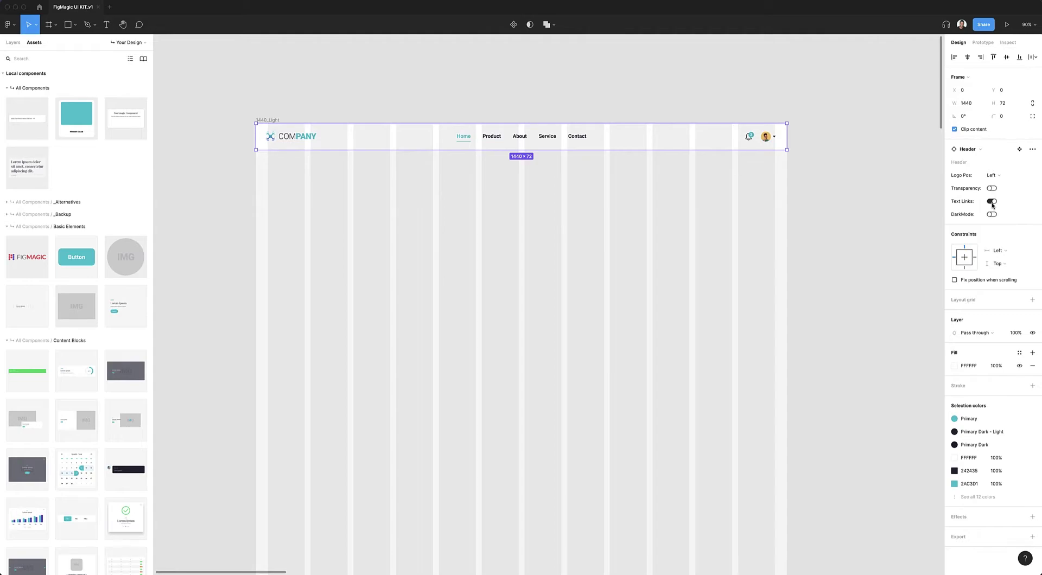
pyautogui.click(991, 202)
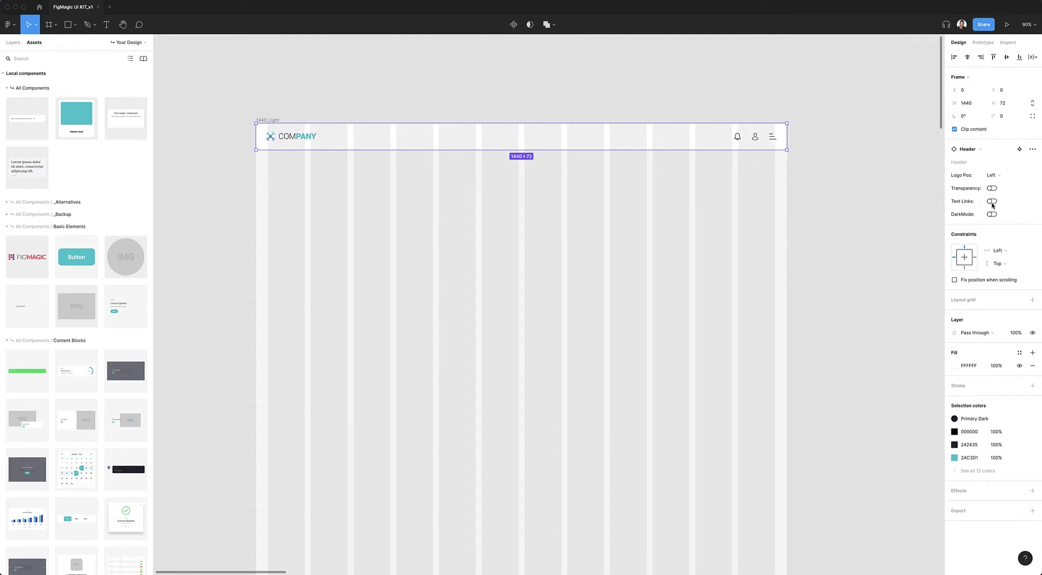
# Try the Icon & Button variant on the header's icon group and set its Property 1 to Profile Pic.
pyautogui.doubleClick(772, 139)
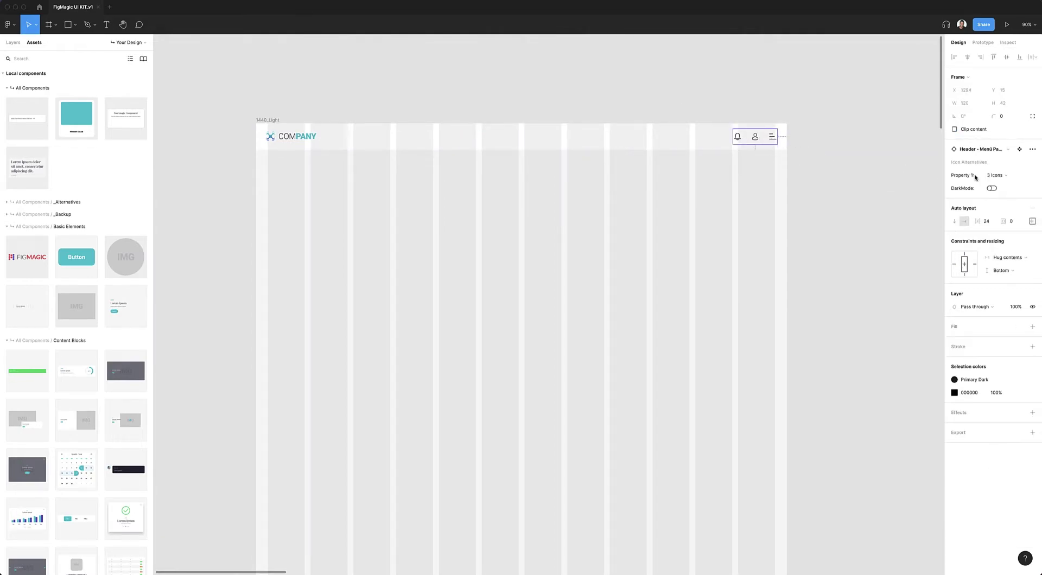
pyautogui.click(1009, 179)
pyautogui.click(1000, 185)
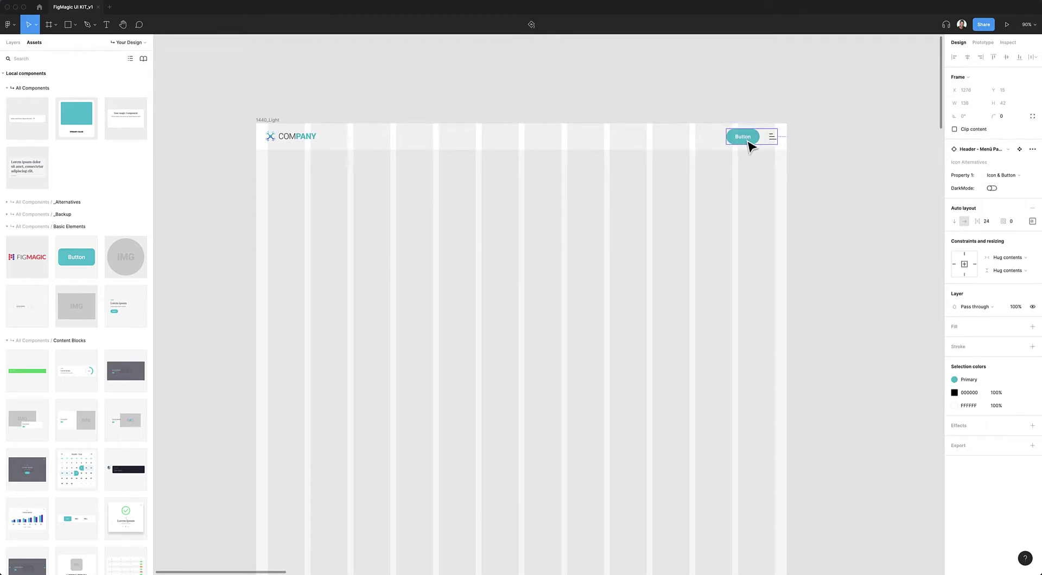
pyautogui.click(1001, 175)
pyautogui.click(1003, 185)
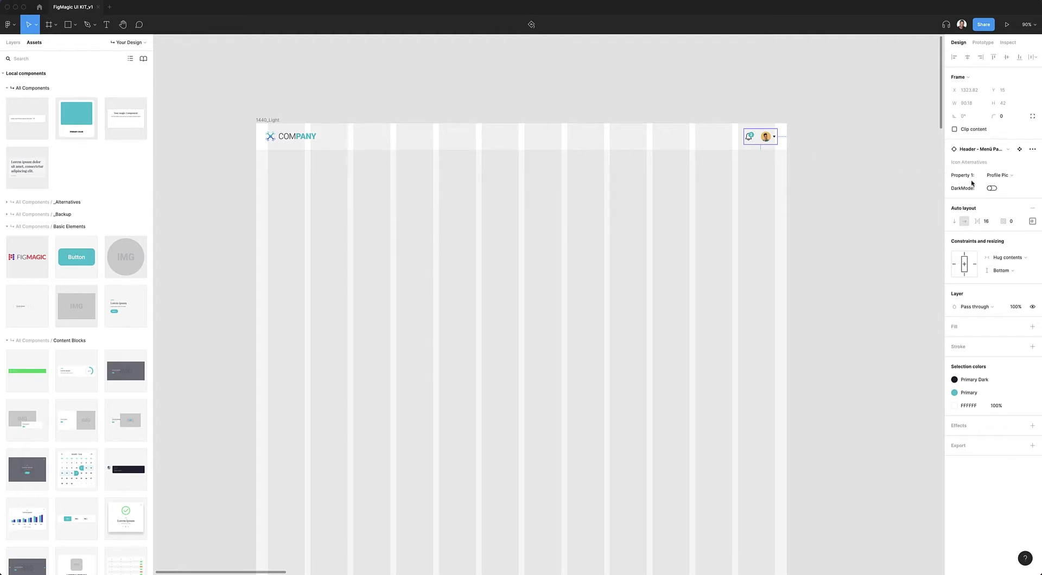
# Try the DarkMode and Transparency options on the header component, switching each one off again.
pyautogui.click(692, 162)
pyautogui.click(697, 140)
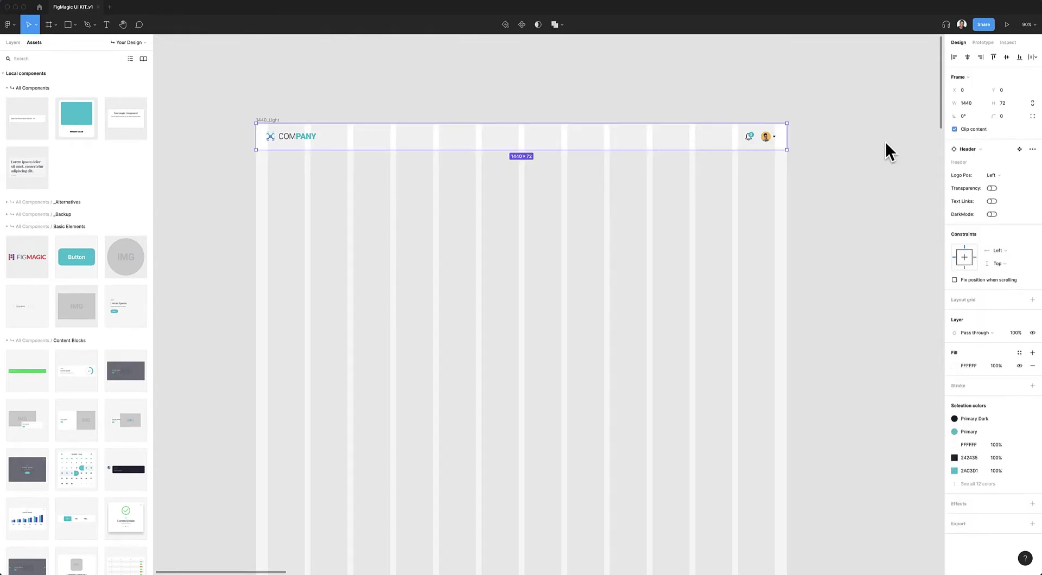
pyautogui.click(992, 214)
pyautogui.click(991, 214)
pyautogui.click(992, 188)
pyautogui.click(992, 189)
# Add the 1440 - Base hero content block to the frame, layered behind the header and positioned directly beneath it.
pyautogui.scroll(-2, 267, 204)
pyautogui.scroll(3, 309, 228)
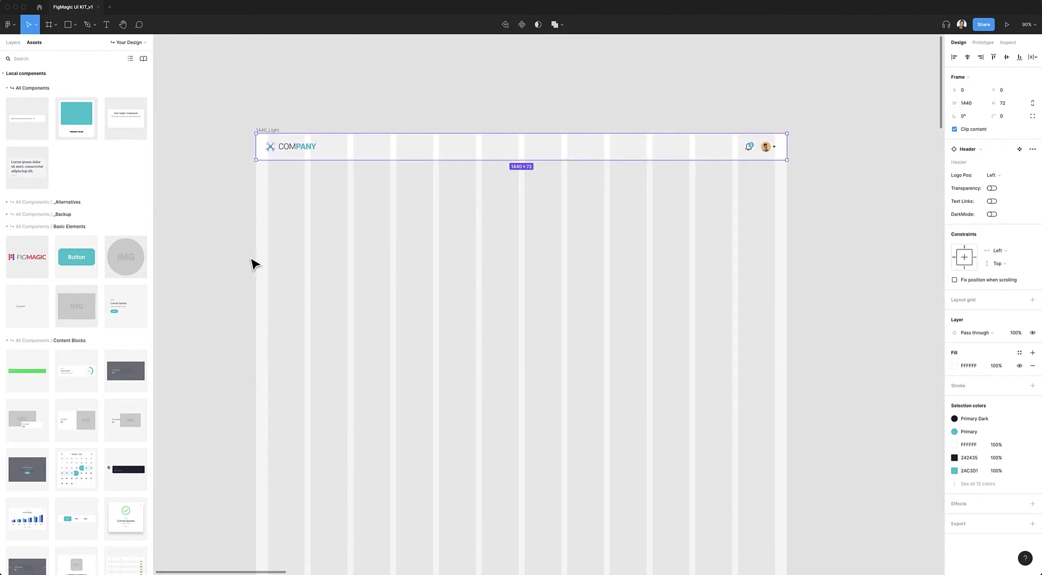
pyautogui.moveTo(131, 362); pyautogui.dragTo(560, 257)
pyautogui.rightClick(565, 253)
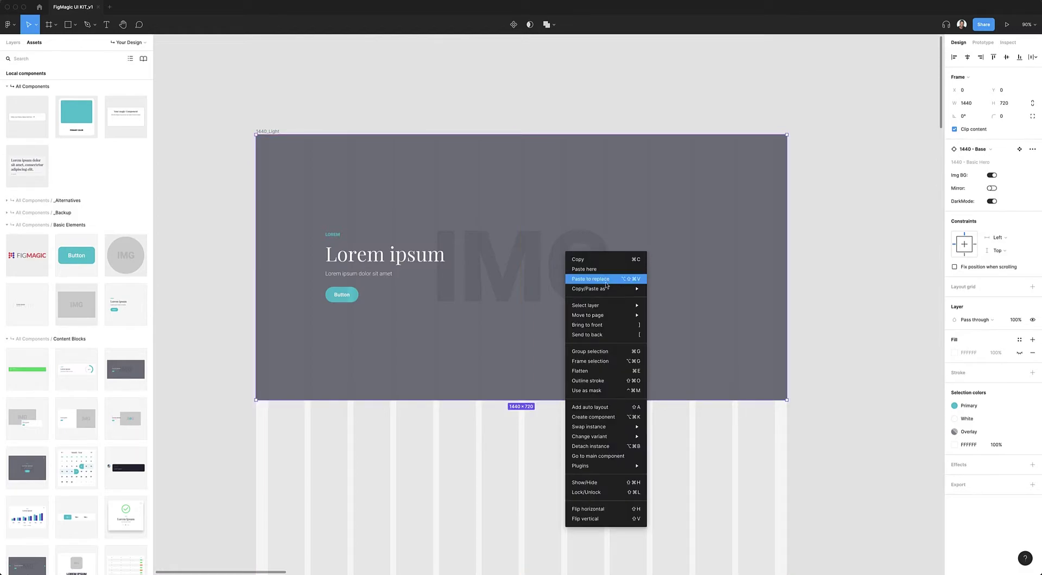
pyautogui.click(604, 337)
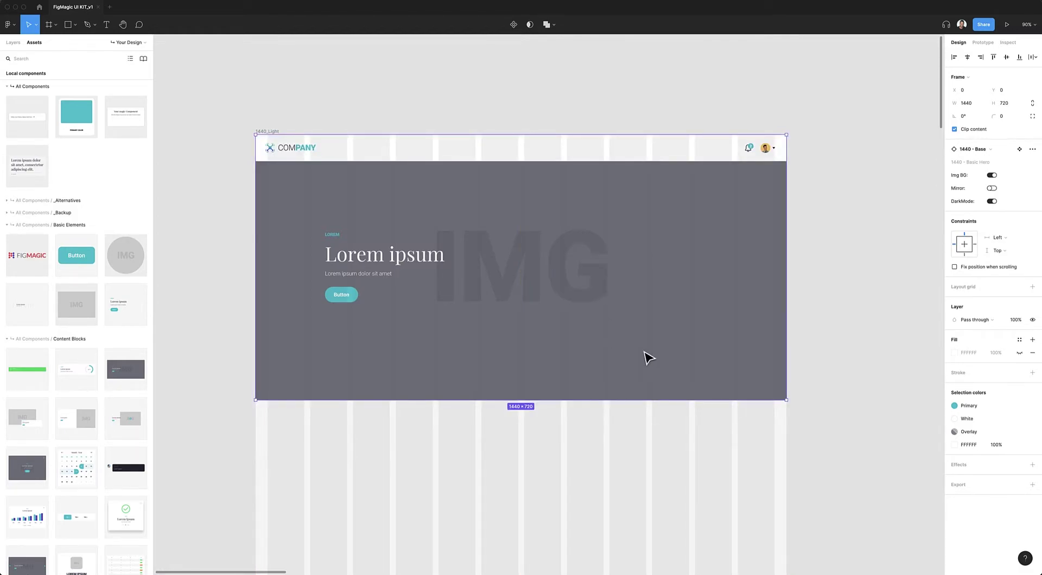
pyautogui.moveTo(586, 286); pyautogui.dragTo(588, 311)
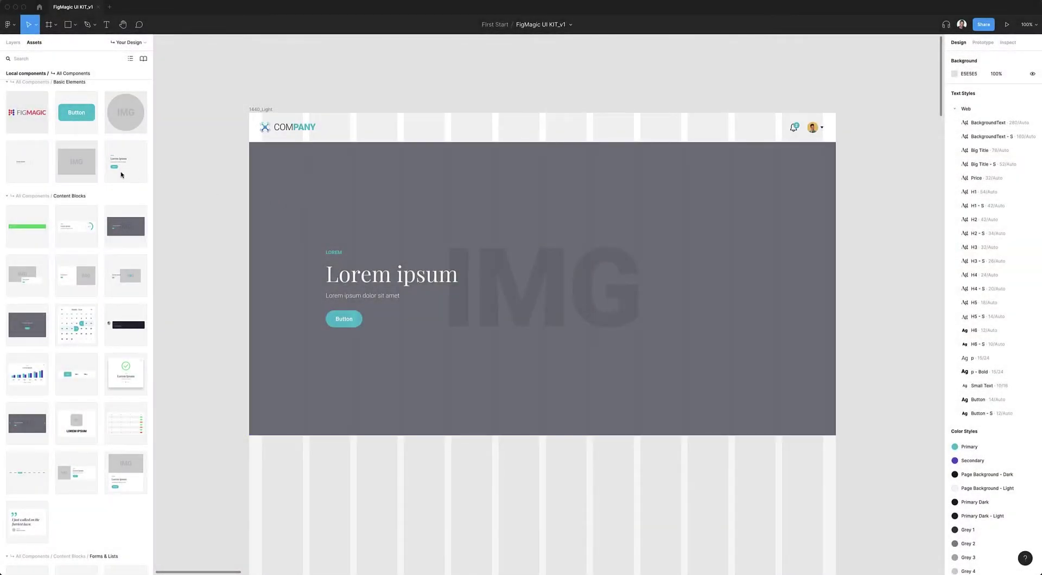
# Add the Section Headline component to the frame just beneath the hero block, at about Y 831.
pyautogui.moveTo(29, 169); pyautogui.dragTo(543, 477)
pyautogui.scroll(-5, 544, 479)
pyautogui.moveTo(551, 329); pyautogui.dragTo(468, 377)
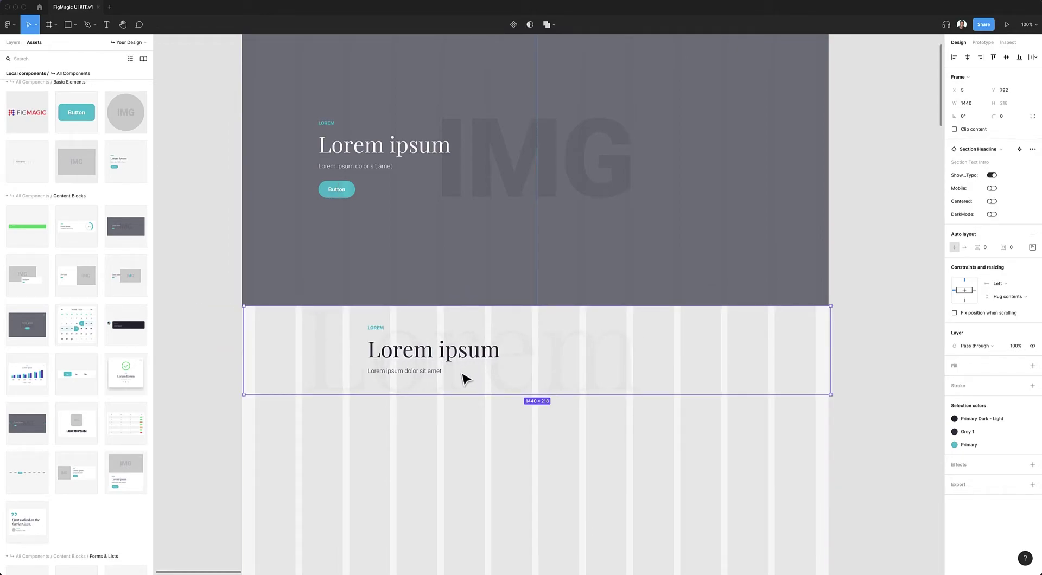
pyautogui.moveTo(542, 360); pyautogui.dragTo(606, 374)
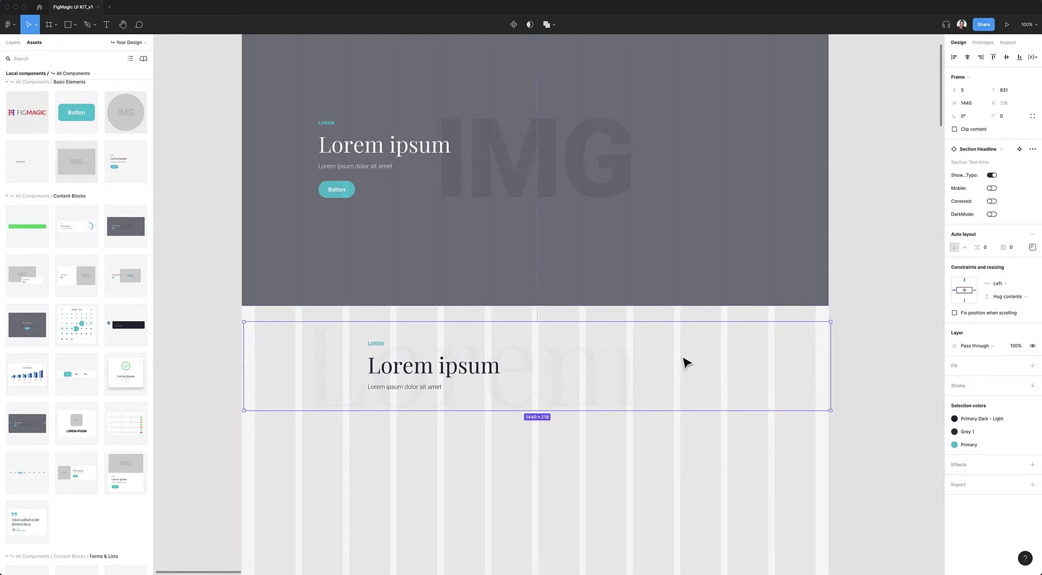
pyautogui.hscroll(-1, 597, 374)
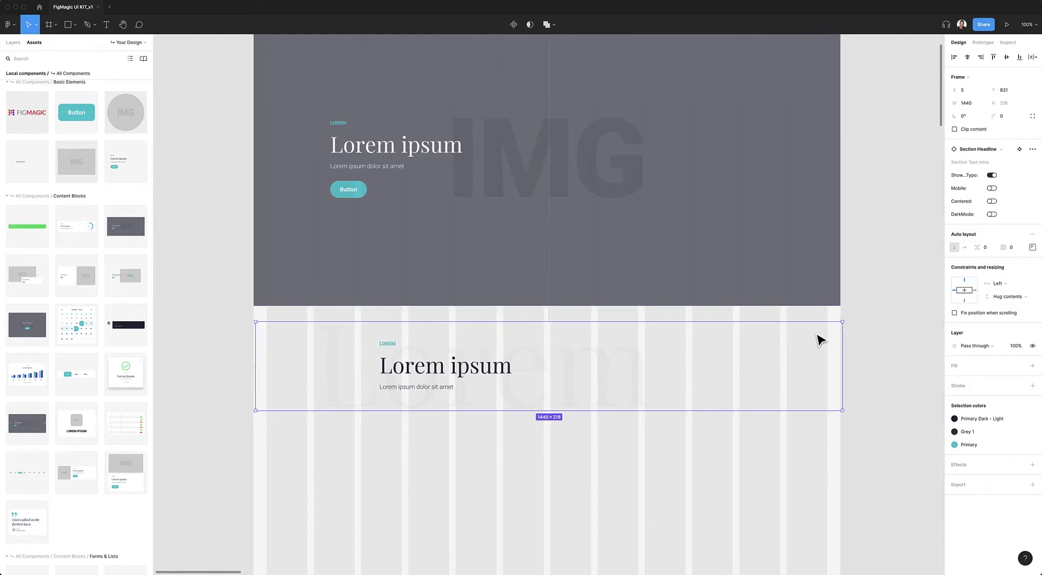
# Try the Show Typo, Mobile and Centered options on the section headline, returning each one to its original setting.
pyautogui.click(992, 176)
pyautogui.click(992, 175)
pyautogui.click(992, 188)
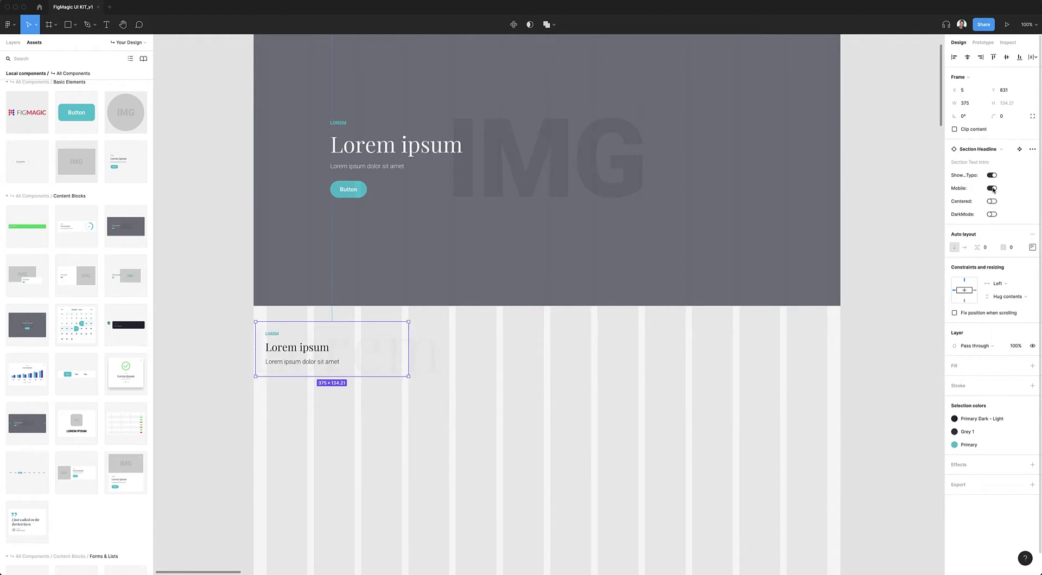
pyautogui.click(992, 189)
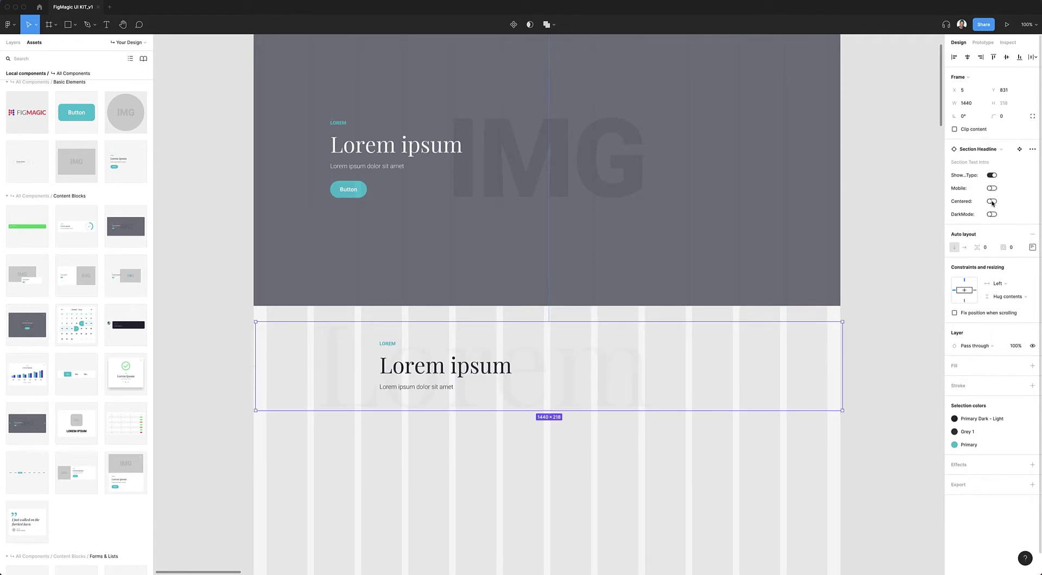
pyautogui.click(992, 201)
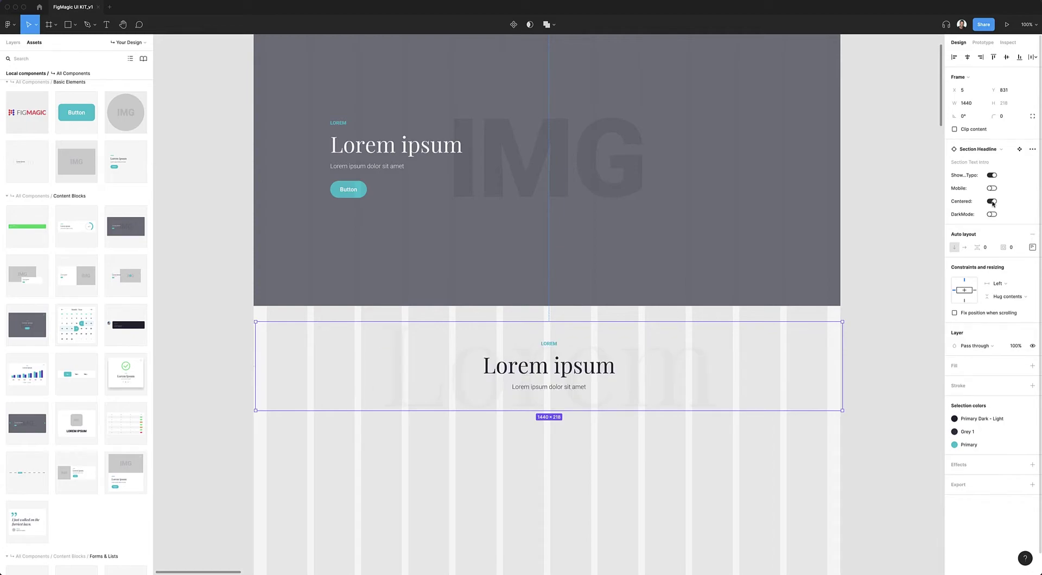
pyautogui.click(992, 202)
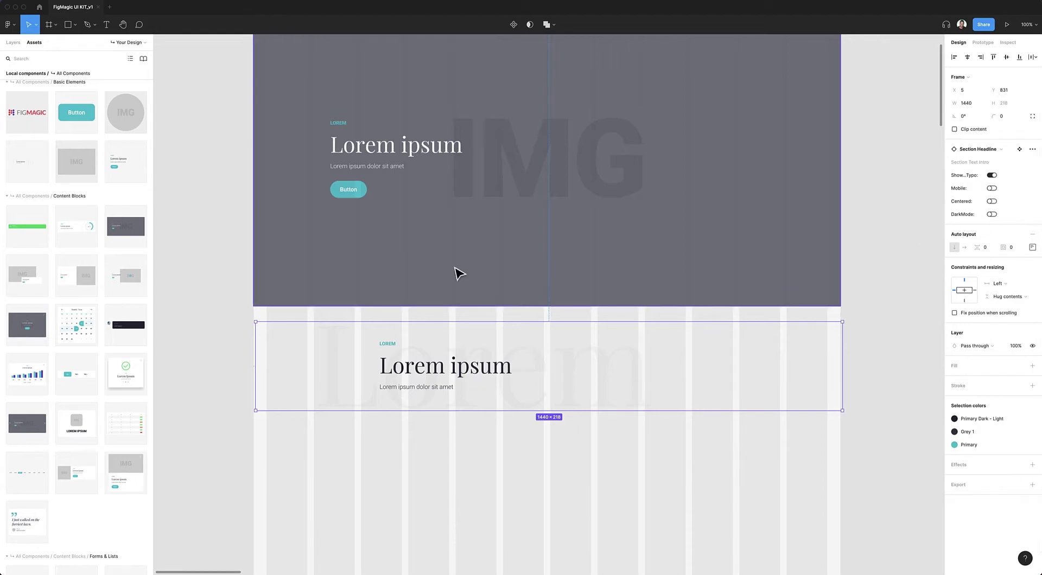
# Add a Square Image component beneath the section headline, size it to about 1144 × 573 within the grid margins, and turn on Play Btn.
pyautogui.scroll(-4, 457, 272)
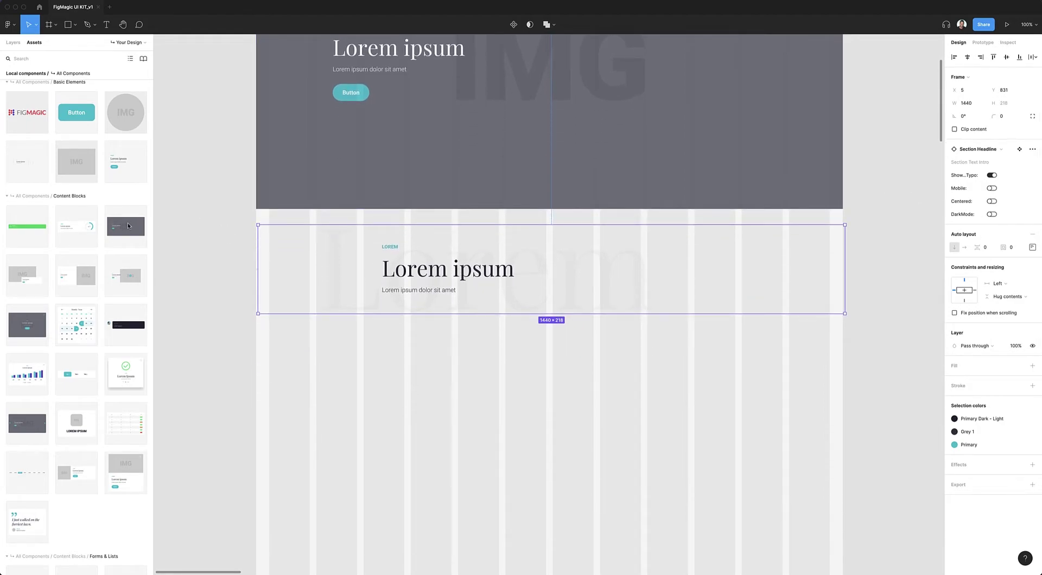
pyautogui.moveTo(79, 170); pyautogui.dragTo(400, 430)
pyautogui.scroll(-3, 423, 418)
pyautogui.scroll(-1, 439, 410)
pyautogui.moveTo(443, 369); pyautogui.dragTo(774, 517)
pyautogui.moveTo(574, 309); pyautogui.dragTo(572, 282)
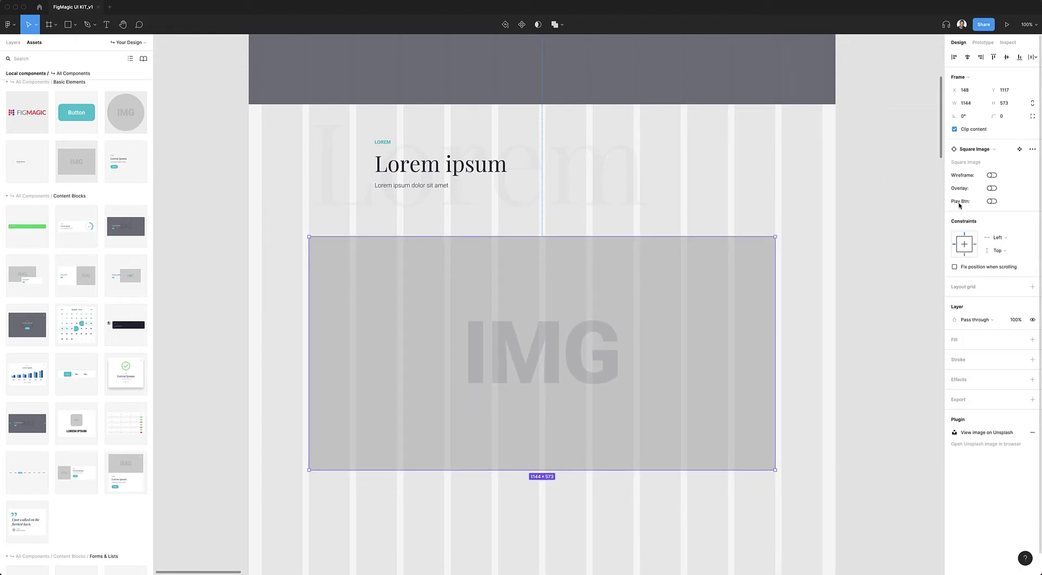
pyautogui.click(991, 201)
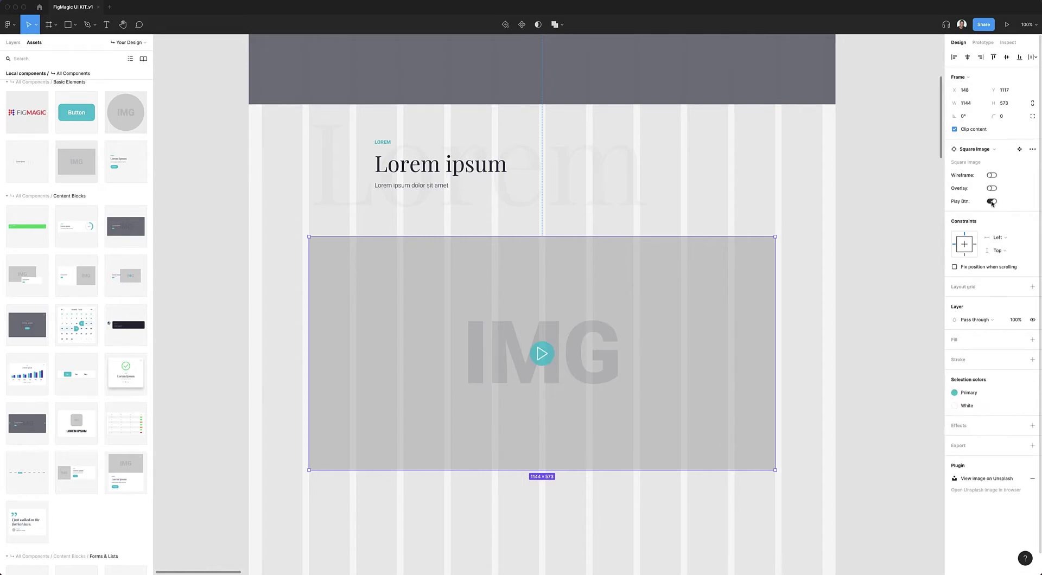
# Duplicate the section headline and place the copy beneath the video image at about Y 1747.
pyautogui.scroll(-3, 746, 295)
pyautogui.scroll(-5, 710, 299)
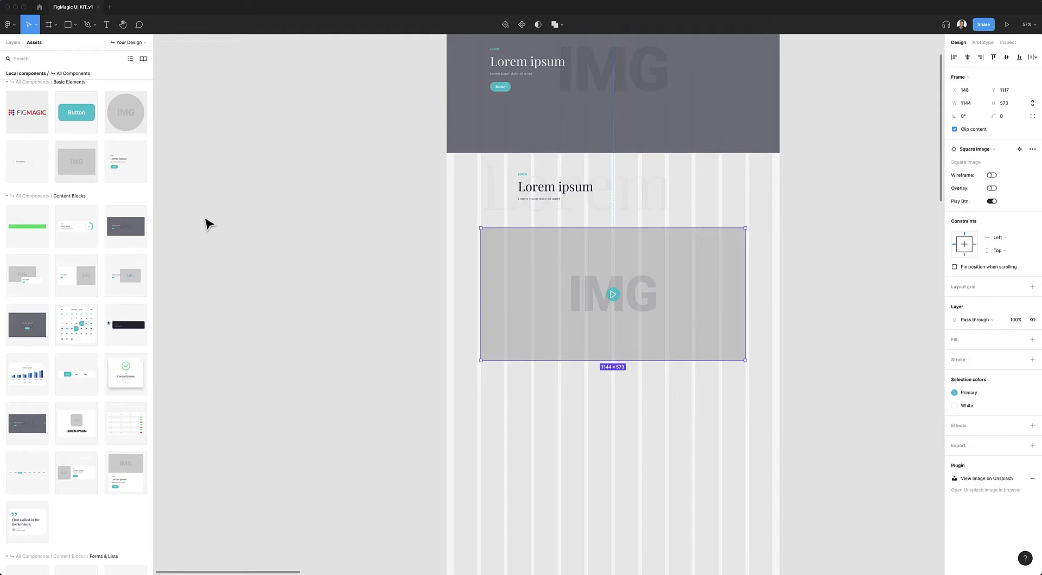
pyautogui.moveTo(632, 193); pyautogui.dragTo(662, 396)
pyautogui.scroll(-2, 646, 296)
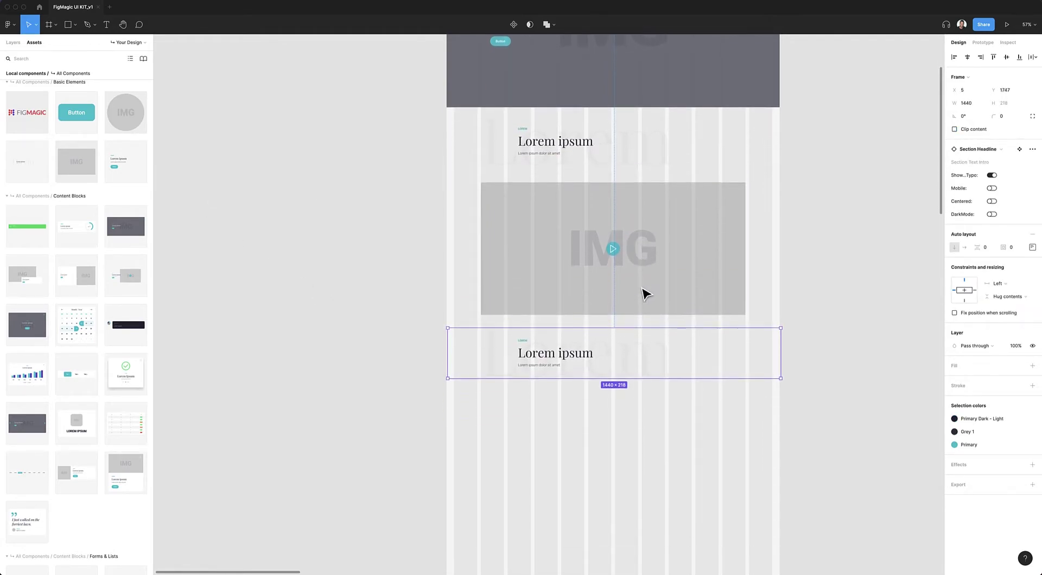
# Add the 1440 - Split content block beneath the second headline and resize it to about 1144 × 508 within the grid margins.
pyautogui.moveTo(88, 276); pyautogui.dragTo(726, 442)
pyautogui.scroll(-2, 698, 429)
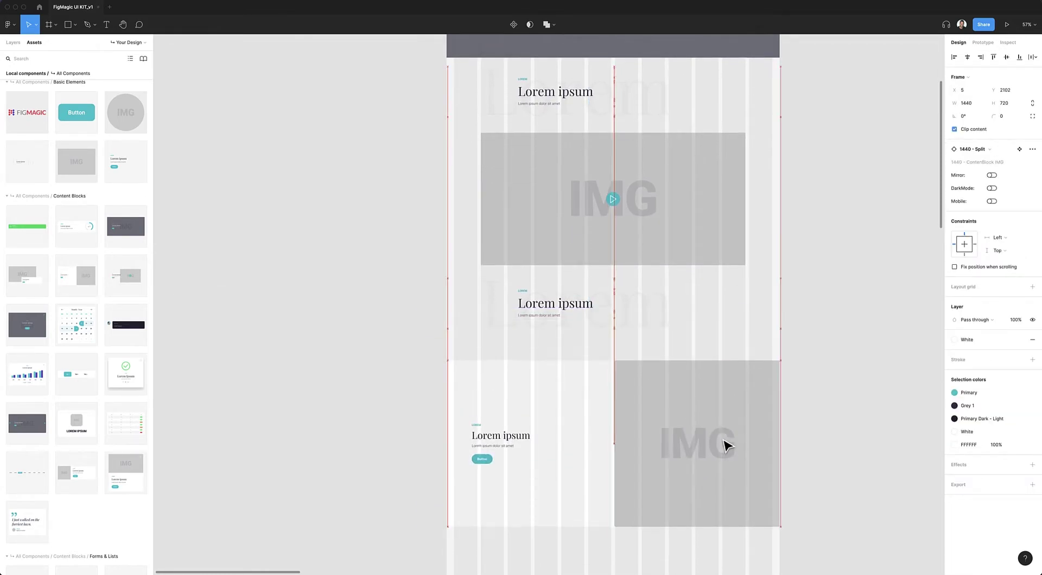
pyautogui.scroll(-2, 722, 432)
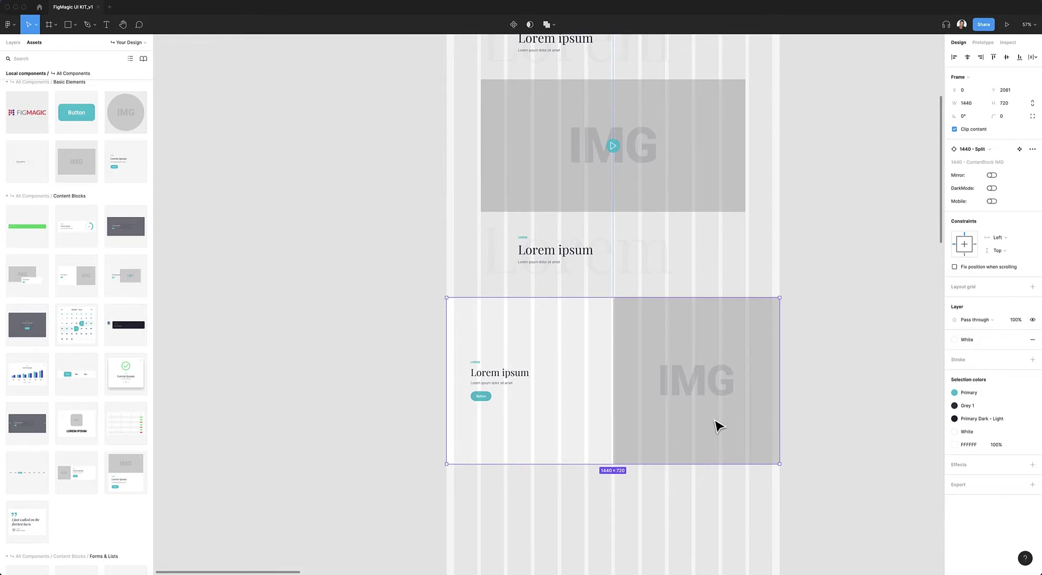
pyautogui.moveTo(781, 400); pyautogui.dragTo(747, 397)
pyautogui.scroll(-3, 727, 405)
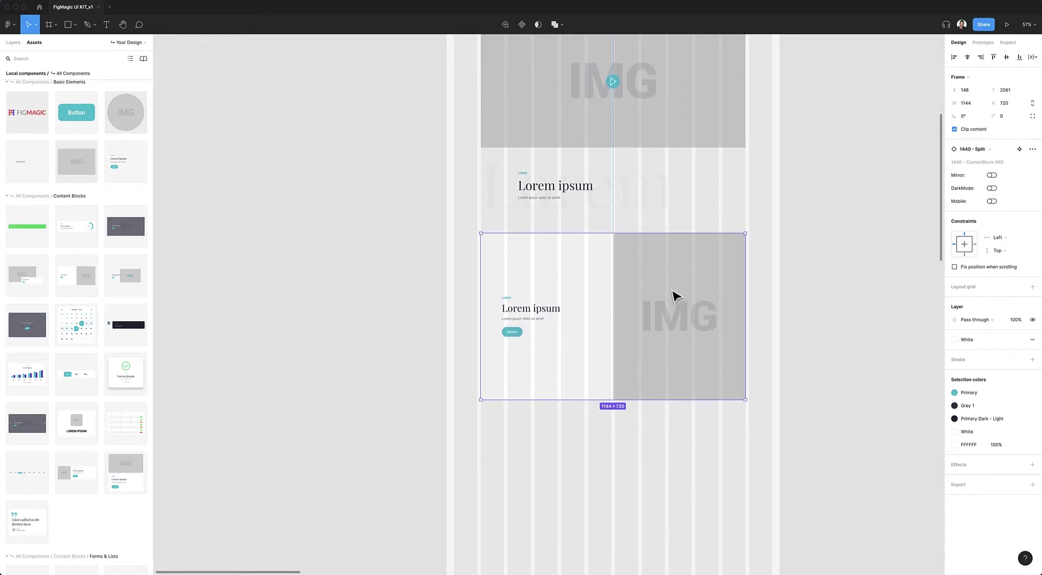
pyautogui.moveTo(647, 233); pyautogui.dragTo(646, 258)
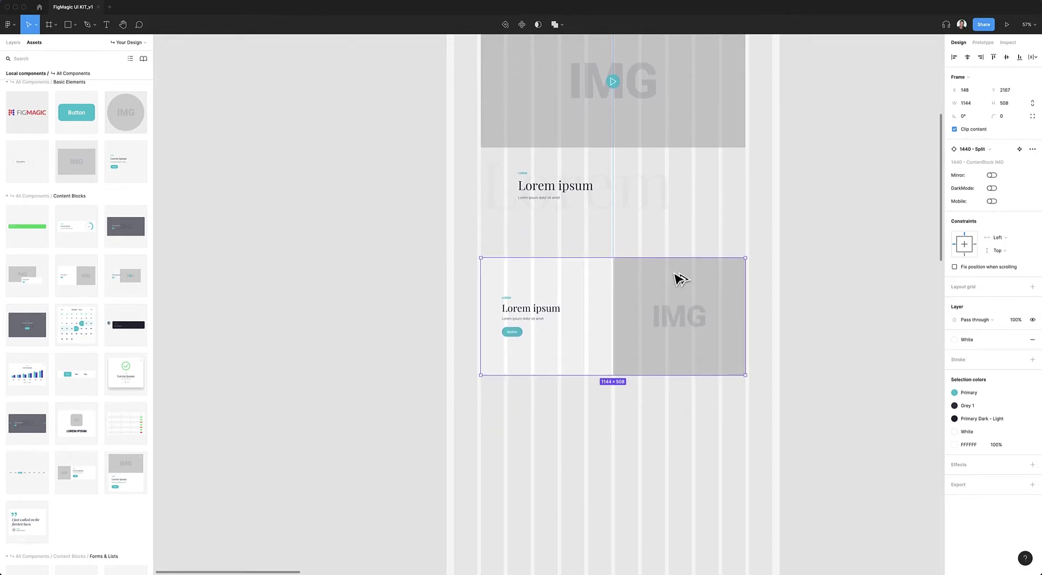
# Duplicate the split block directly beneath the original and turn on Mirror for the copy.
pyautogui.moveTo(681, 279); pyautogui.dragTo(692, 405)
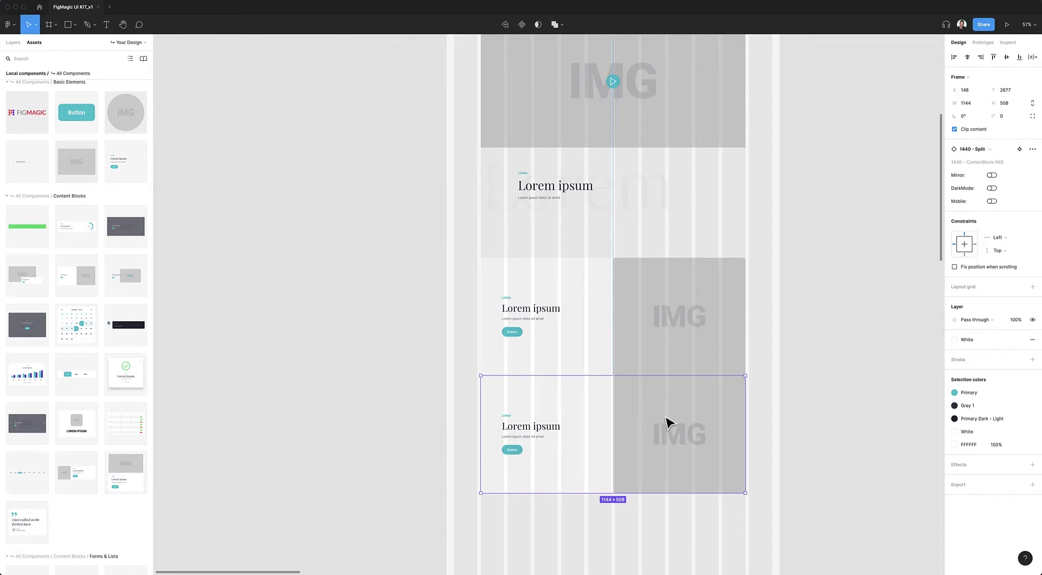
pyautogui.hscroll(1, 679, 429)
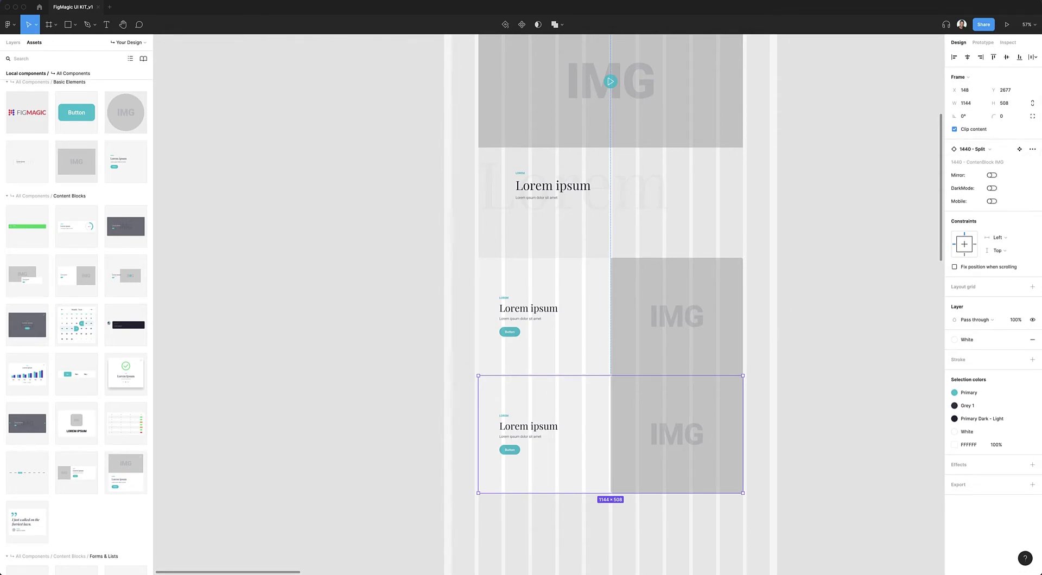
pyautogui.click(991, 176)
# Turn on the Centered option for the text block inside the upper split block.
pyautogui.click(530, 320)
pyautogui.click(530, 321)
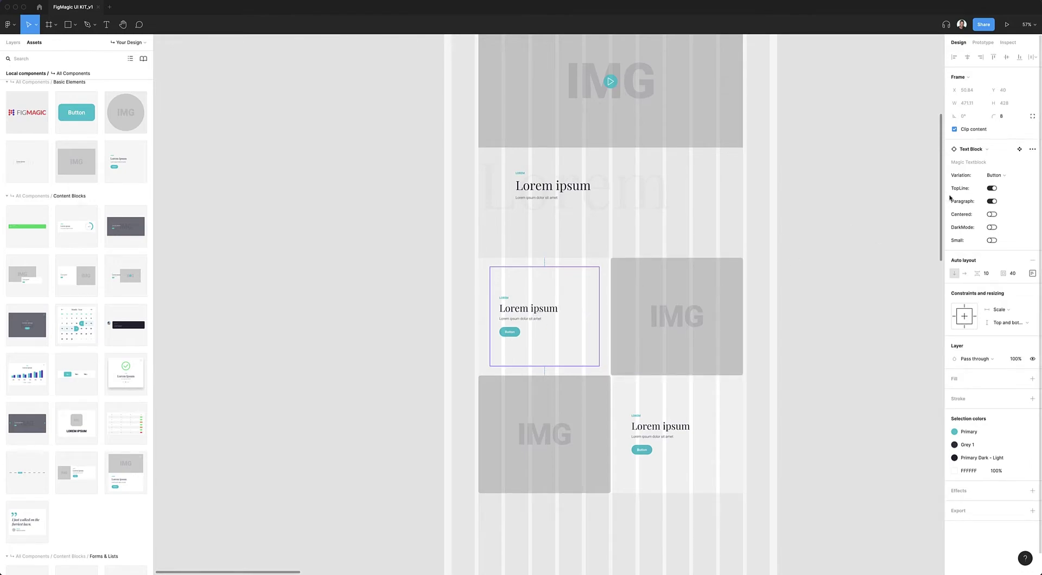
pyautogui.click(993, 215)
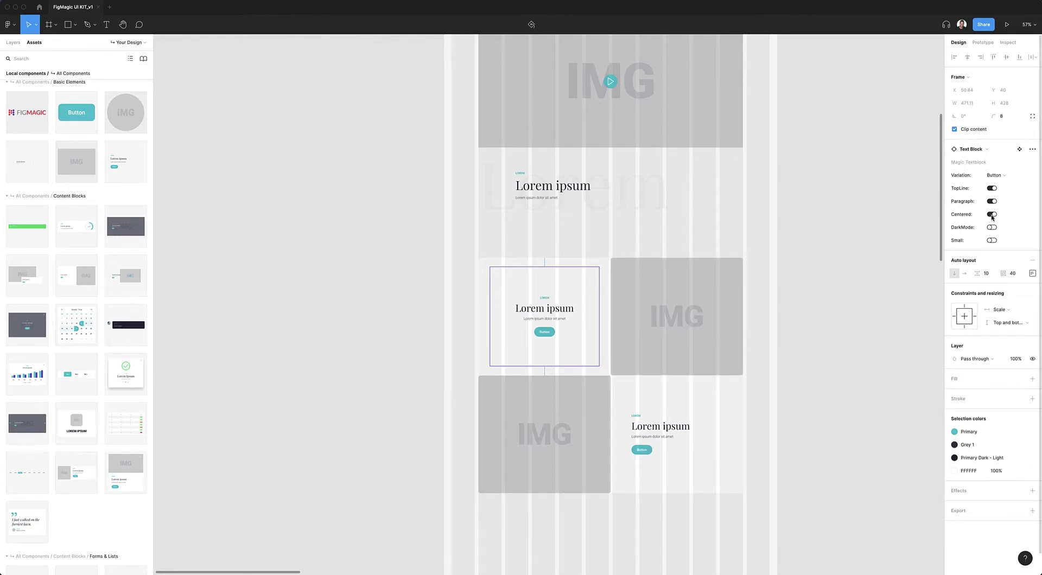
# Try turning off TopLine and Paragraph on the upper split's text block, and turn TopLine back on.
pyautogui.click(993, 189)
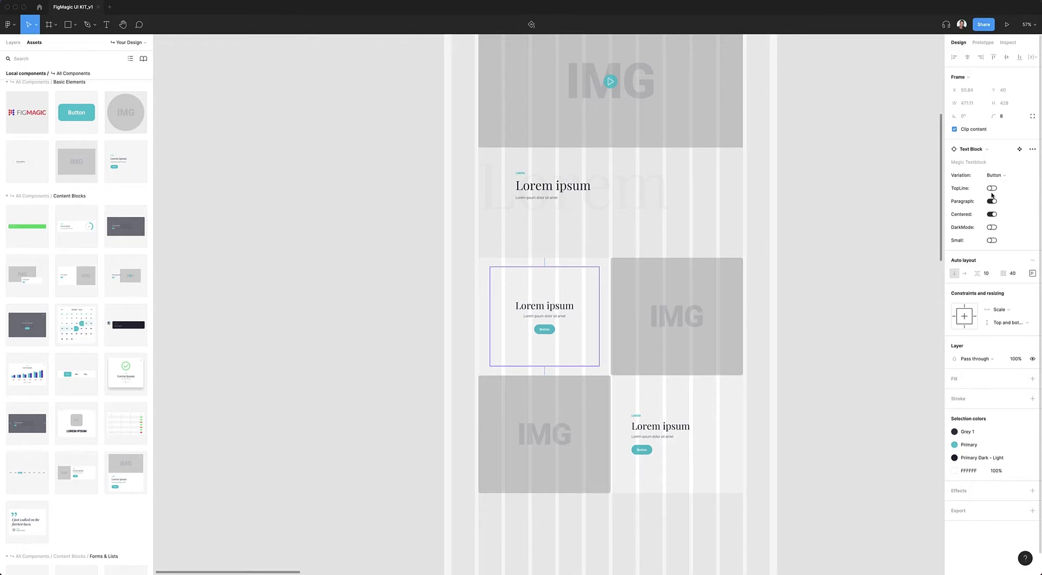
pyautogui.click(992, 202)
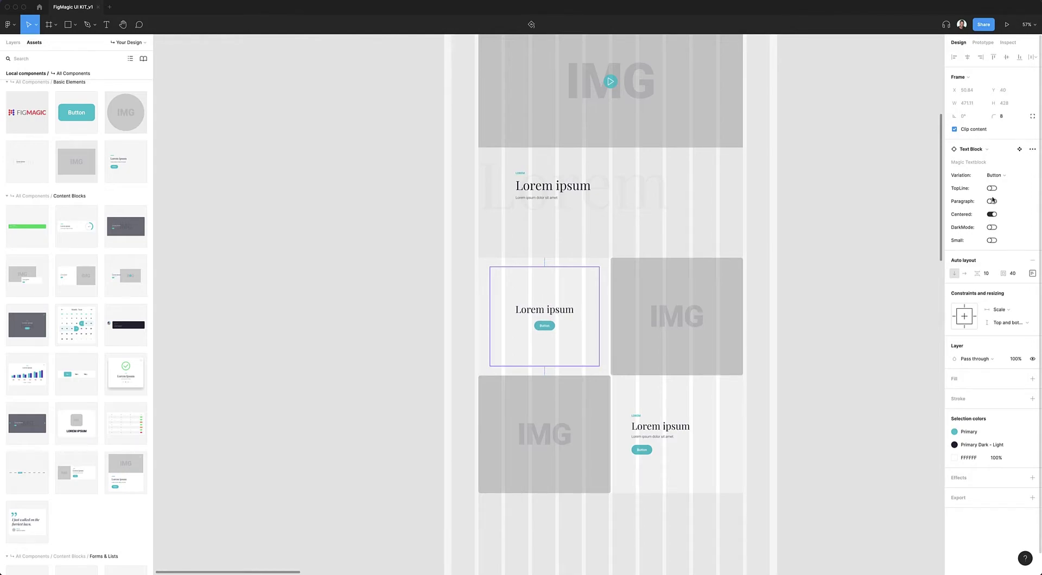
pyautogui.click(992, 189)
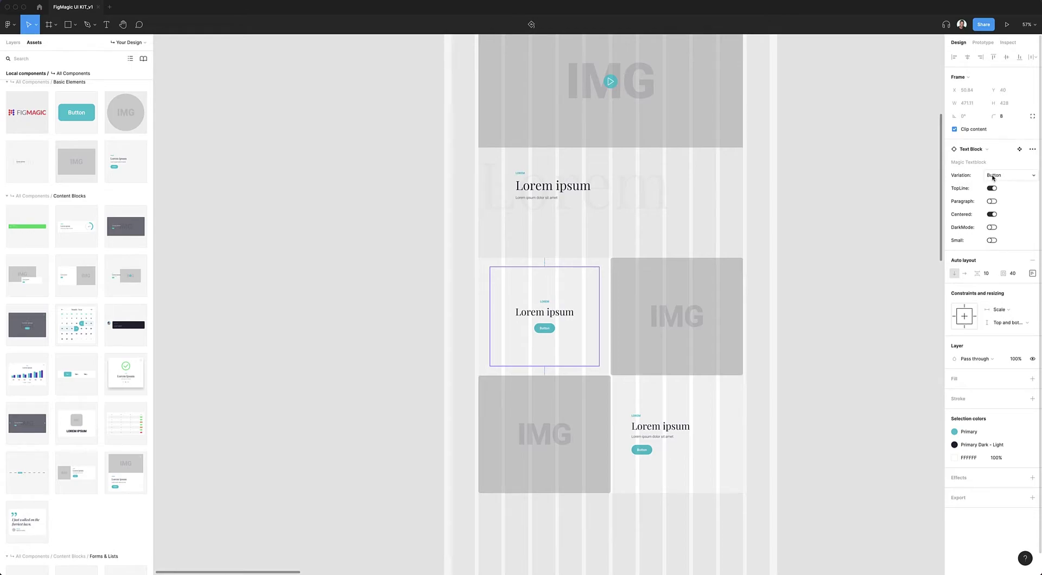
# Try the Social Icons, User Pic, Price and Textlink variations on the text block, turn Paragraph back on and restore the Button variation.
pyautogui.click(993, 177)
pyautogui.click(1004, 185)
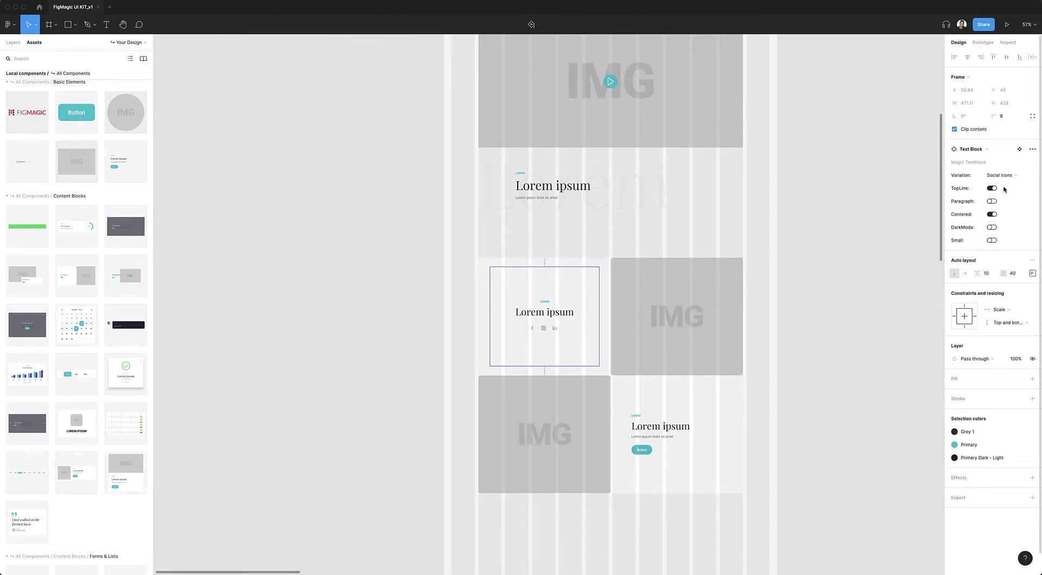
pyautogui.click(999, 176)
pyautogui.click(1002, 190)
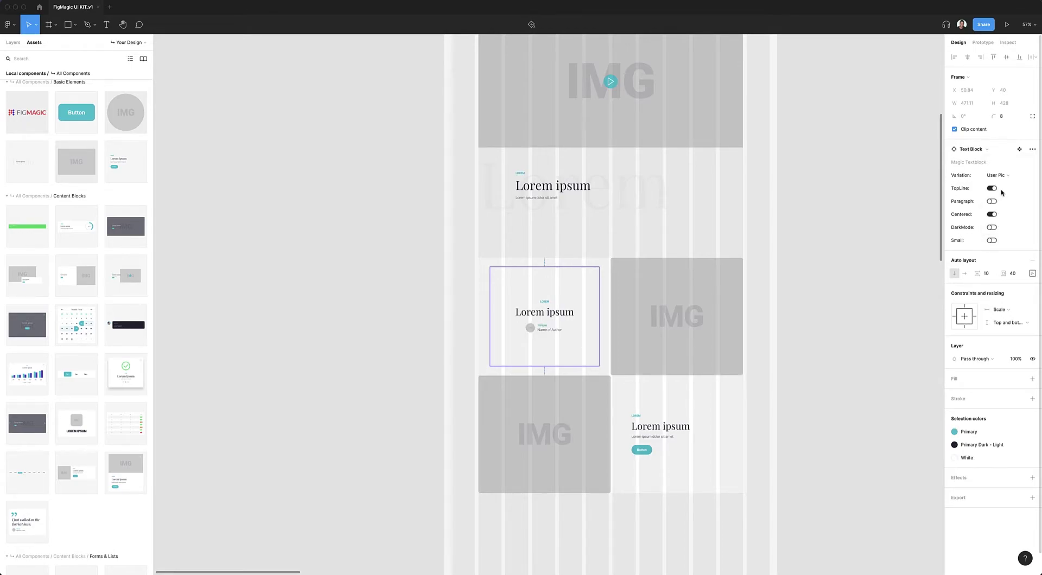
pyautogui.click(1003, 177)
pyautogui.click(1004, 194)
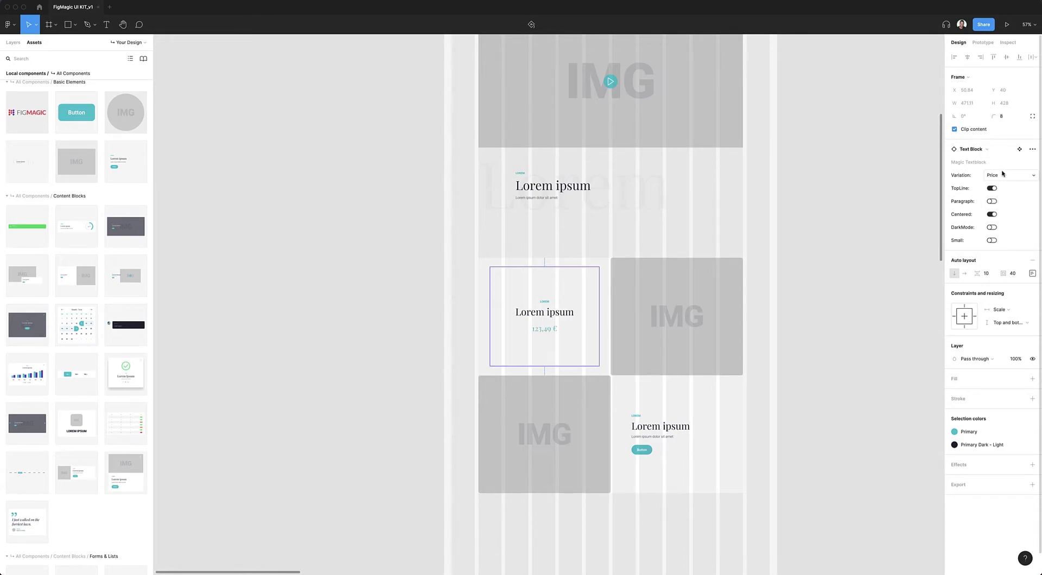
pyautogui.click(1003, 176)
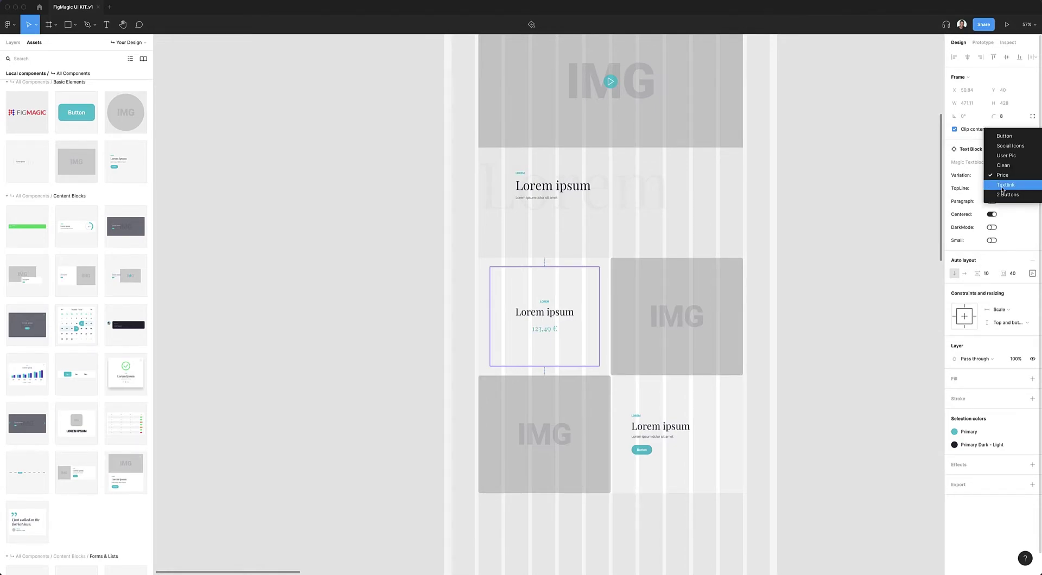
pyautogui.click(1002, 190)
pyautogui.scroll(-2, 802, 267)
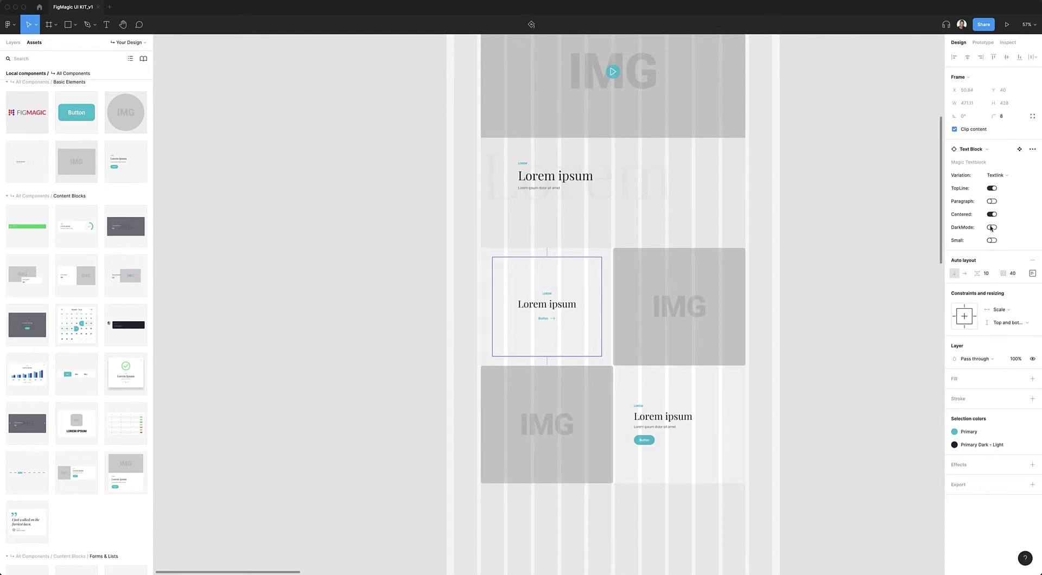
pyautogui.click(991, 201)
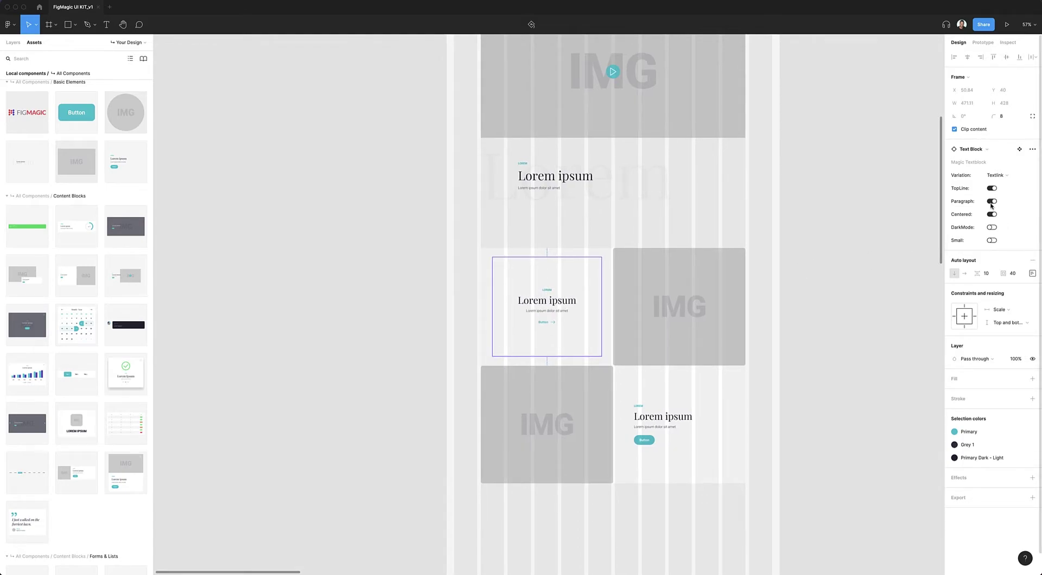
pyautogui.click(997, 176)
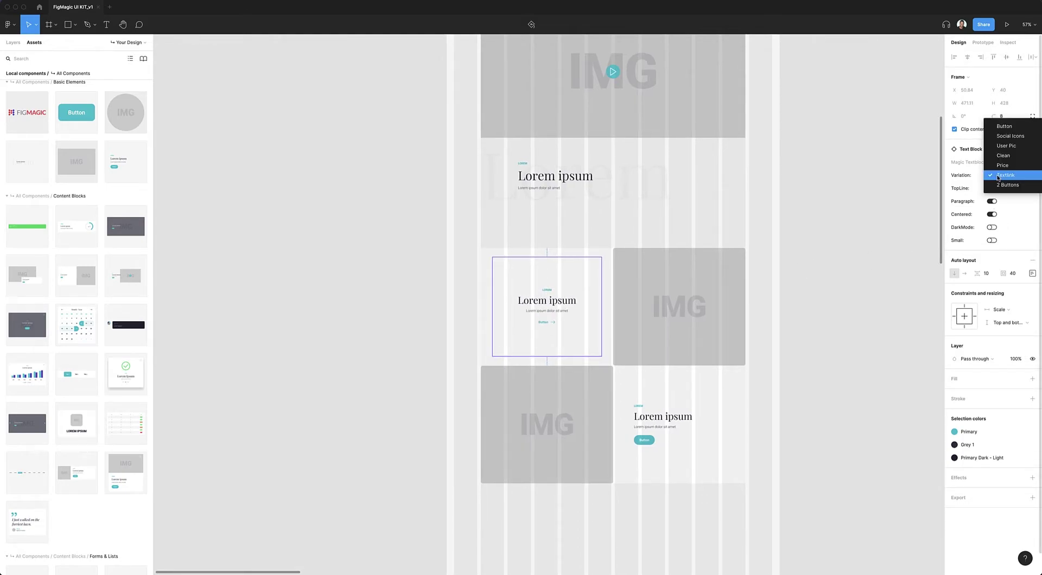
pyautogui.click(996, 136)
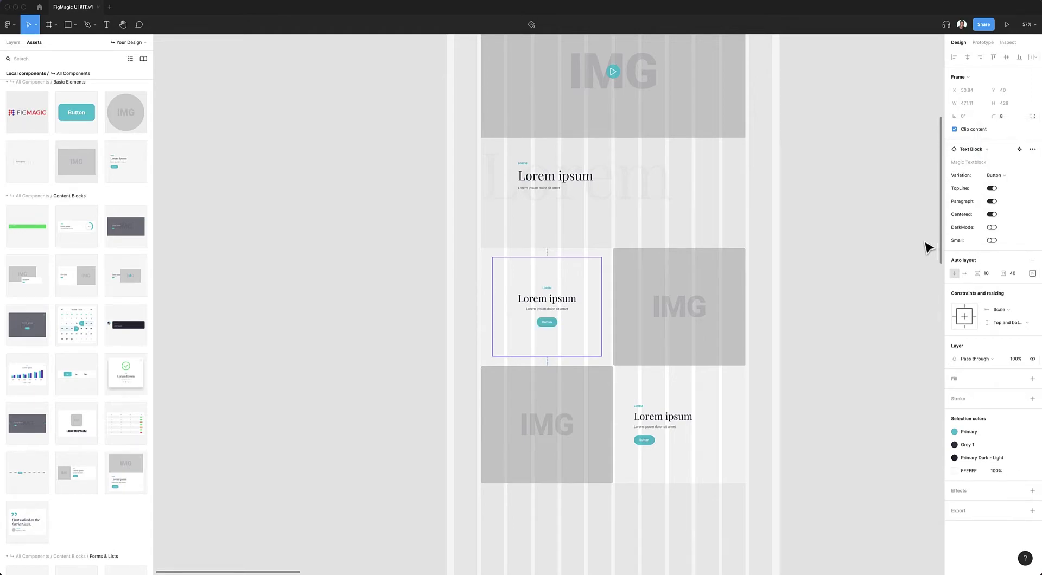
# Turn on the Centered option for the text block inside the mirrored lower split block.
pyautogui.hscroll(-1, 721, 344)
pyautogui.click(661, 427)
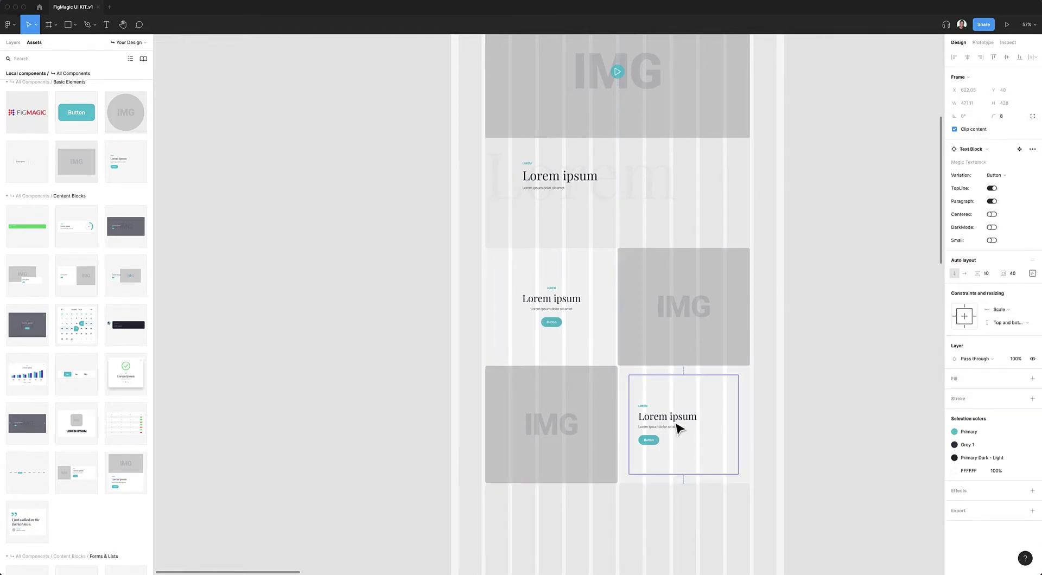
pyautogui.click(993, 215)
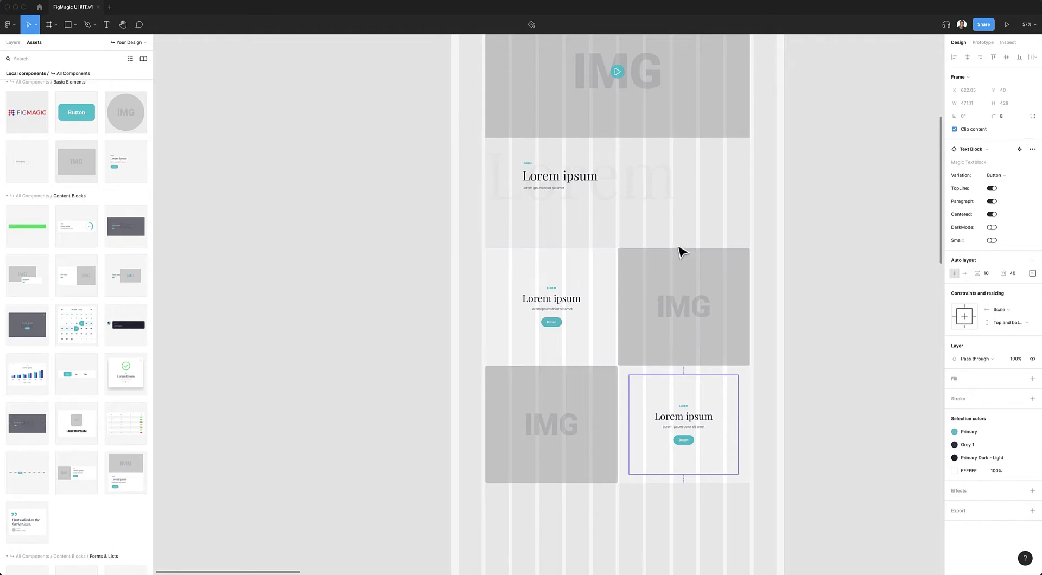
# Turn on Centered for the second section headline and move it down to about Y 1782, between the video image and the split blocks.
pyautogui.scroll(1, 679, 246)
pyautogui.click(663, 196)
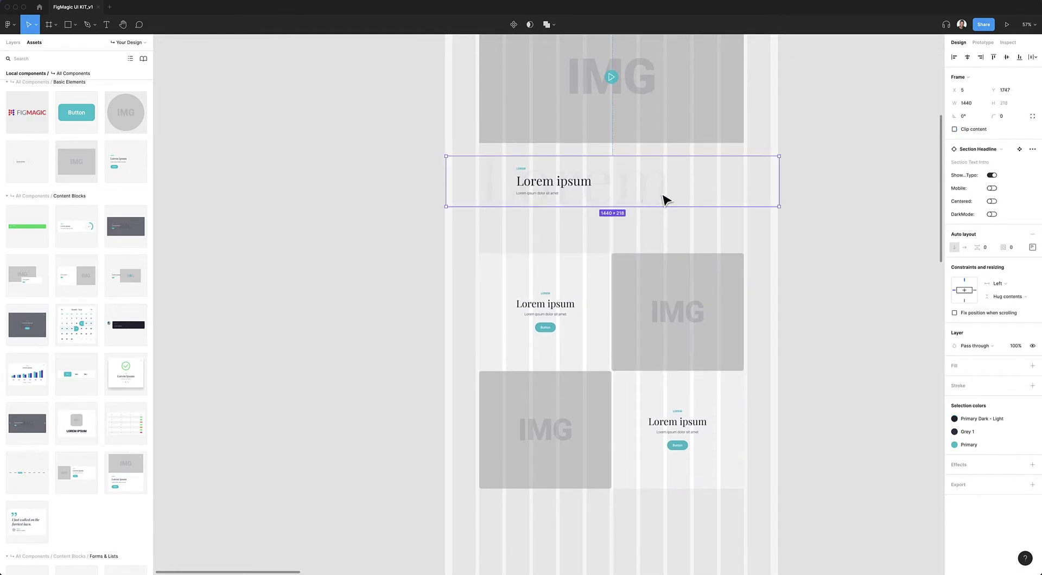
pyautogui.click(993, 202)
pyautogui.moveTo(647, 184); pyautogui.dragTo(644, 210)
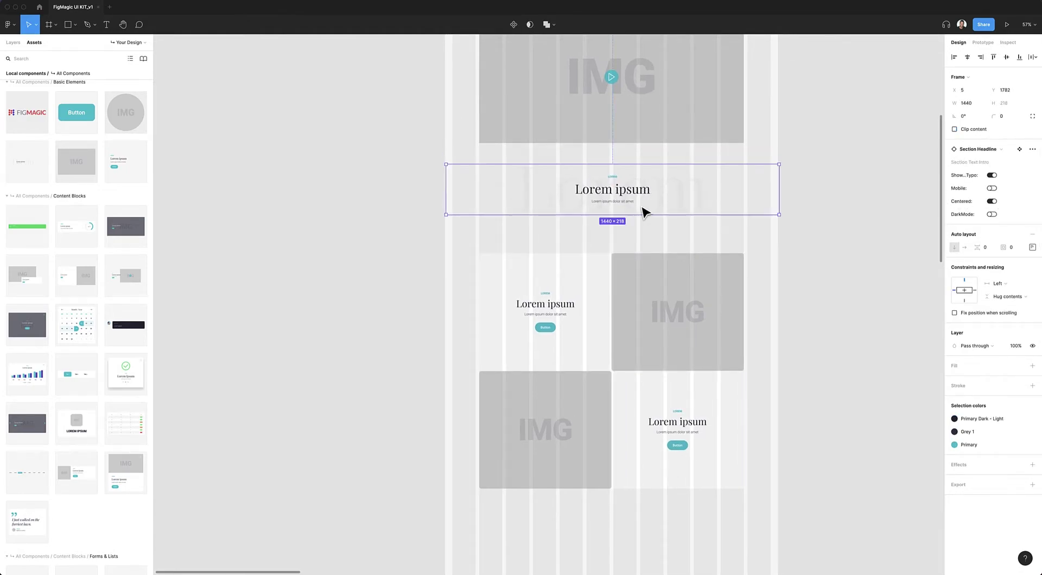
# Extend the two split blocks together upward toward the second headline, making each about 551 px high.
pyautogui.click(641, 303)
pyautogui.keyDown('shift'); pyautogui.click(662, 390); pyautogui.keyUp('shift')
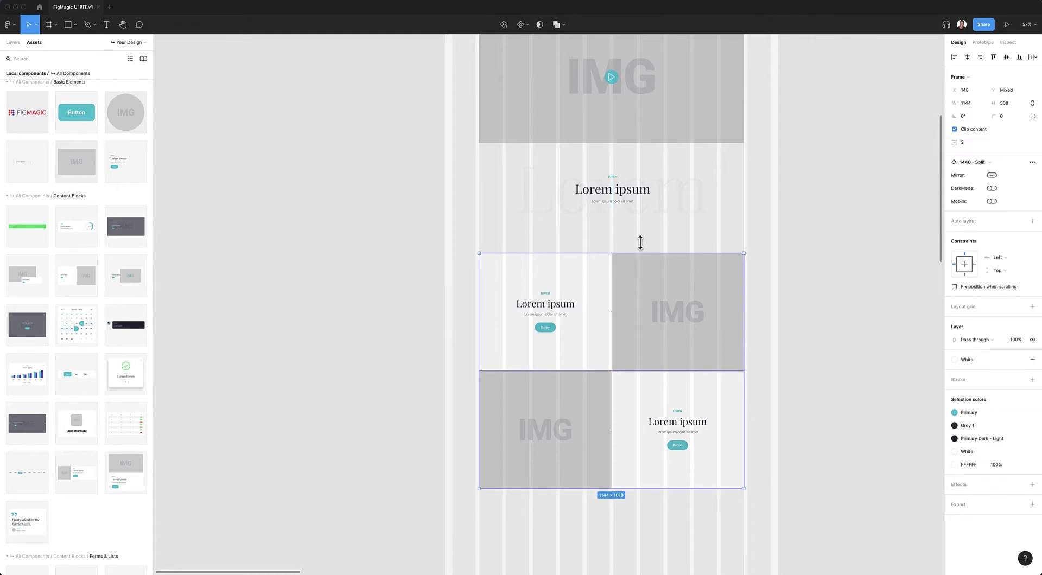
pyautogui.moveTo(641, 247); pyautogui.dragTo(639, 233)
pyautogui.scroll(-5, 668, 264)
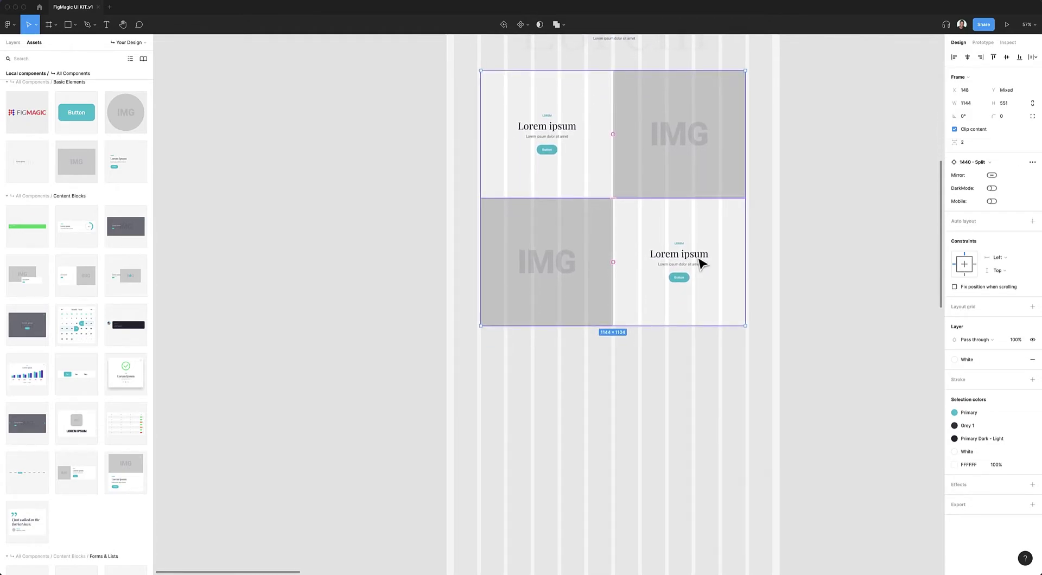
pyautogui.scroll(-3, 669, 263)
# Duplicate the second section headline and place the copy below the split blocks at about Y 3277.
pyautogui.press('Escape')
pyautogui.moveTo(667, 108); pyautogui.dragTo(706, 327)
pyautogui.scroll(-3, 793, 302)
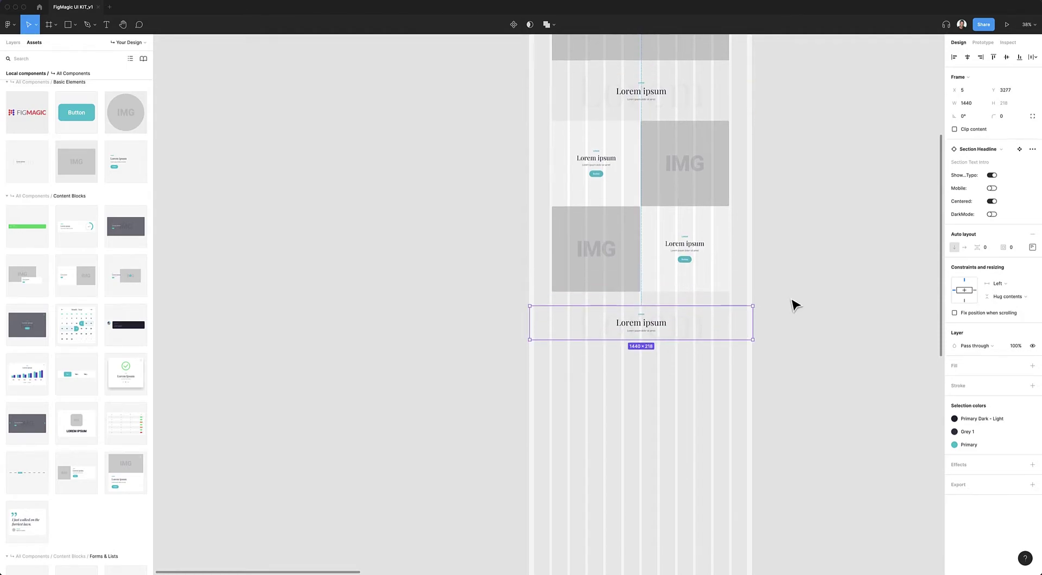
pyautogui.hscroll(1, 792, 302)
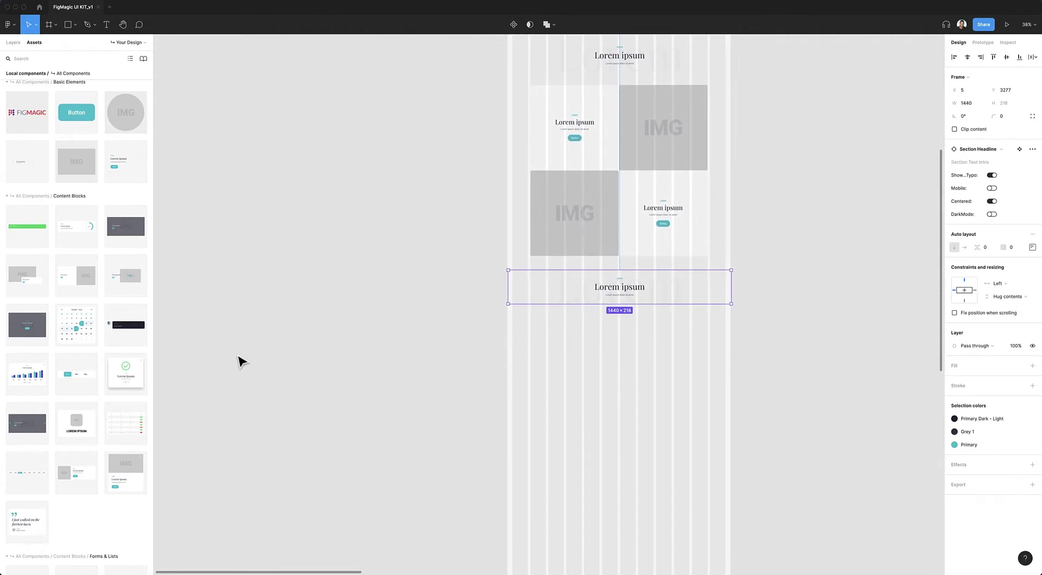
# Add a vertical teaser component below the third headline, against the page's left margin at about X 33, Y 3628.
pyautogui.click(196, 364)
pyautogui.scroll(-5, 92, 255)
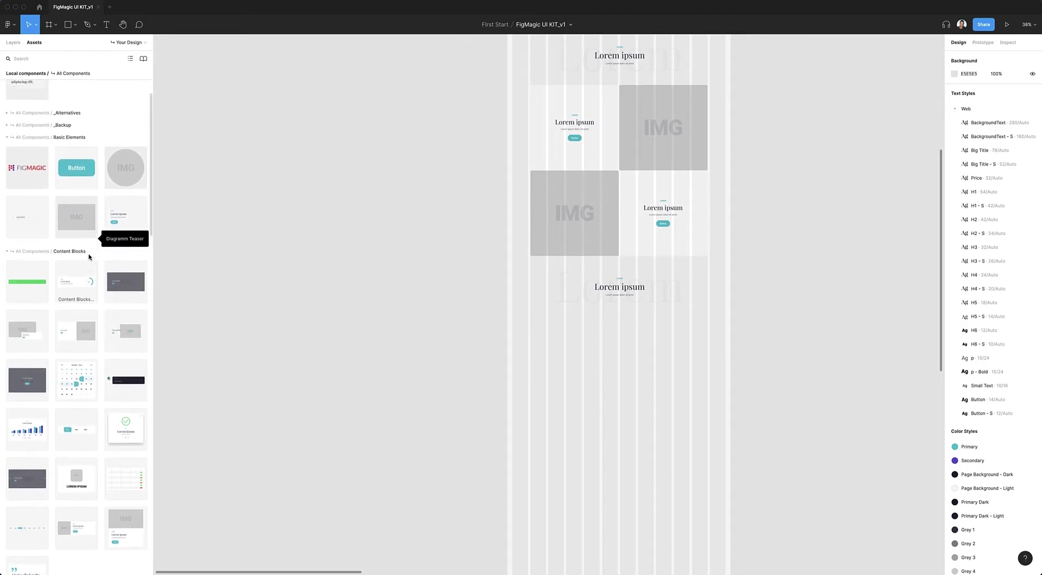
pyautogui.scroll(-2, 89, 260)
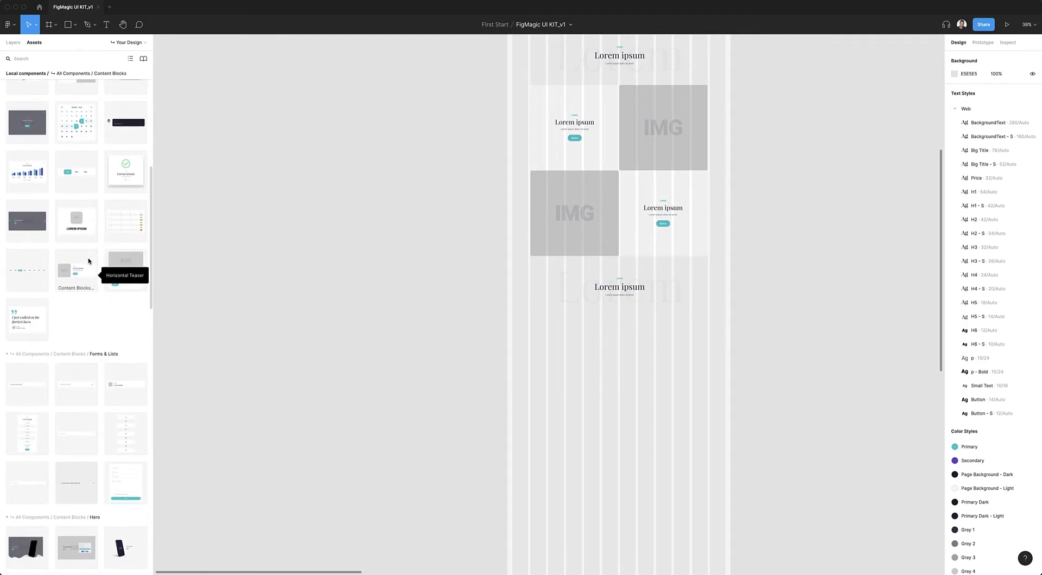
pyautogui.moveTo(131, 267); pyautogui.dragTo(563, 355)
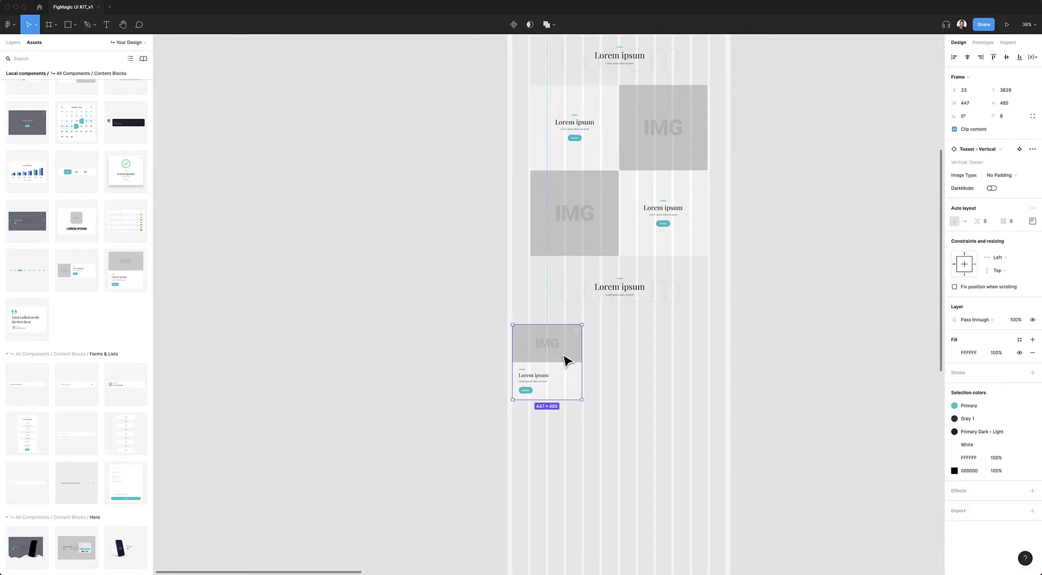
pyautogui.scroll(5, 586, 363)
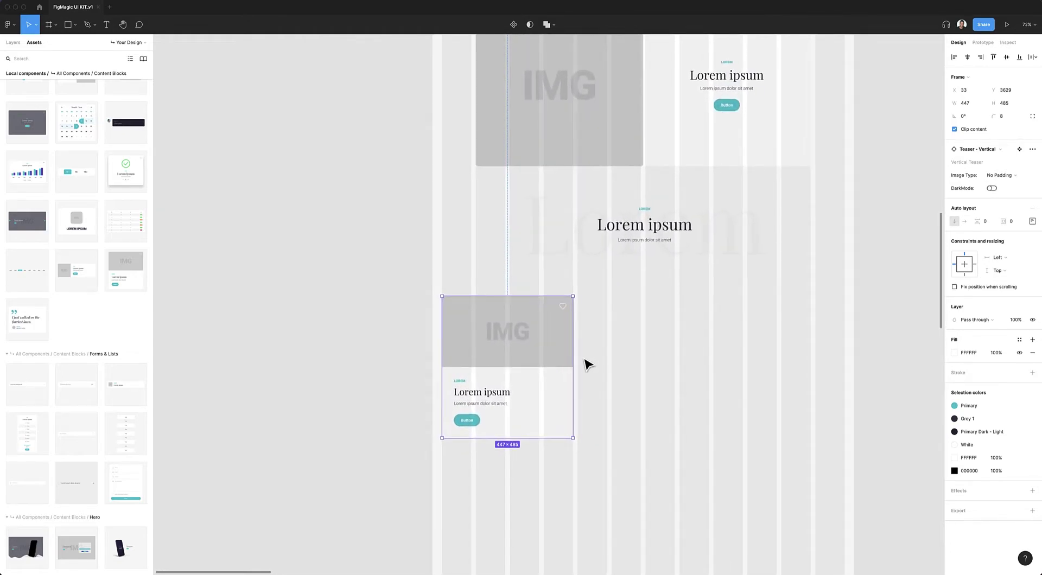
pyautogui.hscroll(3, 588, 364)
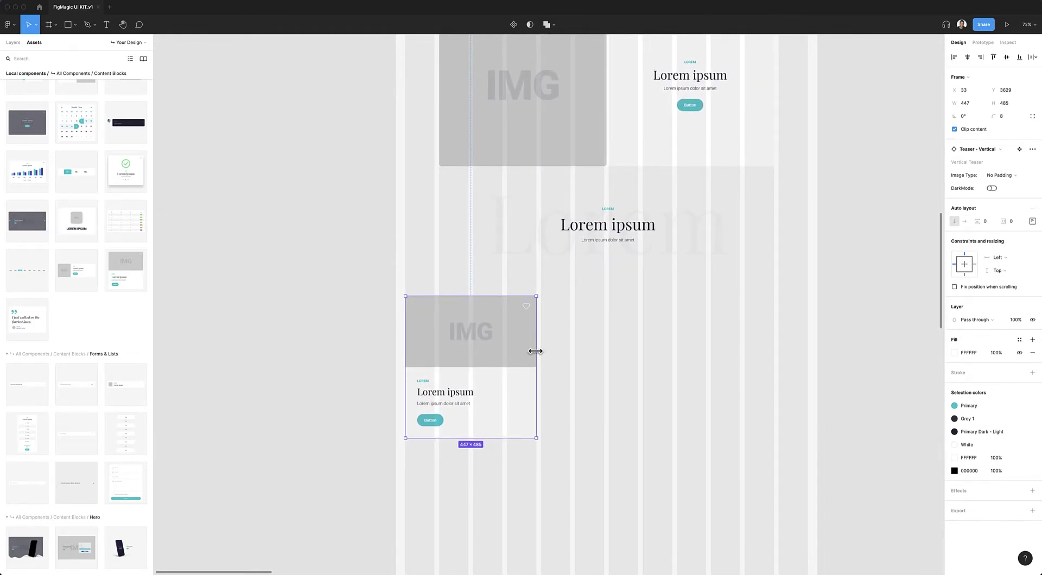
# Stretch the vertical teaser to about 675 px high and set its image type to Rounded.
pyautogui.moveTo(536, 349)
pyautogui.mouseDown()
pyautogui.moveTo(653, 349)
pyautogui.moveTo(472, 349)
pyautogui.moveTo(535, 347)
pyautogui.mouseUp()
pyautogui.moveTo(488, 440); pyautogui.dragTo(491, 494)
pyautogui.click(1007, 175)
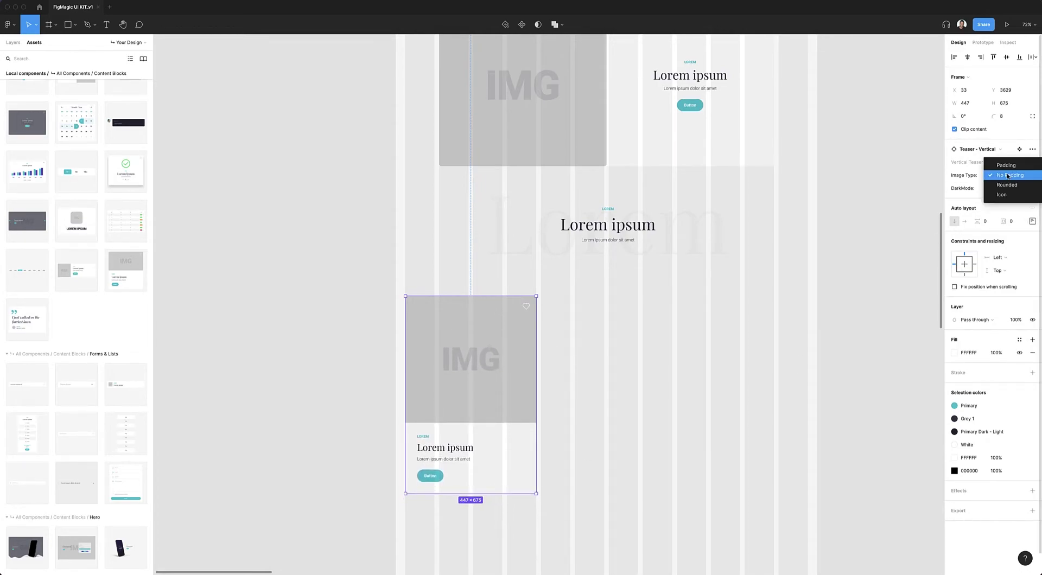
pyautogui.click(1006, 184)
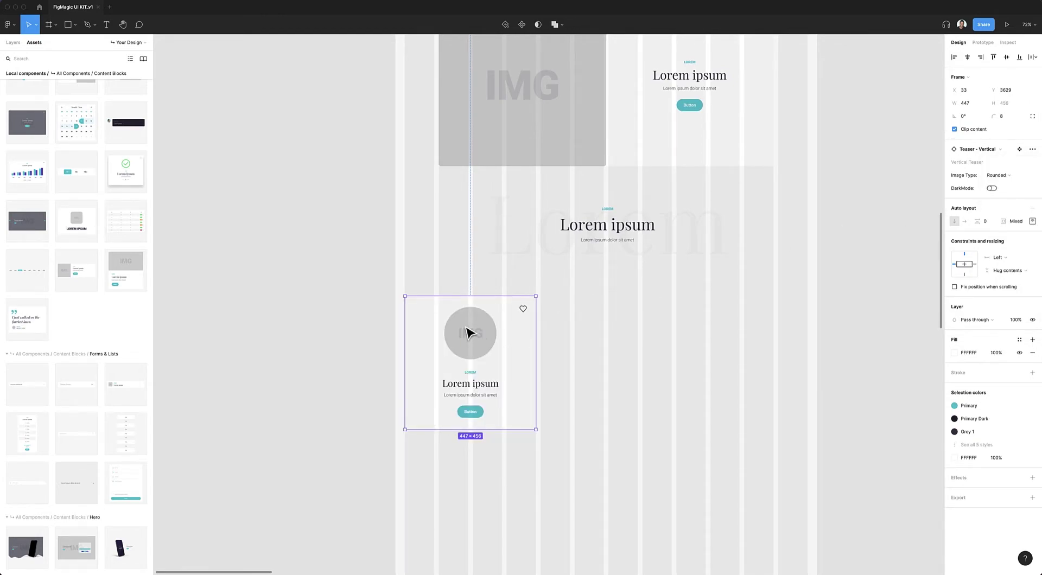
# Set the teaser's text block to the Social Icons variation and turn off its Paragraph.
pyautogui.scroll(-1, 485, 381)
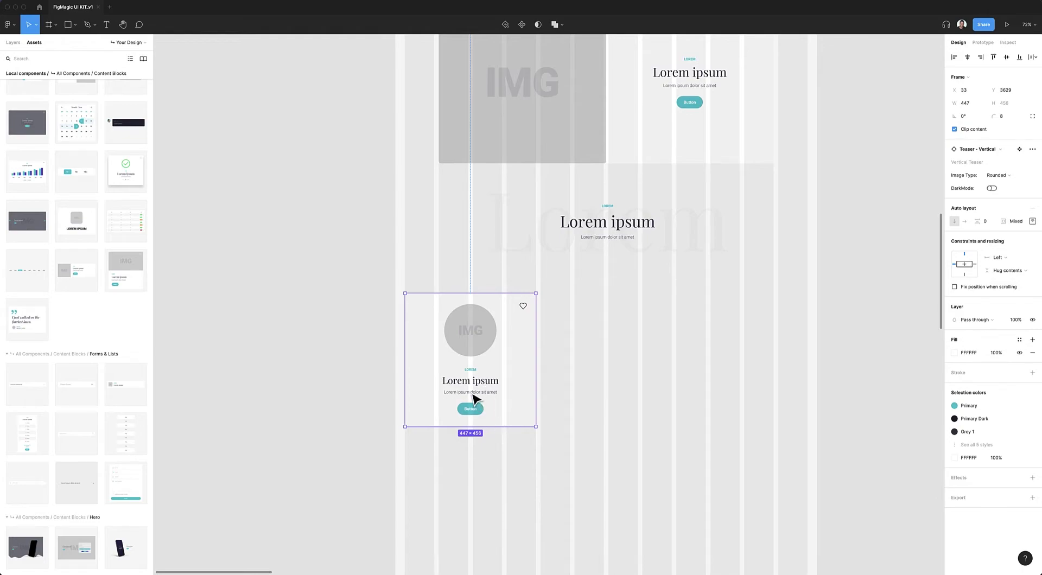
pyautogui.doubleClick(484, 398)
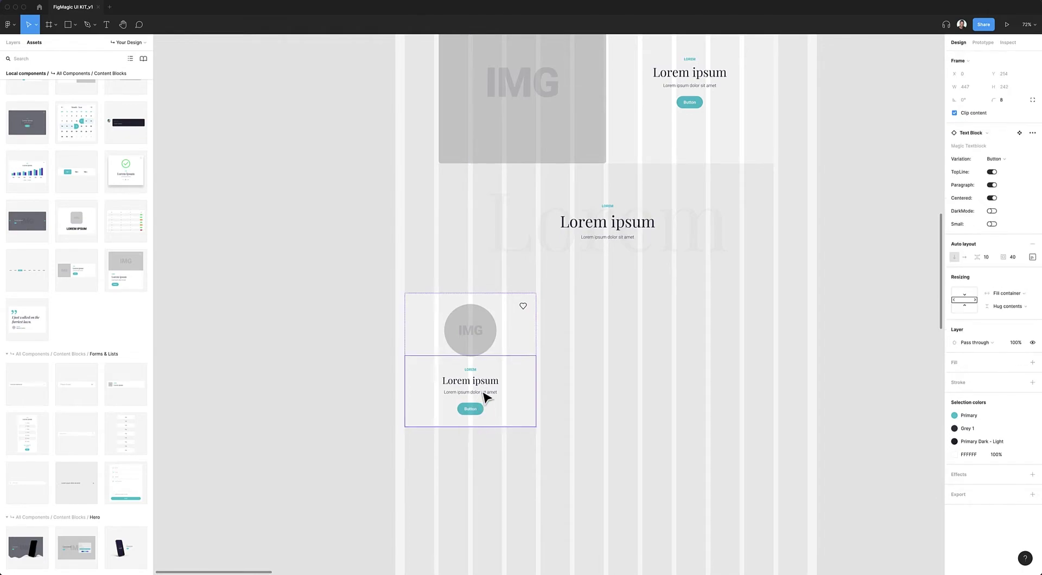
pyautogui.click(994, 160)
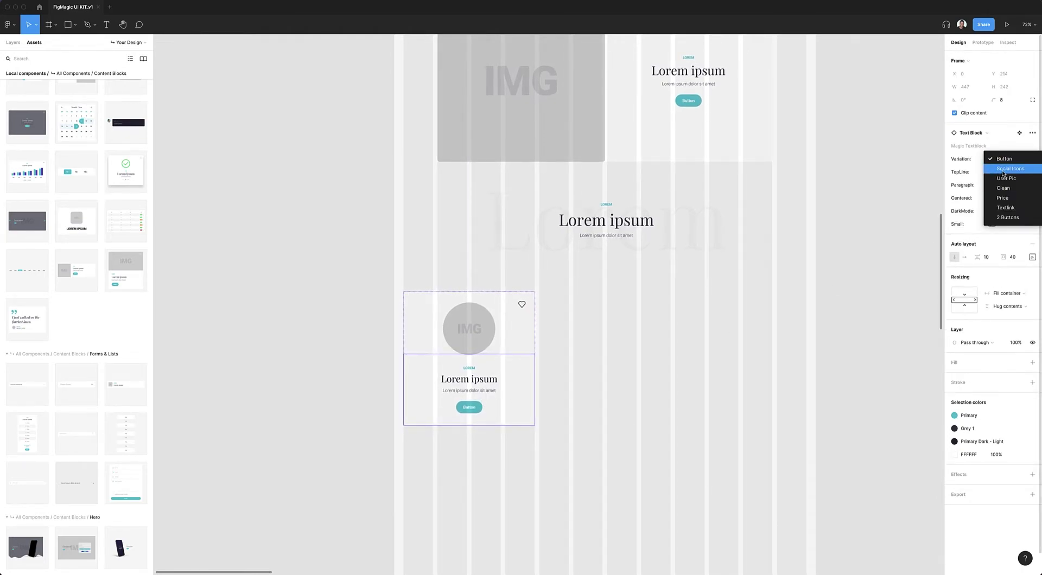
pyautogui.click(1008, 168)
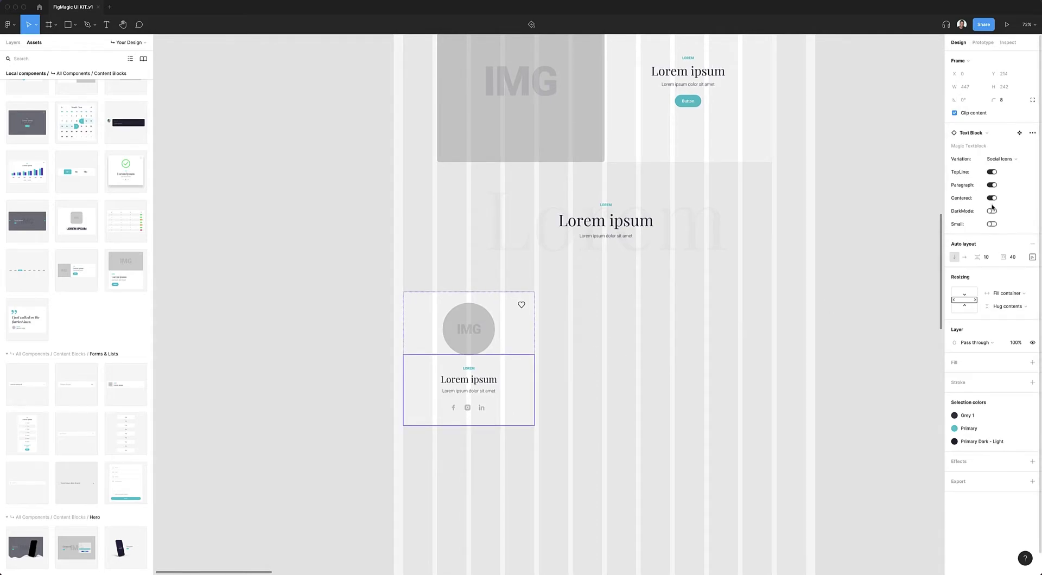
pyautogui.click(993, 186)
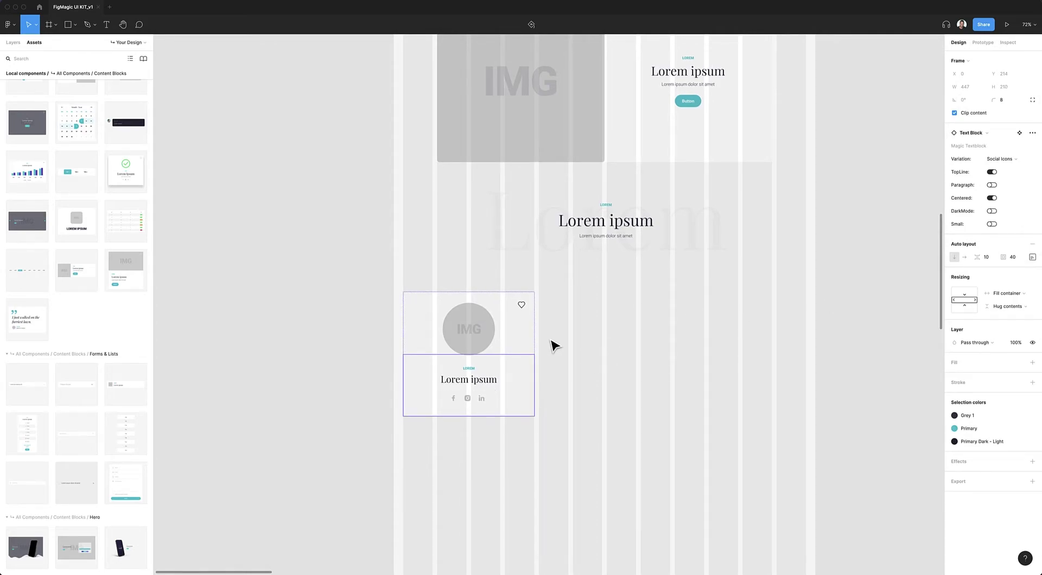
# Duplicate the rounded teaser twice to the right, forming a row of three with 16 px gaps.
pyautogui.click(465, 320)
pyautogui.moveTo(465, 320); pyautogui.dragTo(575, 326)
pyautogui.press('super+d')
# Duplicate the row of three teasers directly underneath, placing the second row at about Y 4066.
pyautogui.keyDown('shift'); pyautogui.click(632, 340); pyautogui.keyUp('shift')
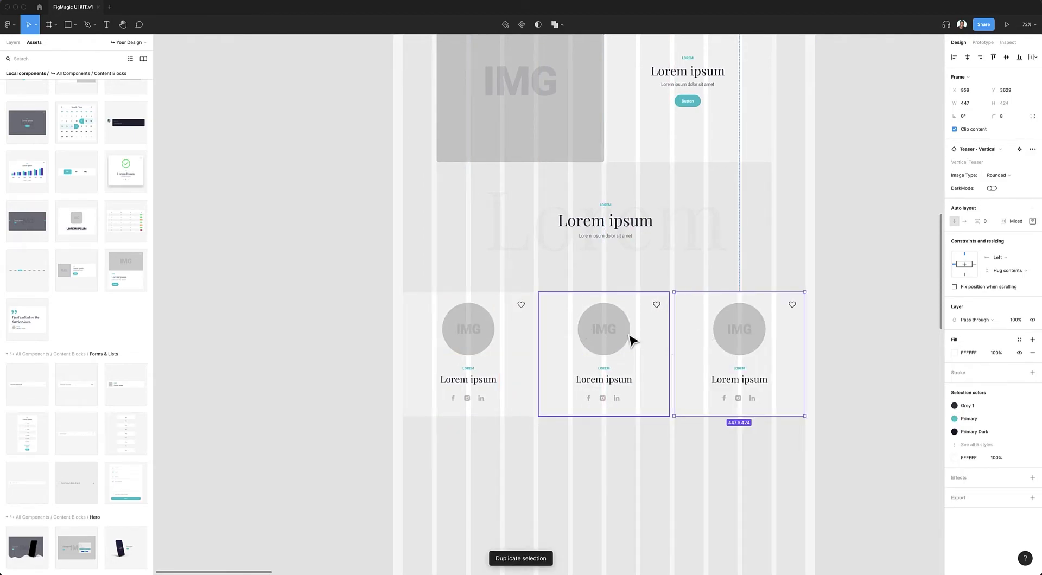
pyautogui.keyDown('shift'); pyautogui.click(521, 338); pyautogui.keyUp('shift')
pyautogui.moveTo(623, 344); pyautogui.dragTo(621, 444)
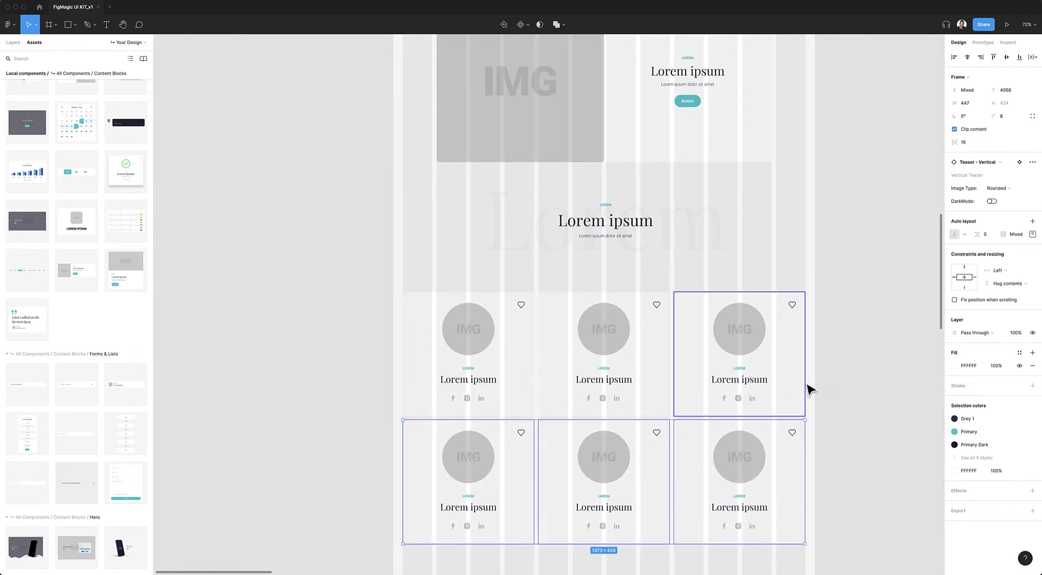
pyautogui.scroll(-5, 811, 387)
pyautogui.click(839, 374)
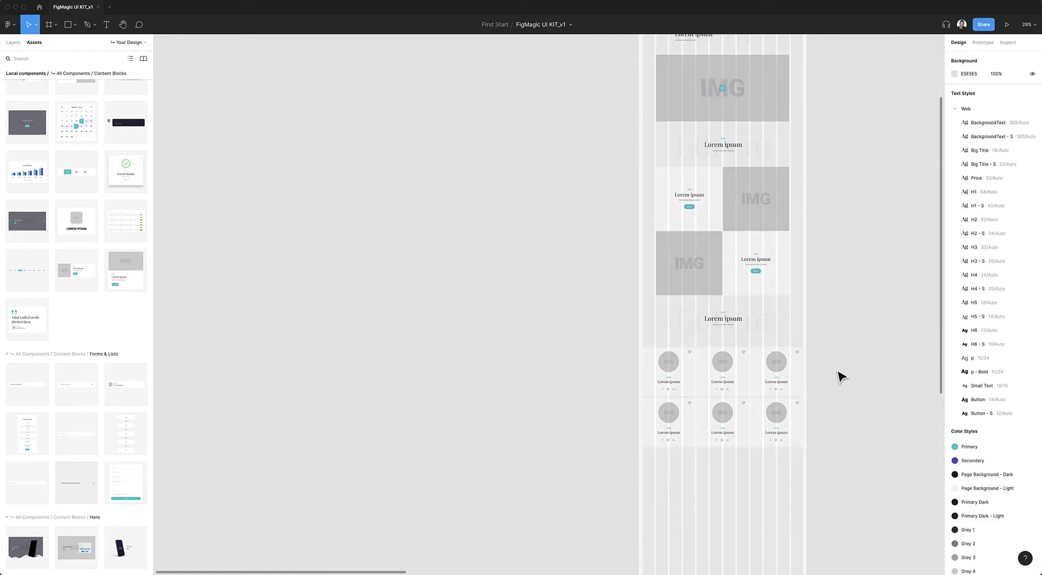
# Duplicate the section headline above the teasers and place the copy below the second teaser row at about Y 4549.
pyautogui.scroll(-2, 758, 388)
pyautogui.scroll(3, 749, 391)
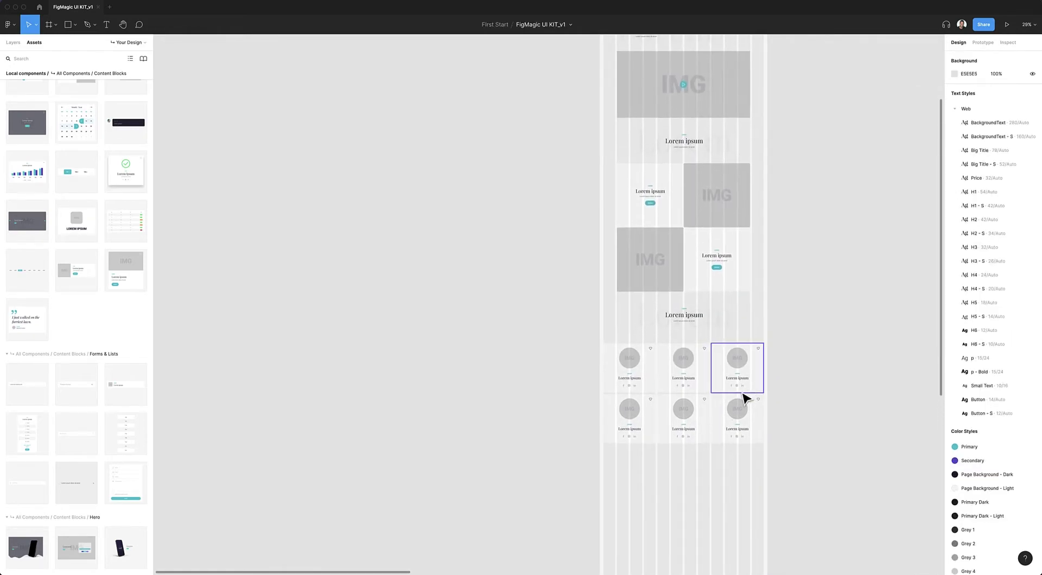
pyautogui.scroll(5, 742, 415)
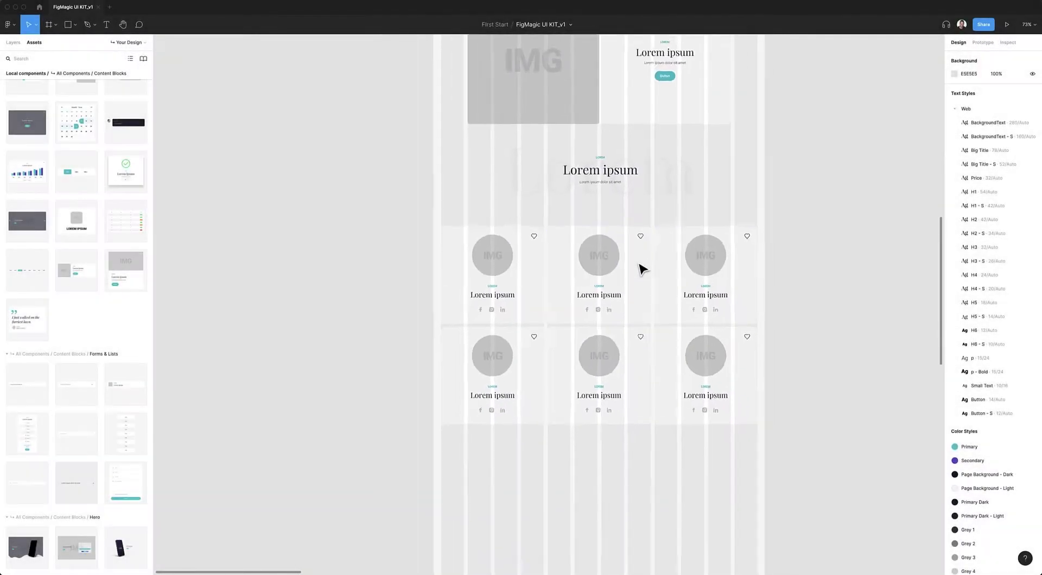
pyautogui.scroll(-3, 639, 268)
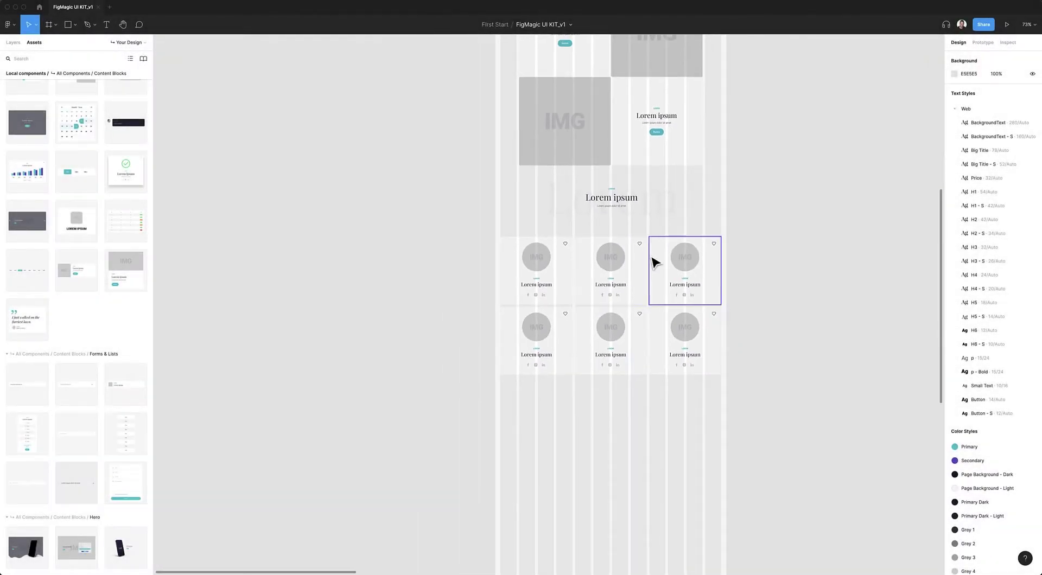
pyautogui.click(624, 213)
pyautogui.moveTo(651, 209); pyautogui.dragTo(651, 411)
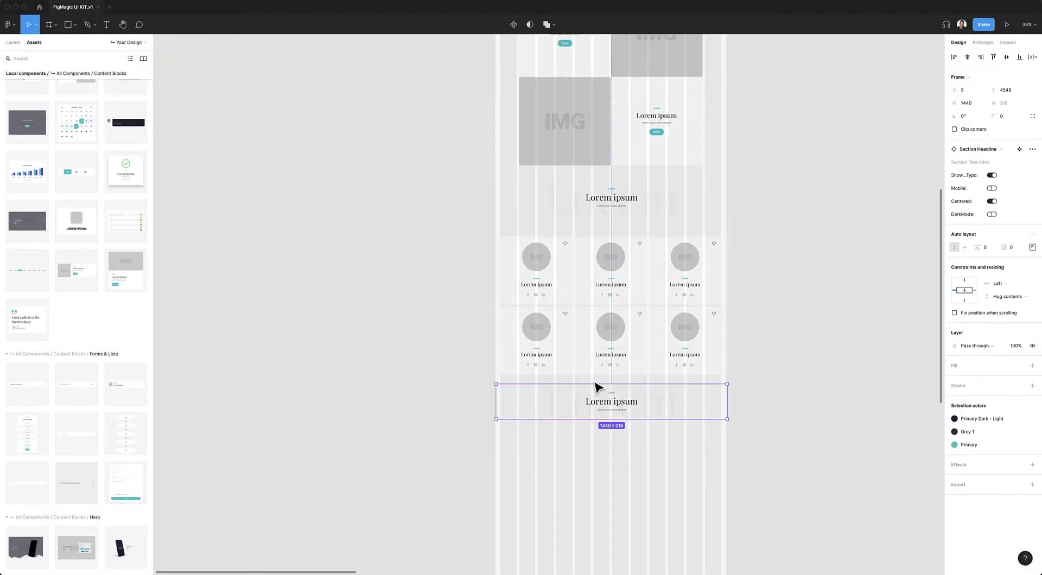
# Add a Form Block below the last headline at about X 547, Y 4803, and stretch it to about 556 px high.
pyautogui.scroll(-3, 107, 235)
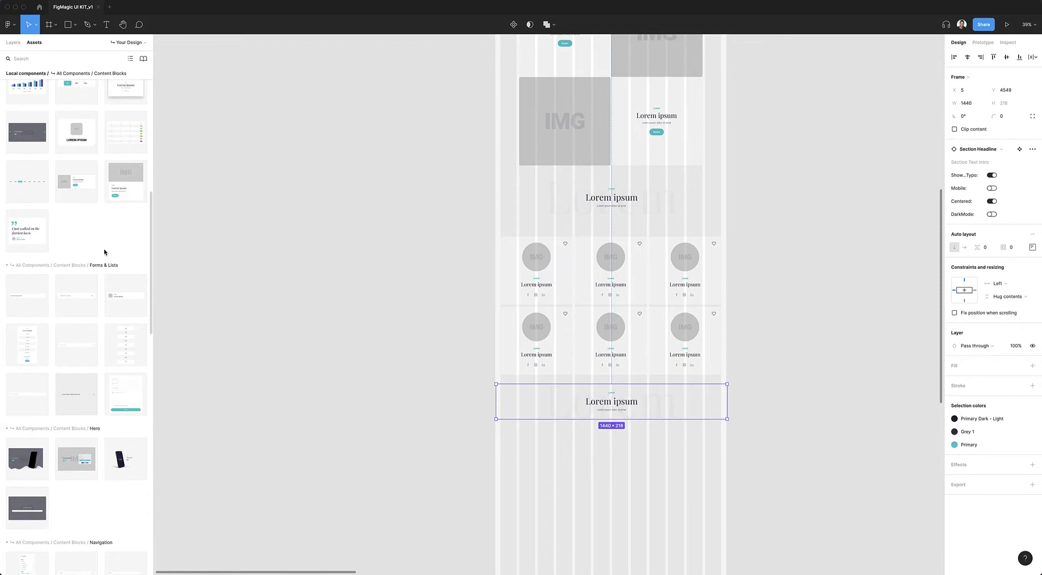
pyautogui.scroll(-1, 67, 297)
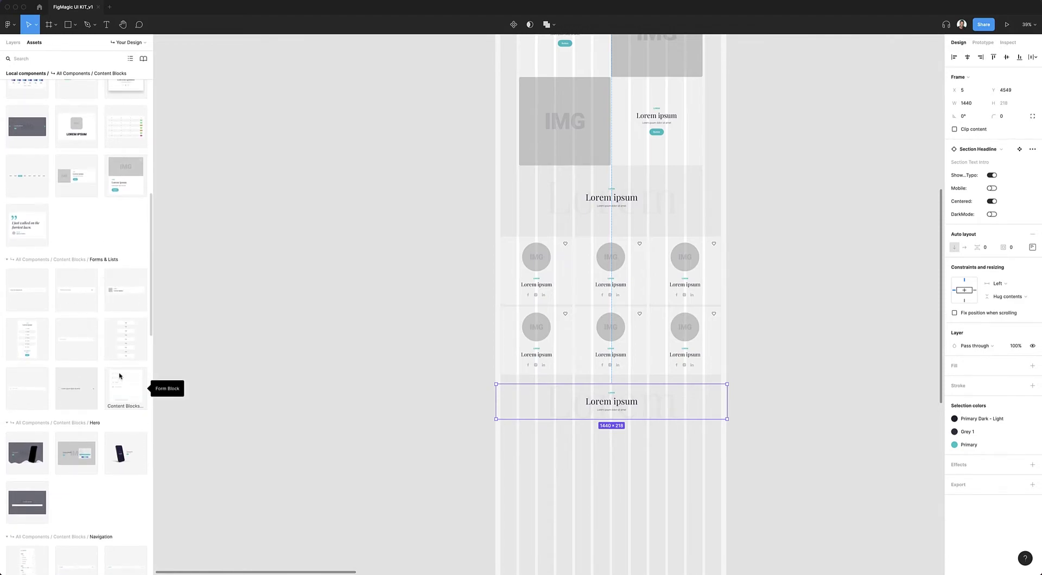
pyautogui.moveTo(124, 390); pyautogui.dragTo(620, 472)
pyautogui.scroll(5, 622, 471)
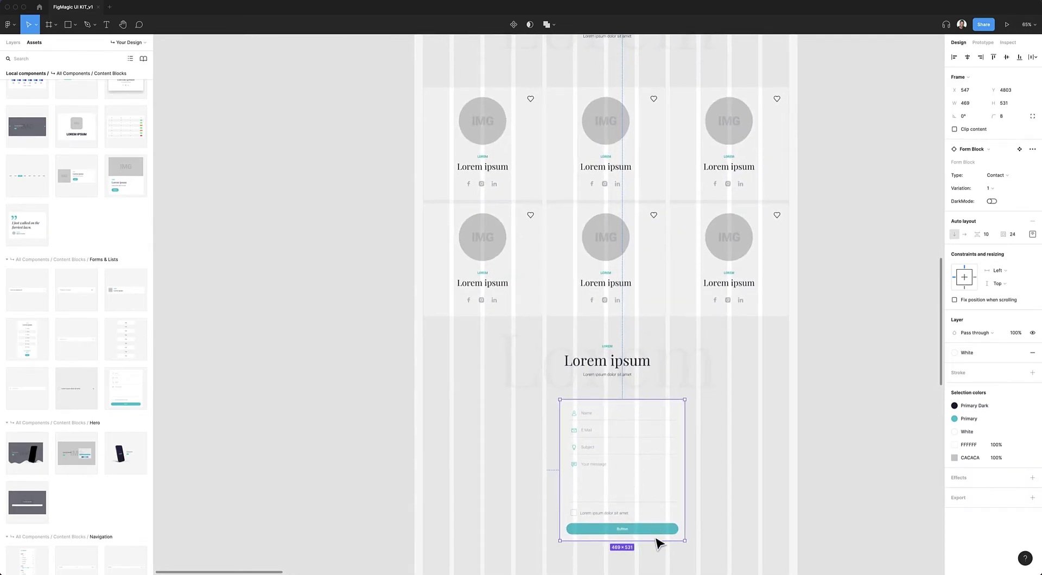
pyautogui.moveTo(650, 541)
pyautogui.mouseDown()
pyautogui.moveTo(650, 510)
pyautogui.moveTo(650, 547)
pyautogui.mouseUp()
# Set the form block's type to Sign Up and widen it symmetrically to about 796 px.
pyautogui.click(1000, 177)
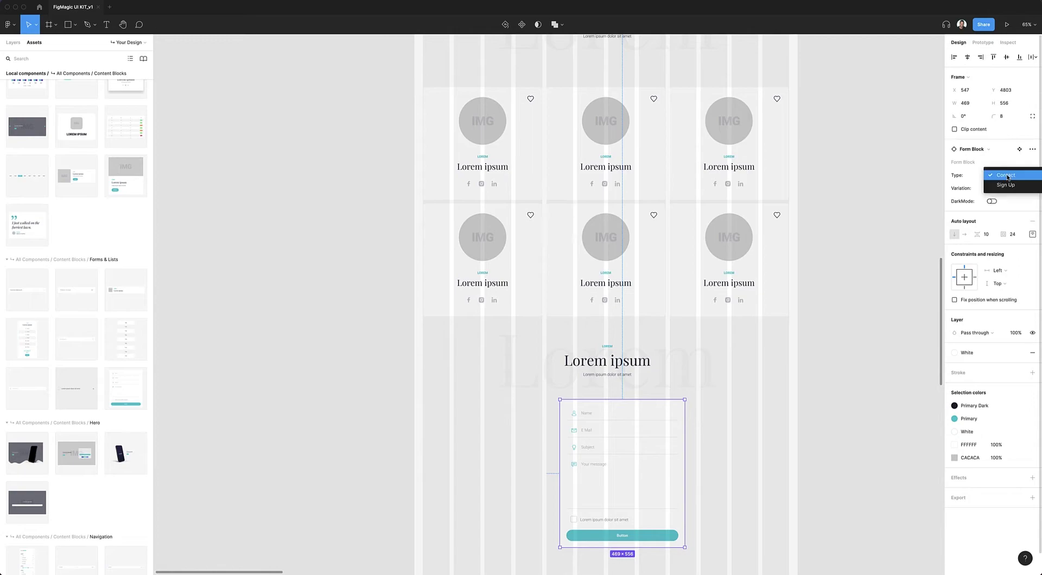
pyautogui.click(1005, 185)
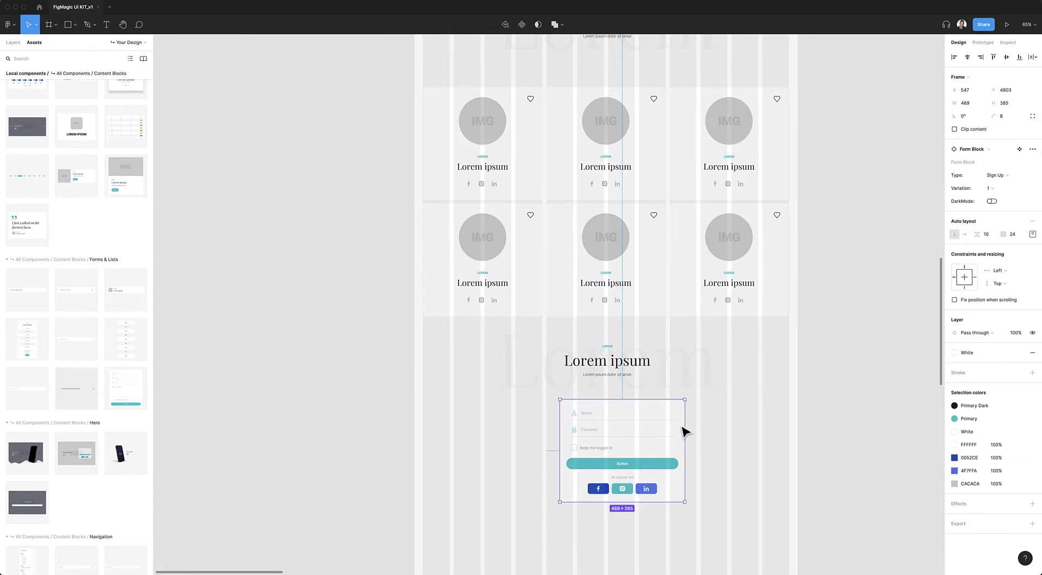
pyautogui.moveTo(684, 425); pyautogui.dragTo(730, 423)
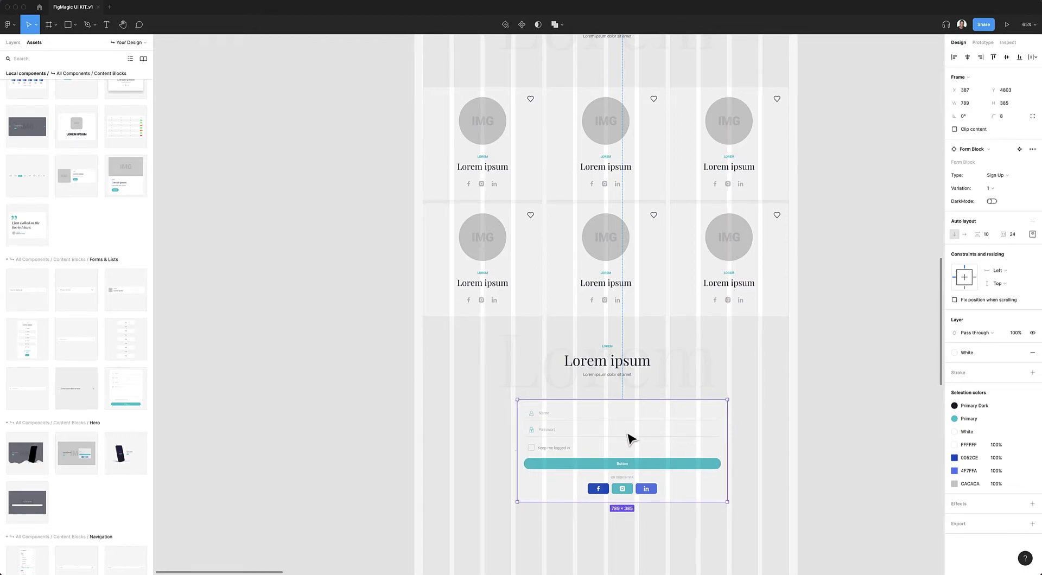
pyautogui.moveTo(517, 433); pyautogui.dragTo(516, 433)
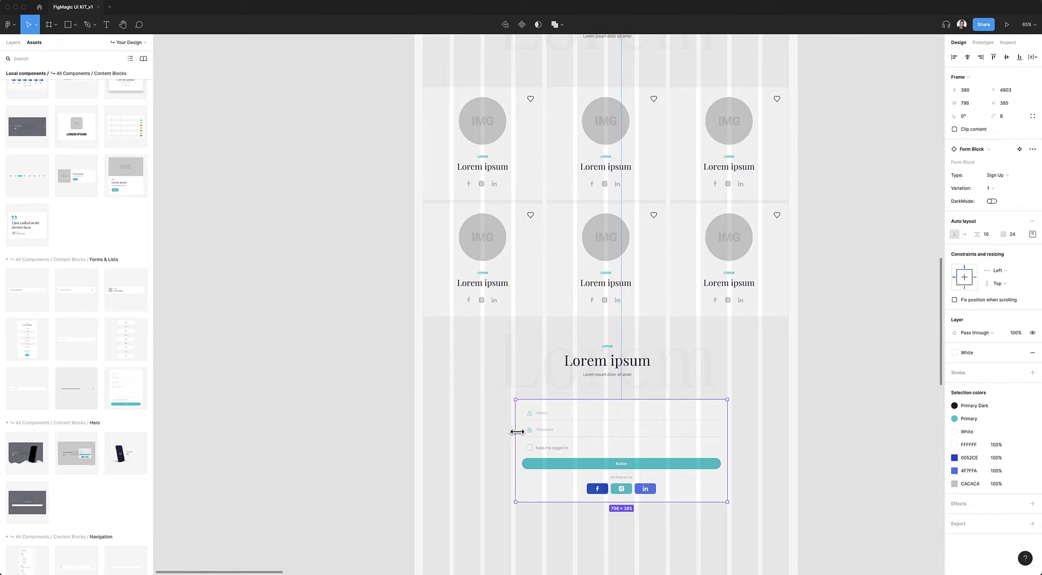
# Add the Footer Reduced component across the full page width below the sign-up form, at about X 4, Y 5247.
pyautogui.scroll(10, 38, 239)
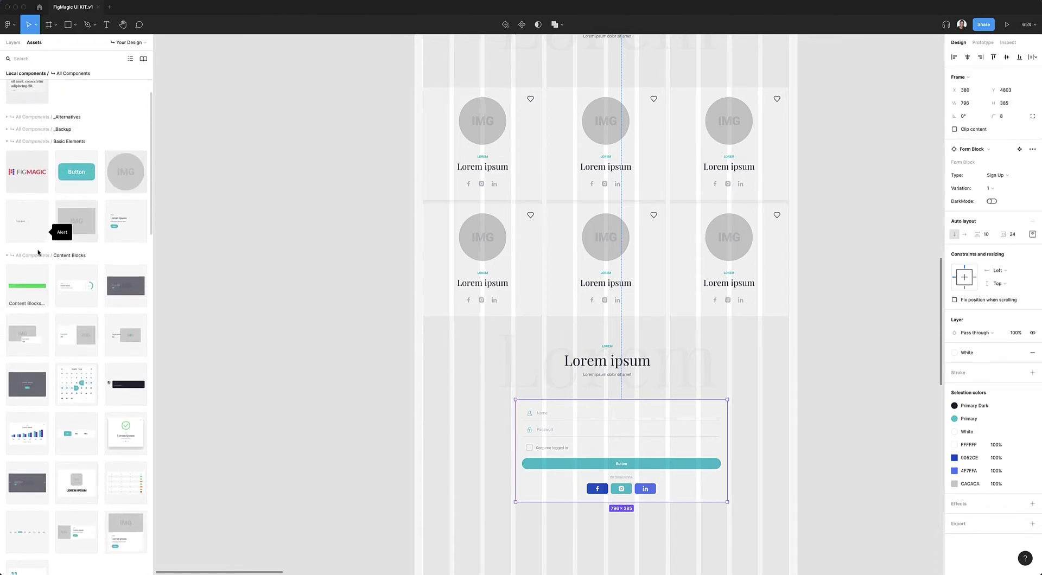
pyautogui.scroll(-8, 39, 252)
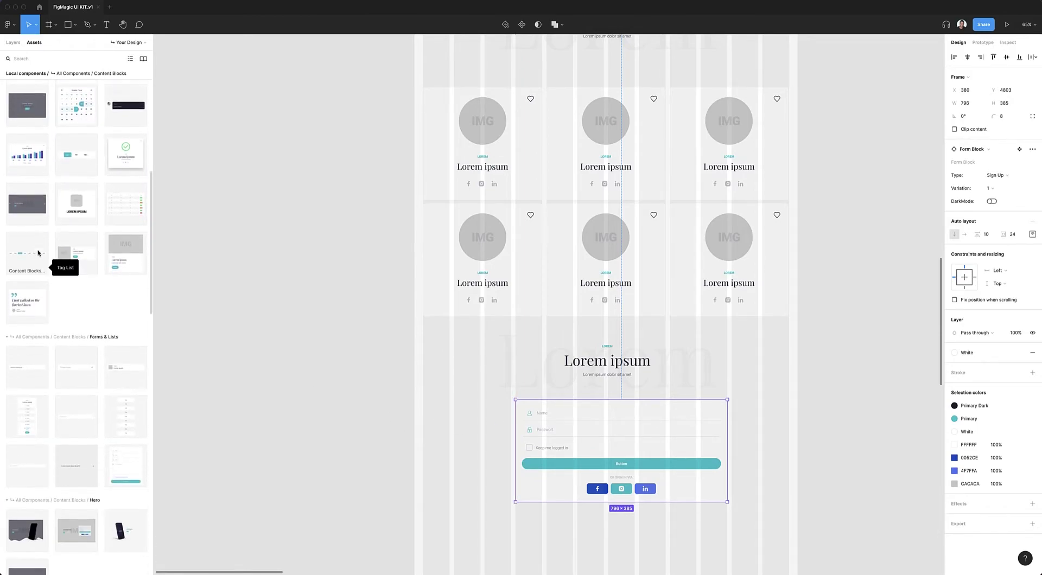
pyautogui.scroll(-1, 42, 253)
pyautogui.scroll(-5, 41, 253)
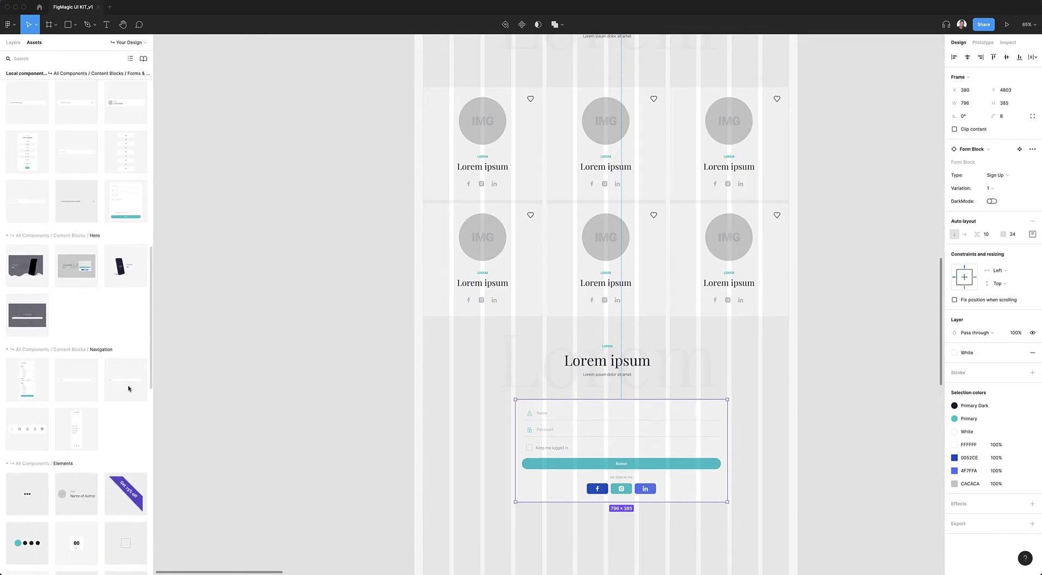
pyautogui.moveTo(86, 356); pyautogui.dragTo(734, 536)
pyautogui.scroll(-4, 734, 536)
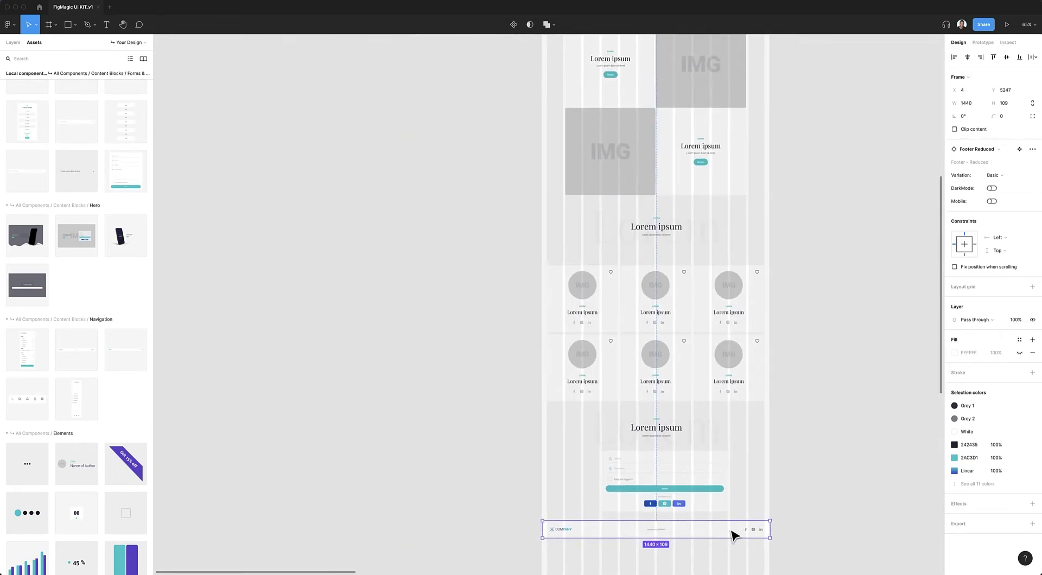
pyautogui.scroll(-3, 733, 536)
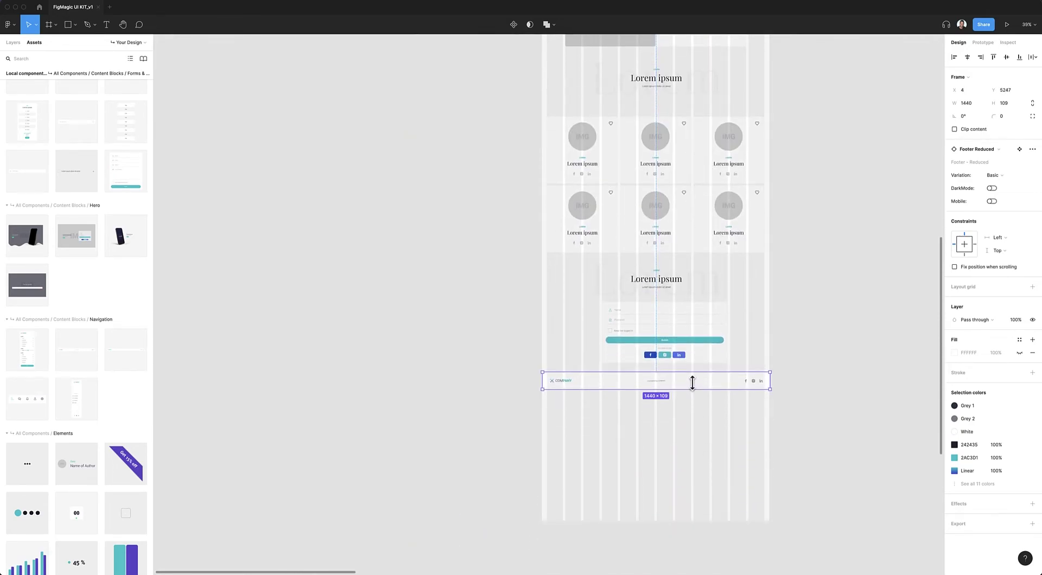
# Set the form block's type to Contact and move the footer further below it to about Y 5441.
pyautogui.click(669, 355)
pyautogui.moveTo(665, 361); pyautogui.dragTo(665, 385)
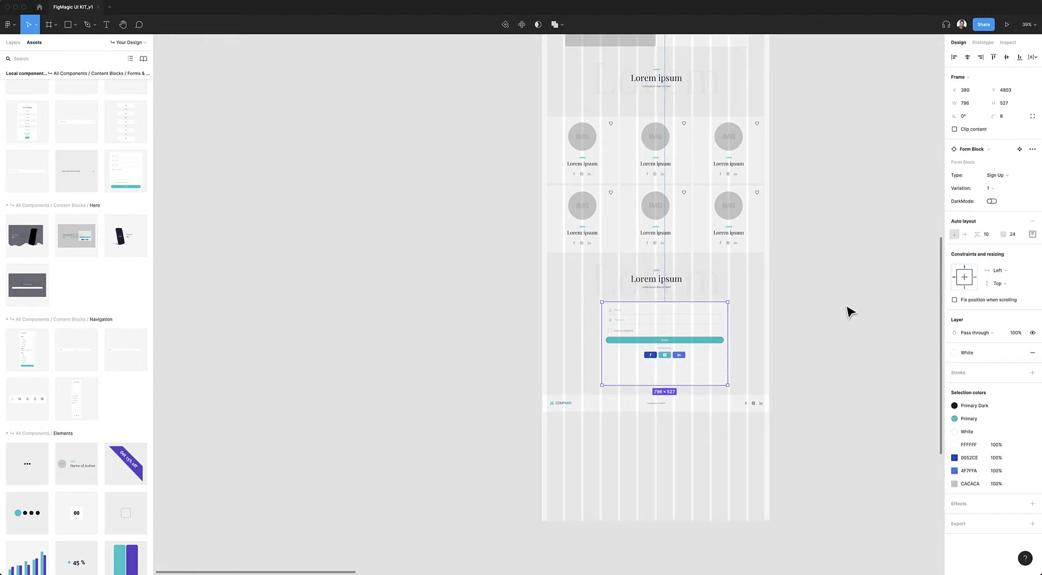
pyautogui.click(996, 176)
pyautogui.click(1003, 173)
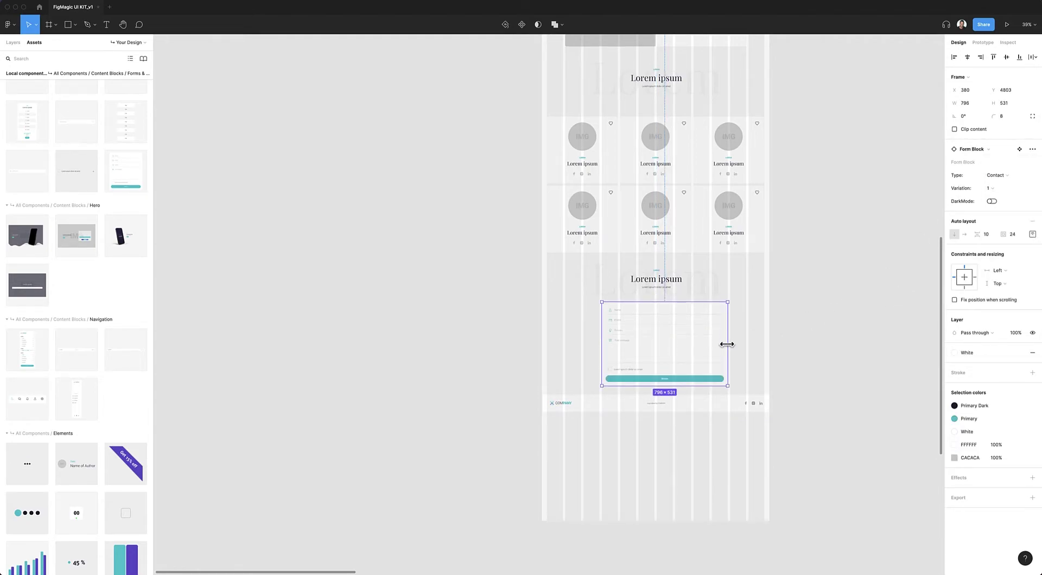
pyautogui.hscroll(1, 727, 343)
pyautogui.click(689, 417)
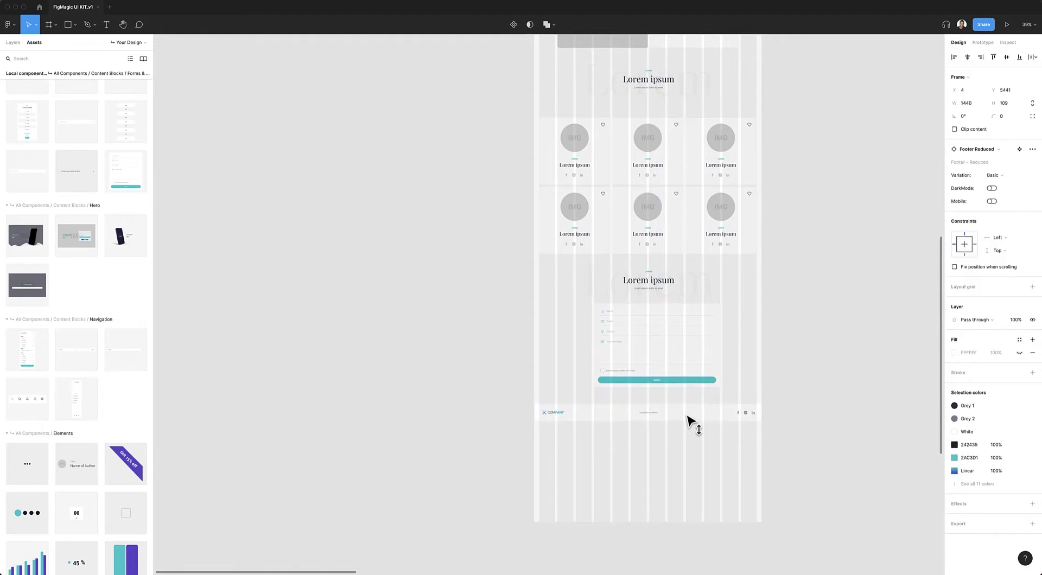
# Widen the contact form block symmetrically about its centre below the last section headline.
pyautogui.click(676, 361)
pyautogui.moveTo(595, 333); pyautogui.dragTo(576, 334)
pyautogui.click(835, 344)
# Shorten the 1440_Light page frame to a height of 5550 px so that it ends at the footer.
pyautogui.scroll(-5, 757, 373)
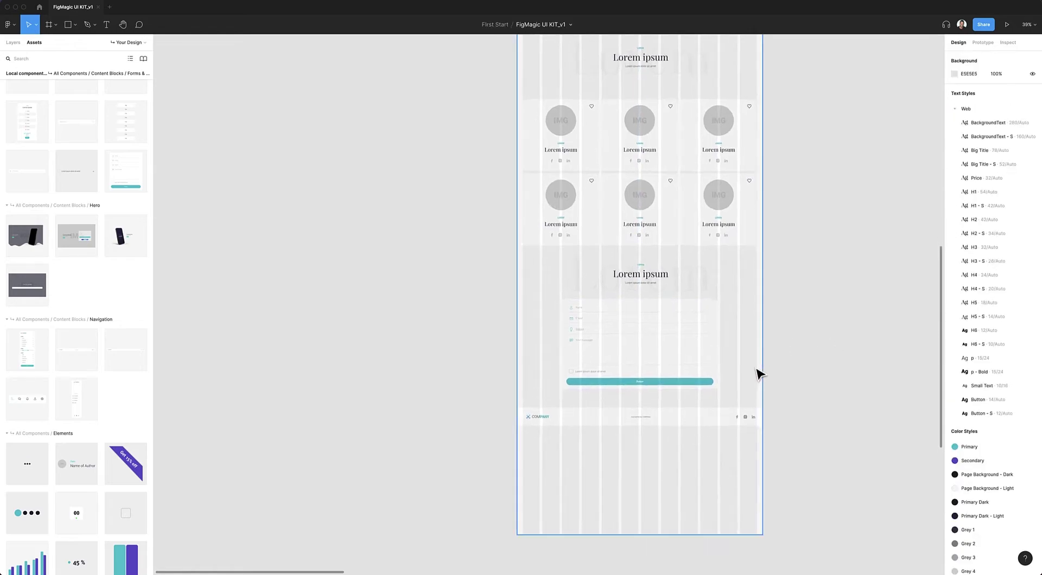
pyautogui.scroll(5, 757, 373)
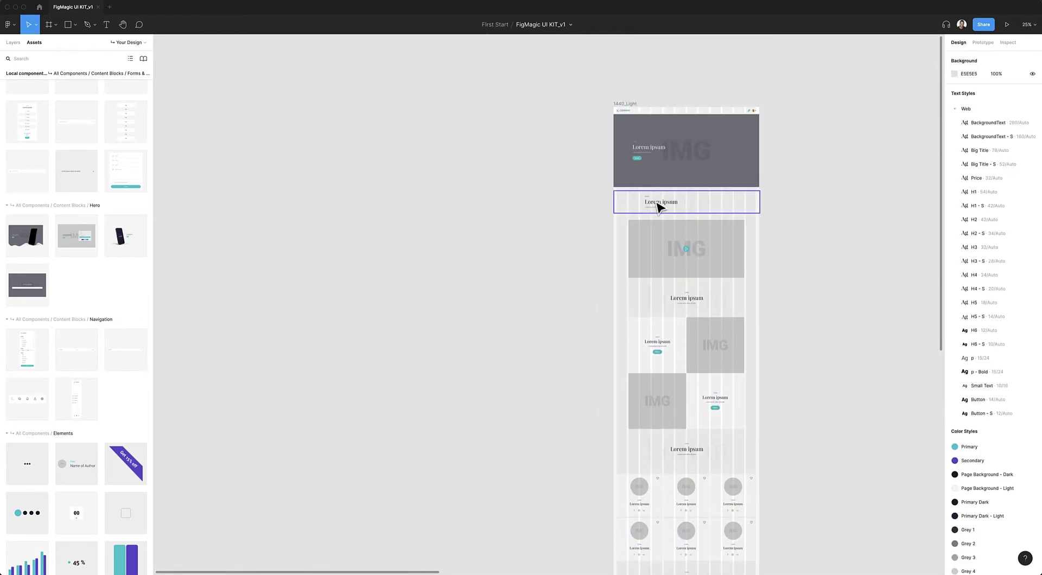
pyautogui.click(625, 108)
pyautogui.scroll(-3, 723, 326)
pyautogui.scroll(-3, 723, 363)
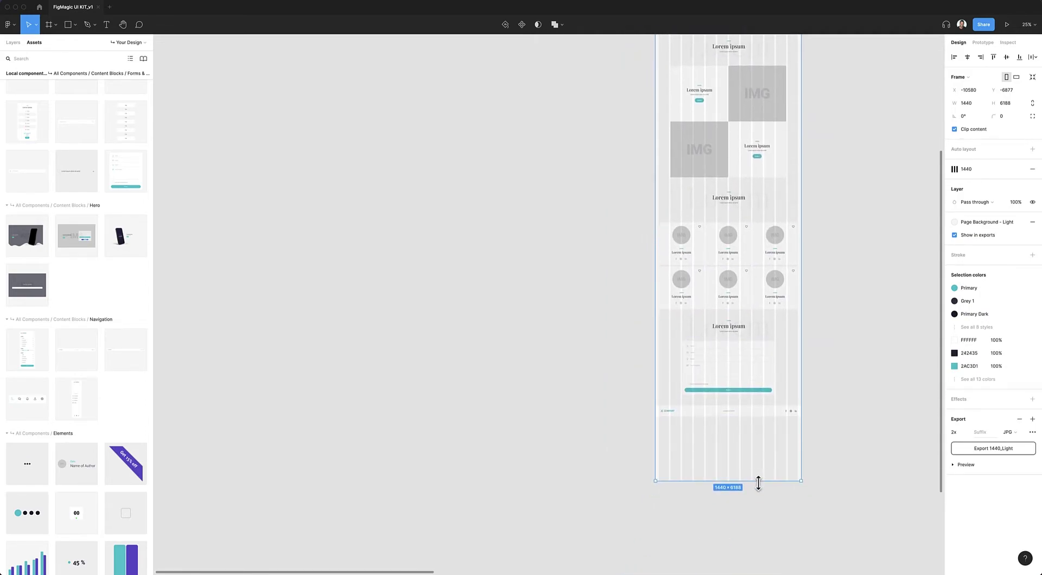
pyautogui.moveTo(755, 460); pyautogui.dragTo(758, 416)
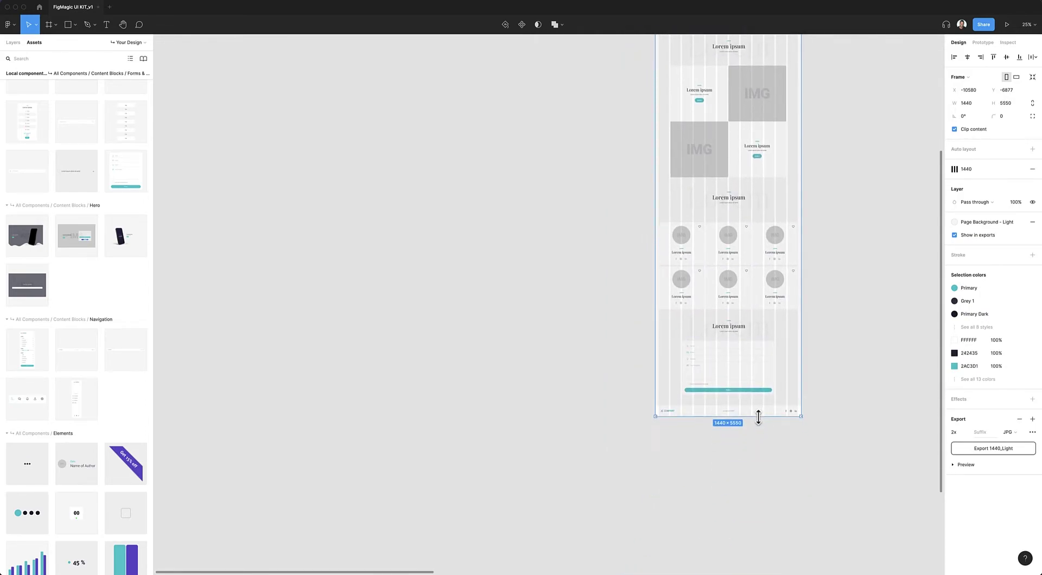
# Hide the layout grids on the page and clear the selection.
pyautogui.scroll(3, 770, 436)
pyautogui.hscroll(3, 767, 435)
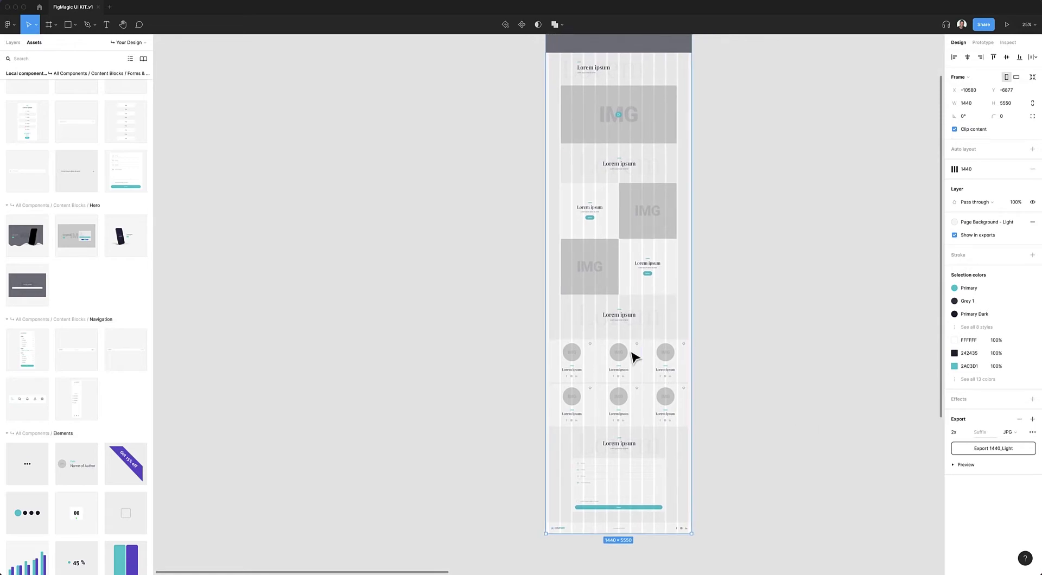
pyautogui.hotkey('ctrl', 'g')
pyautogui.click(626, 356)
pyautogui.scroll(3, 728, 339)
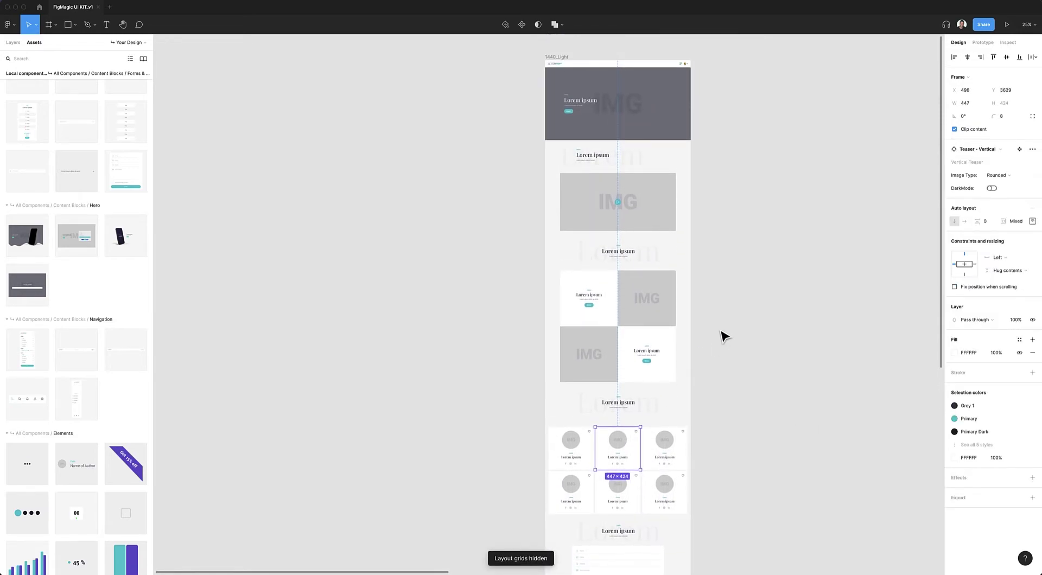
pyautogui.click(724, 336)
pyautogui.scroll(-2, 723, 335)
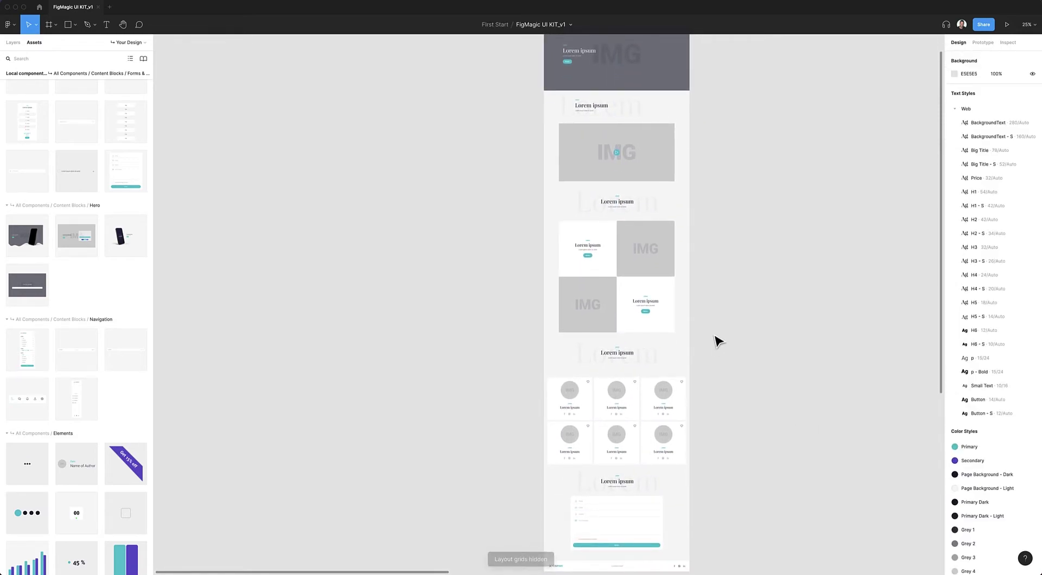
pyautogui.scroll(-2, 715, 339)
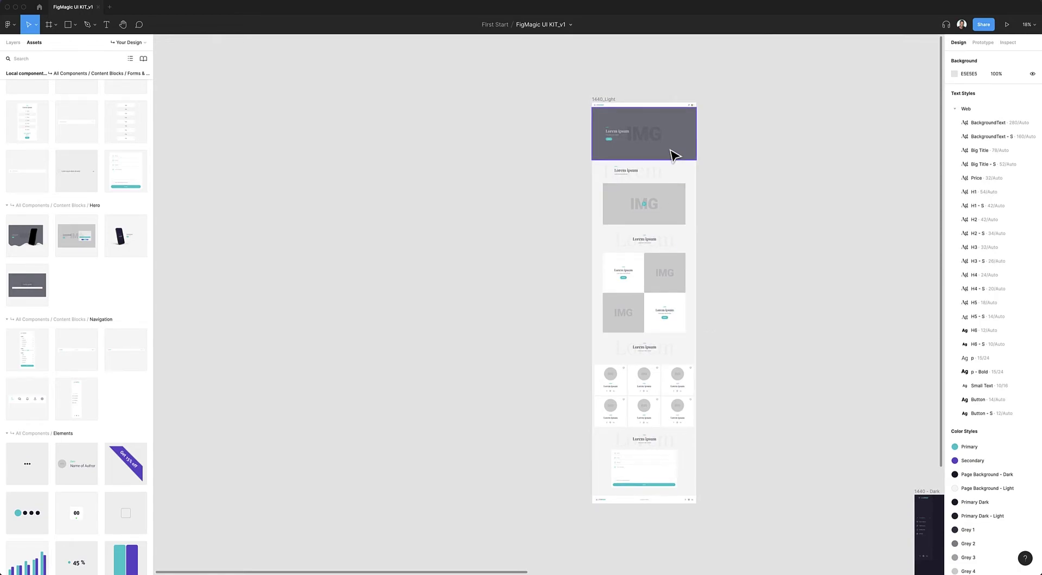
# Select the image placeholders of the hero, the video block and both split blocks together.
pyautogui.click(675, 156)
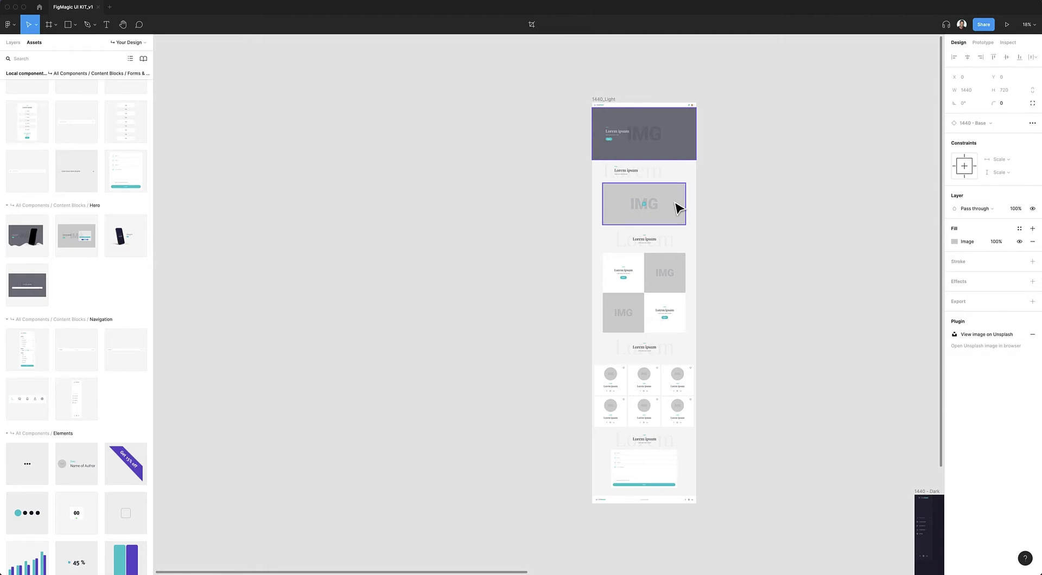
pyautogui.keyDown('shift'); pyautogui.click(675, 210); pyautogui.keyUp('shift')
pyautogui.keyDown('shift'); pyautogui.click(674, 276); pyautogui.keyUp('shift')
pyautogui.keyDown('shift'); pyautogui.click(621, 317); pyautogui.keyUp('shift')
pyautogui.keyDown('shift'); pyautogui.click(611, 374); pyautogui.keyUp('shift')
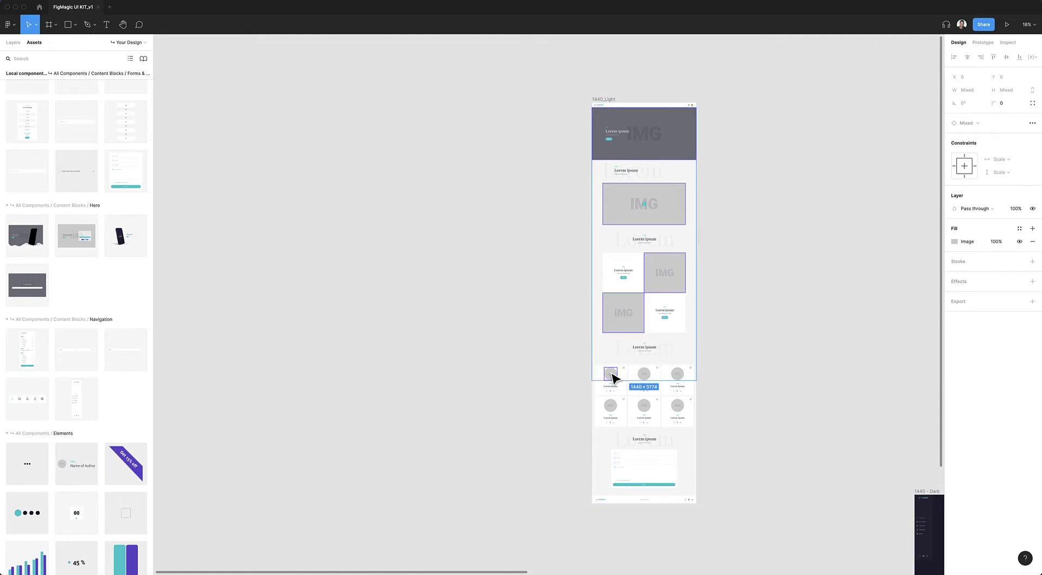
pyautogui.keyDown('shift'); pyautogui.click(612, 377); pyautogui.keyUp('shift')
pyautogui.scroll(10, 702, 361)
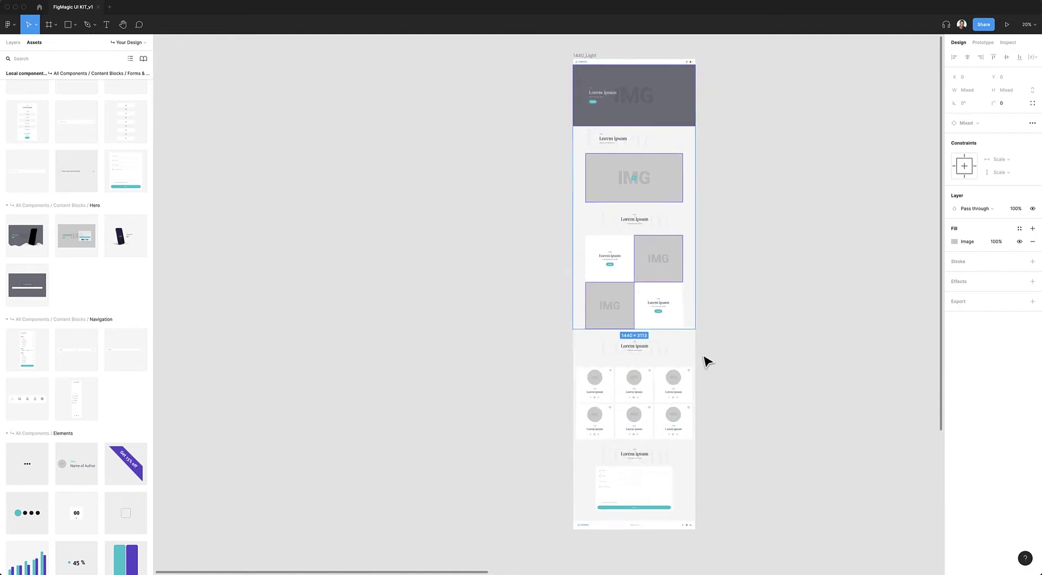
pyautogui.scroll(5, 629, 341)
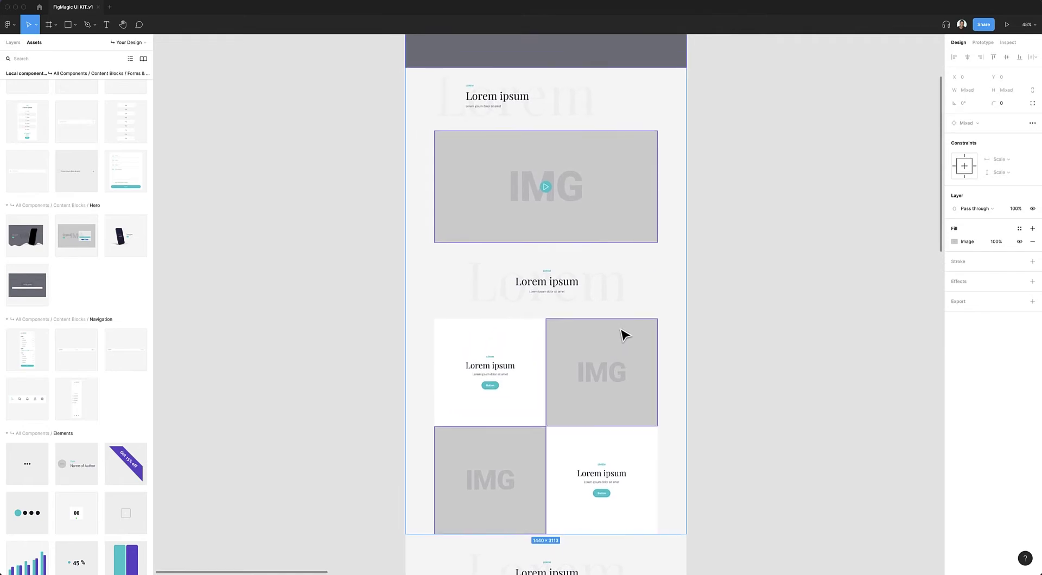
pyautogui.hscroll(1, 621, 340)
# Fill the selected image placeholders with photos from the Unsplash plugin's food preset.
pyautogui.rightClick(174, 29)
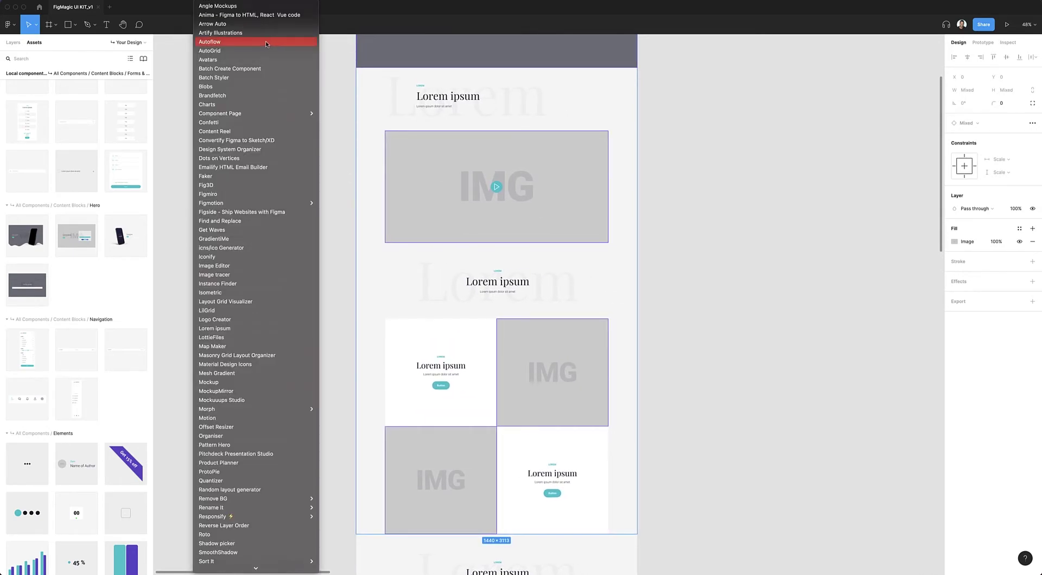
pyautogui.scroll(-5, 255, 469)
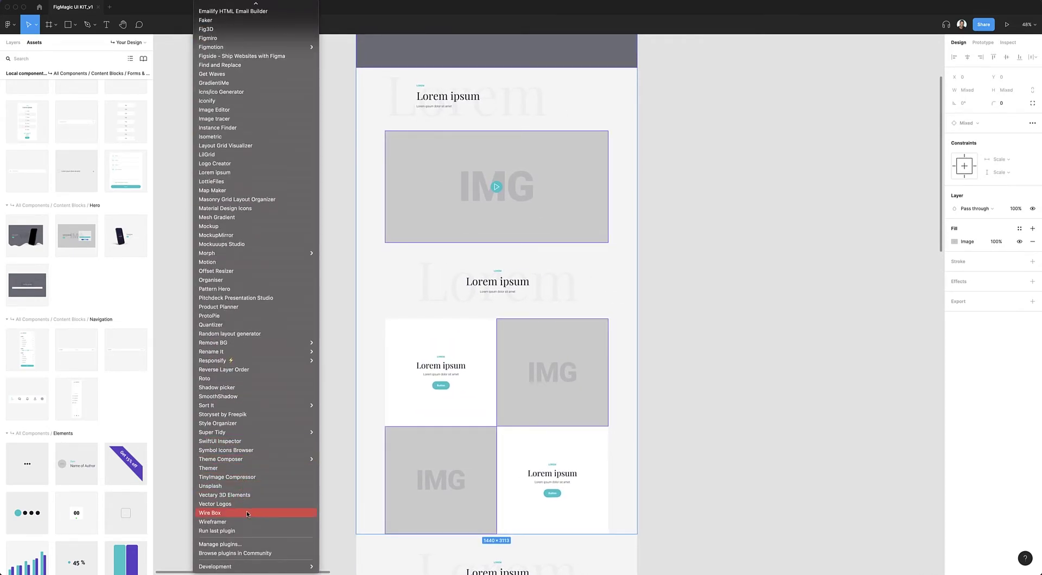
pyautogui.click(217, 486)
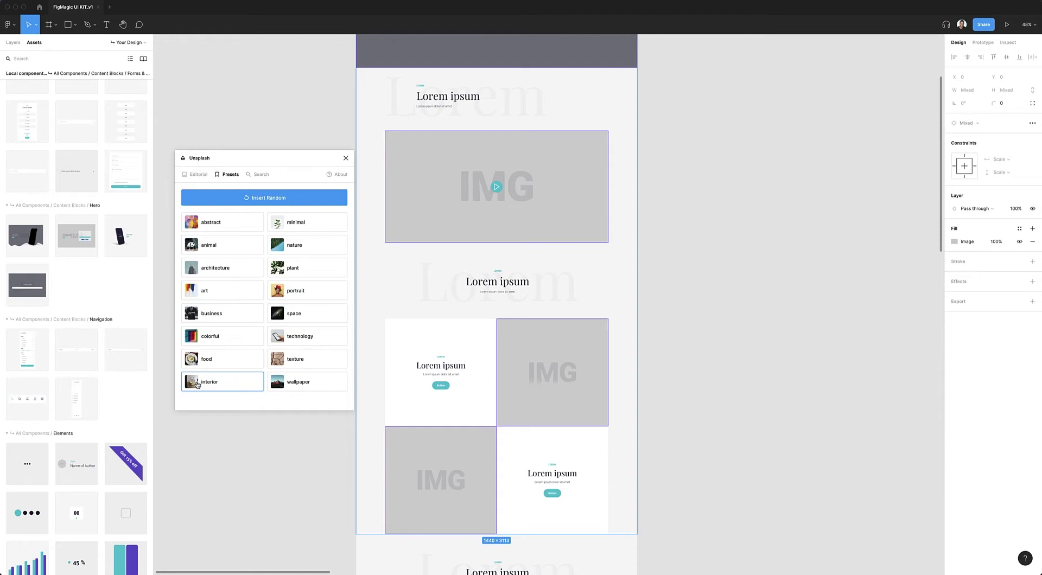
pyautogui.click(194, 365)
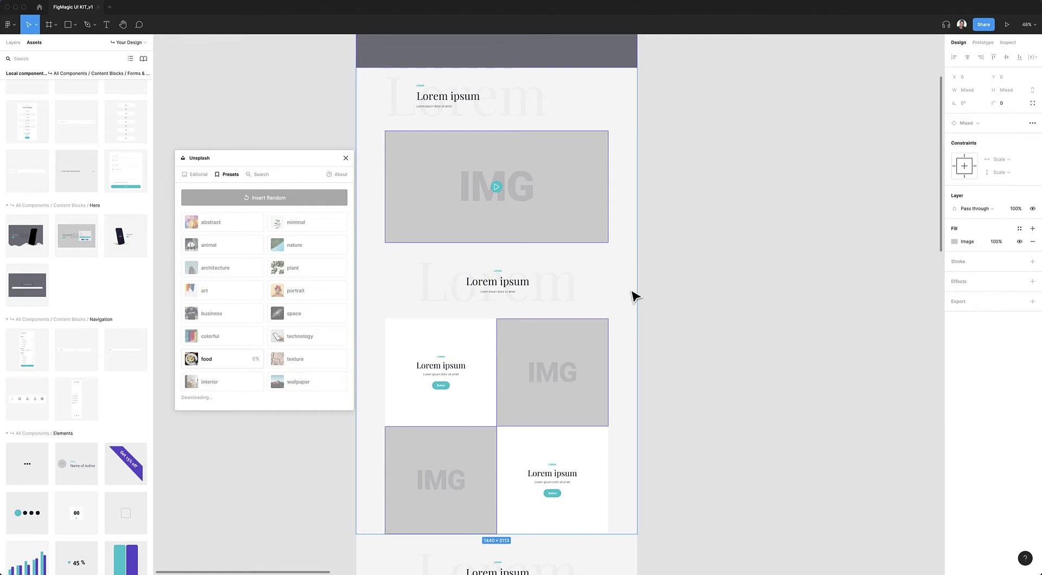
pyautogui.scroll(4, 618, 300)
pyautogui.scroll(-3, 596, 303)
pyautogui.hscroll(-2, 596, 304)
pyautogui.scroll(3, 665, 287)
pyautogui.scroll(-3, 663, 298)
pyautogui.scroll(-10, 663, 298)
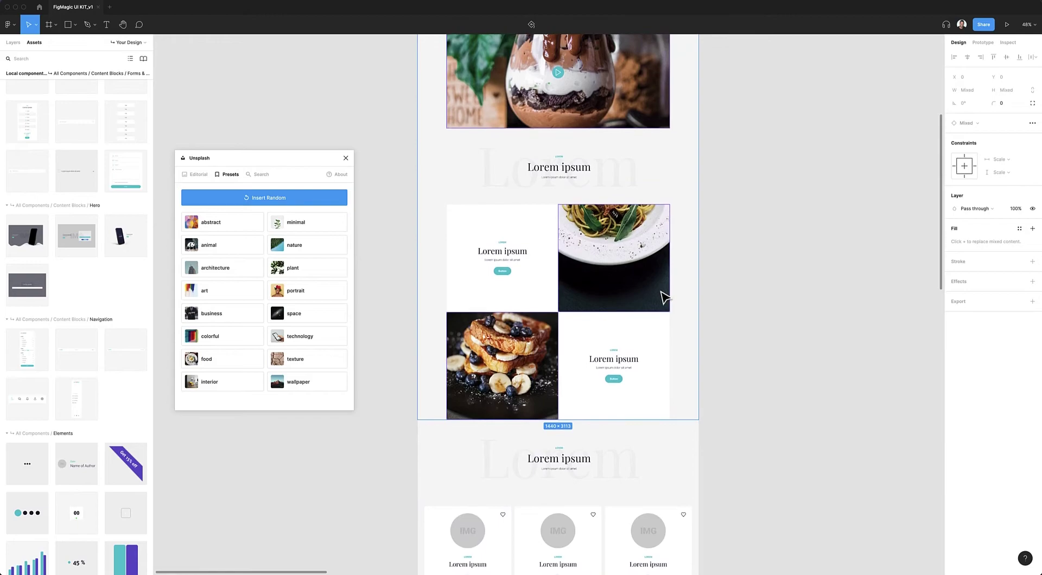
# Fill the round image placeholders of all six teasers with photos from Unsplash's portrait preset.
pyautogui.scroll(-2, 630, 314)
pyautogui.keyDown('super'); pyautogui.click(472, 304); pyautogui.keyUp('super')
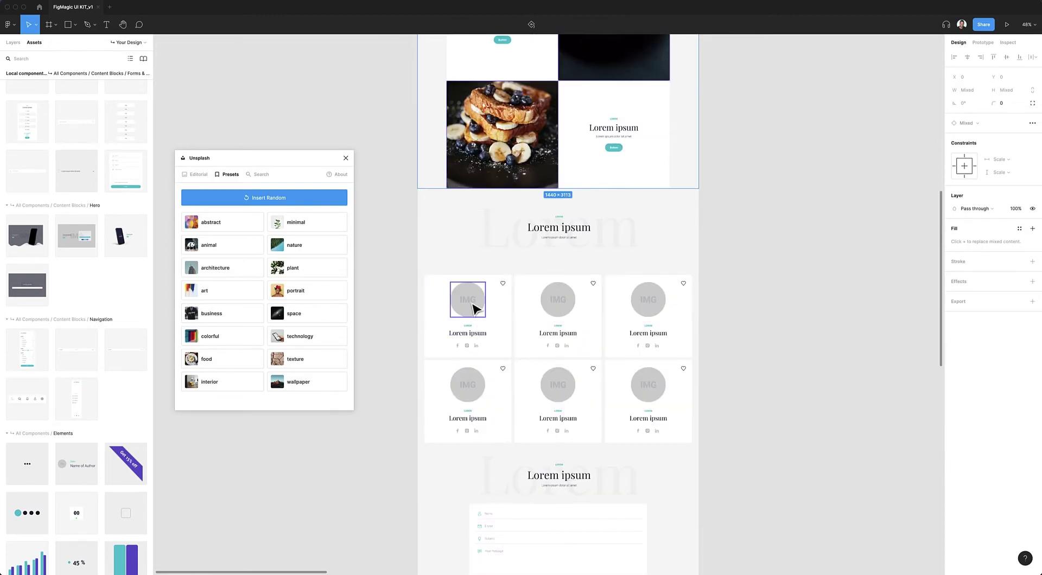
pyautogui.keyDown('shift'); pyautogui.keyDown('super'); pyautogui.click(554, 303); pyautogui.keyUp('super'); pyautogui.keyUp('shift')
pyautogui.keyDown('shift'); pyautogui.keyDown('super'); pyautogui.click(645, 306); pyautogui.keyUp('super'); pyautogui.keyUp('shift')
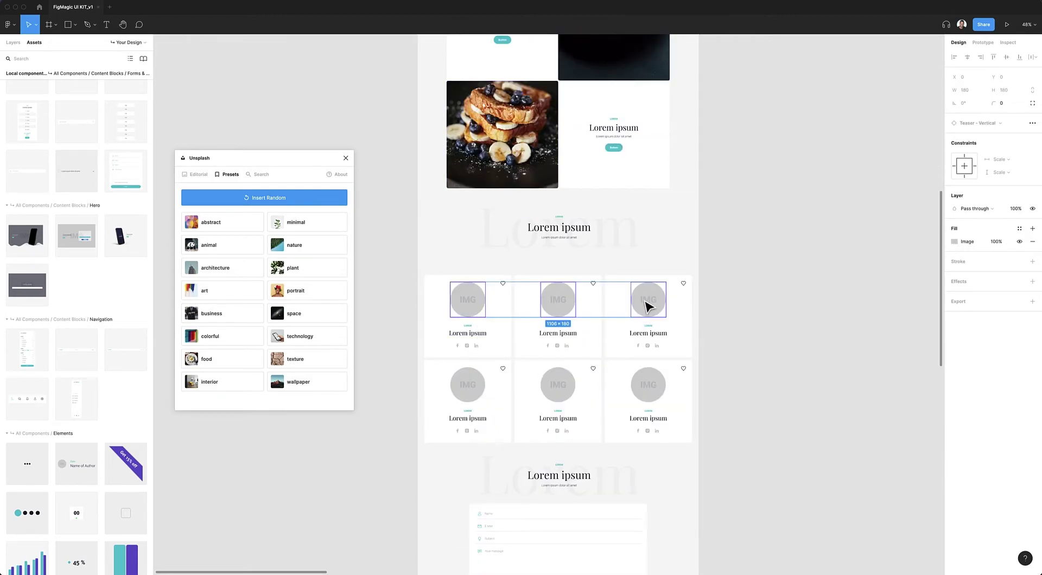
pyautogui.keyDown('shift'); pyautogui.keyDown('super'); pyautogui.click(649, 398); pyautogui.keyUp('super'); pyautogui.keyUp('shift')
pyautogui.keyDown('shift'); pyautogui.keyDown('super'); pyautogui.click(549, 387); pyautogui.keyUp('super'); pyautogui.keyUp('shift')
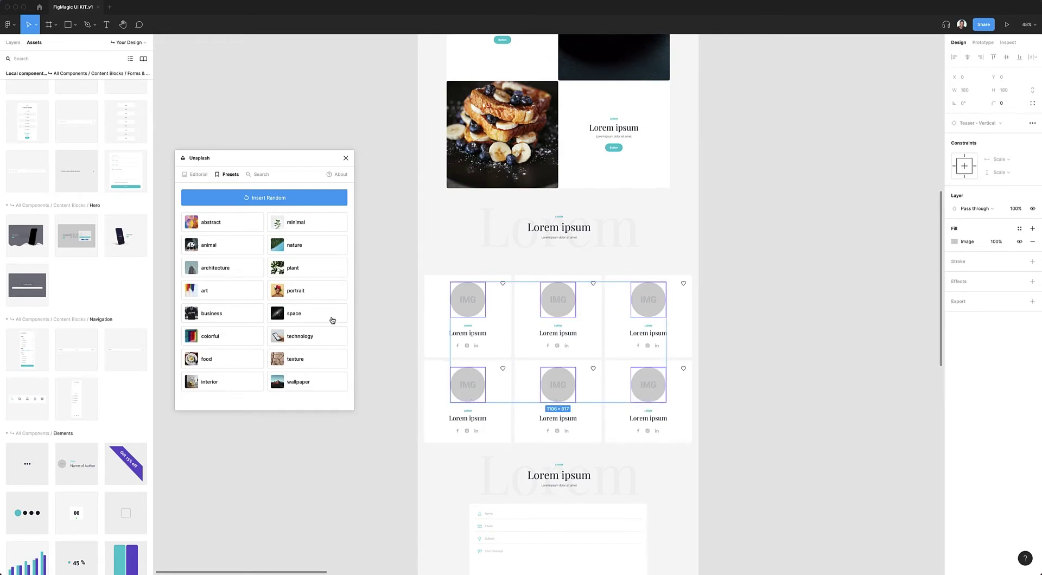
pyautogui.click(301, 290)
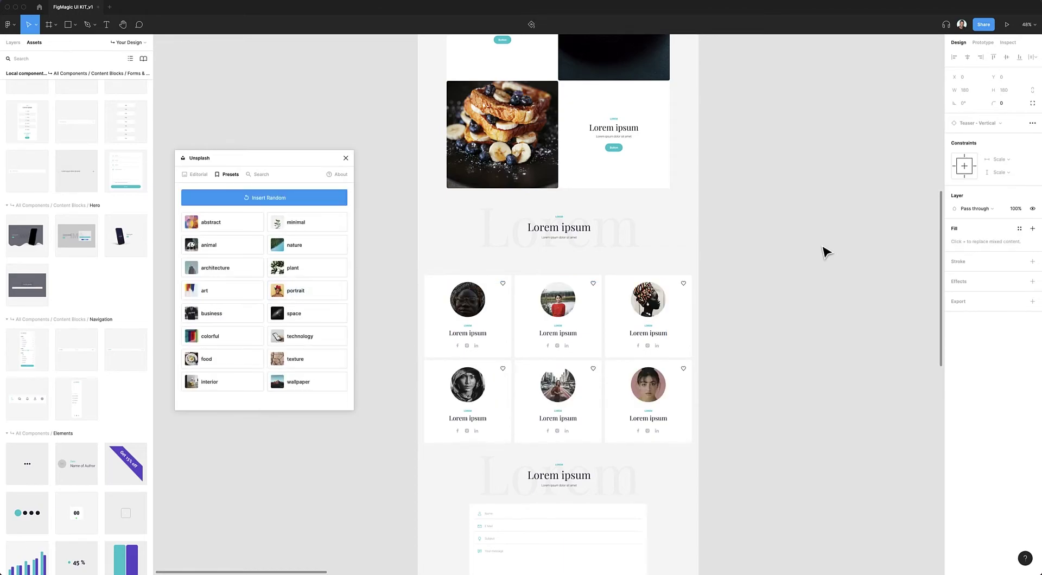
pyautogui.click(754, 269)
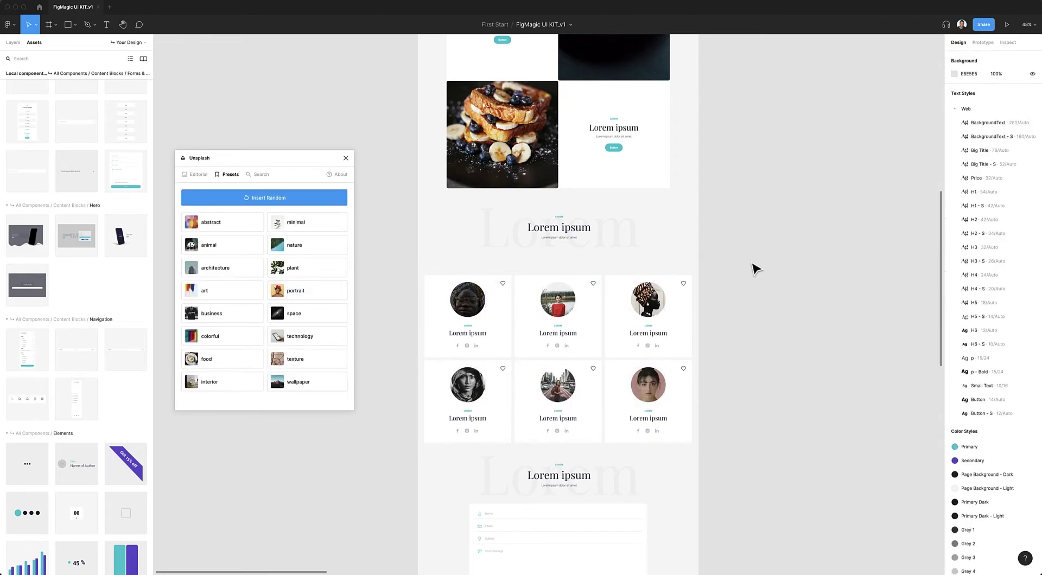
# Stretch the hero block's upper edge up to the top of the page so it extends behind the header.
pyautogui.keyDown('ctrl'); pyautogui.scroll(-5, 681, 256); pyautogui.keyUp('ctrl')
pyautogui.scroll(8, 682, 257)
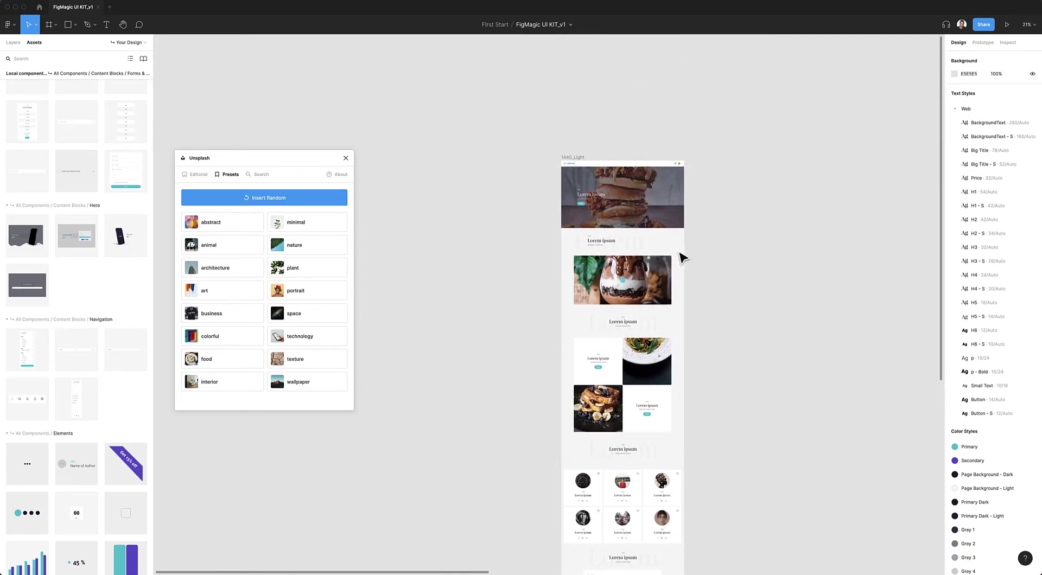
pyautogui.keyDown('ctrl'); pyautogui.scroll(6, 589, 177); pyautogui.keyUp('ctrl')
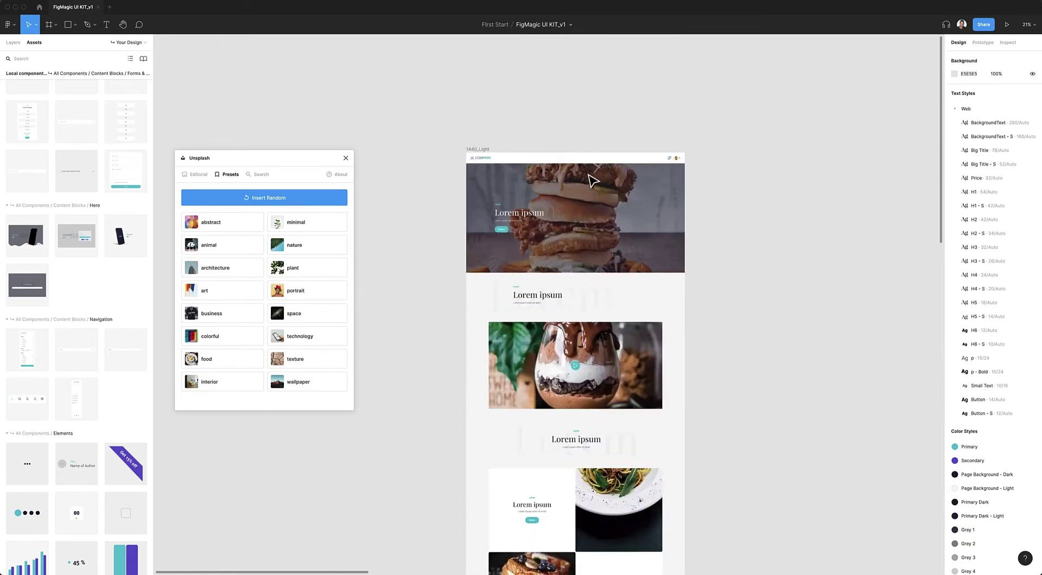
pyautogui.click(597, 157)
pyautogui.moveTo(595, 154); pyautogui.dragTo(594, 132)
# Turn on Transparency and DarkMode for the header component.
pyautogui.click(672, 149)
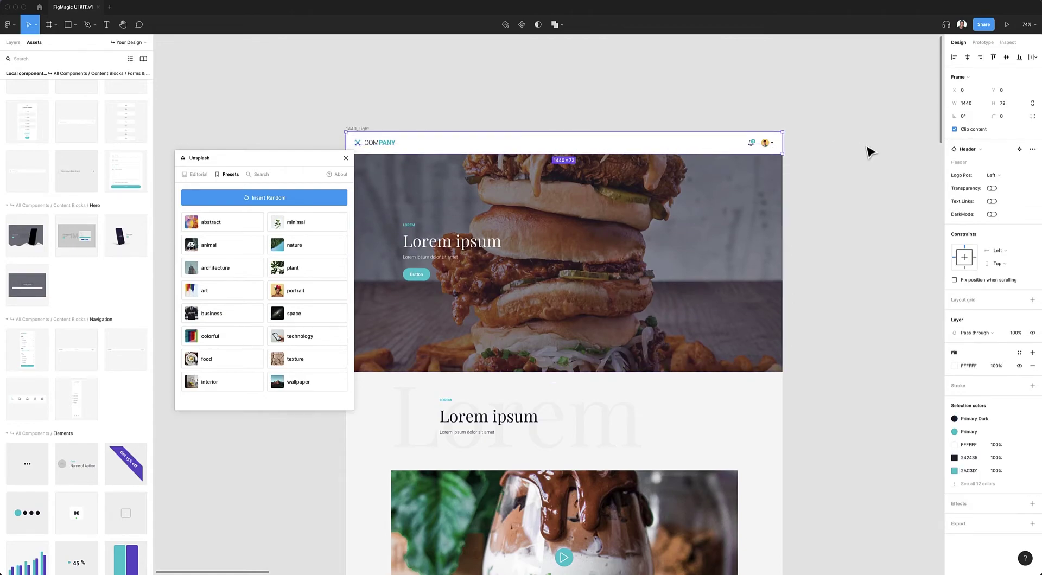
pyautogui.click(991, 189)
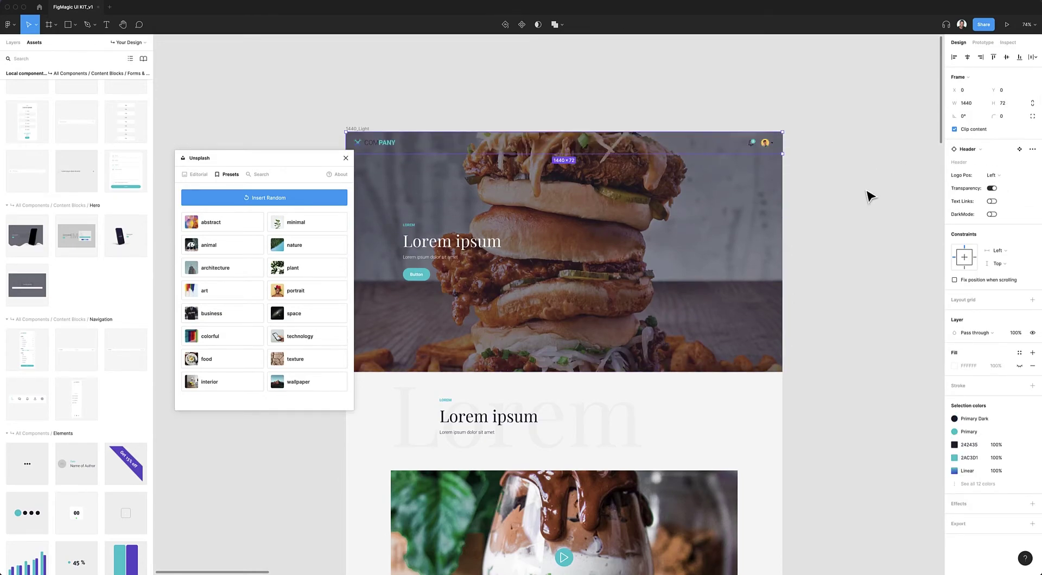
pyautogui.click(991, 215)
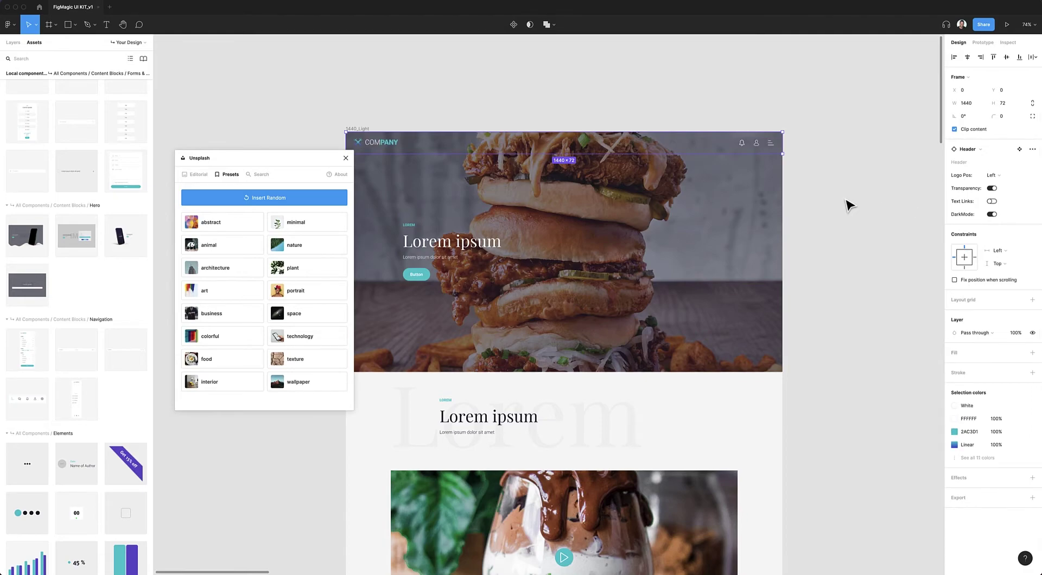
pyautogui.click(912, 193)
# Add the Wave transition component along the hero's lower edge, at X 0, Y 695, about 1440 px wide and 97 px high.
pyautogui.hscroll(-3, 890, 187)
pyautogui.scroll(-1, 889, 187)
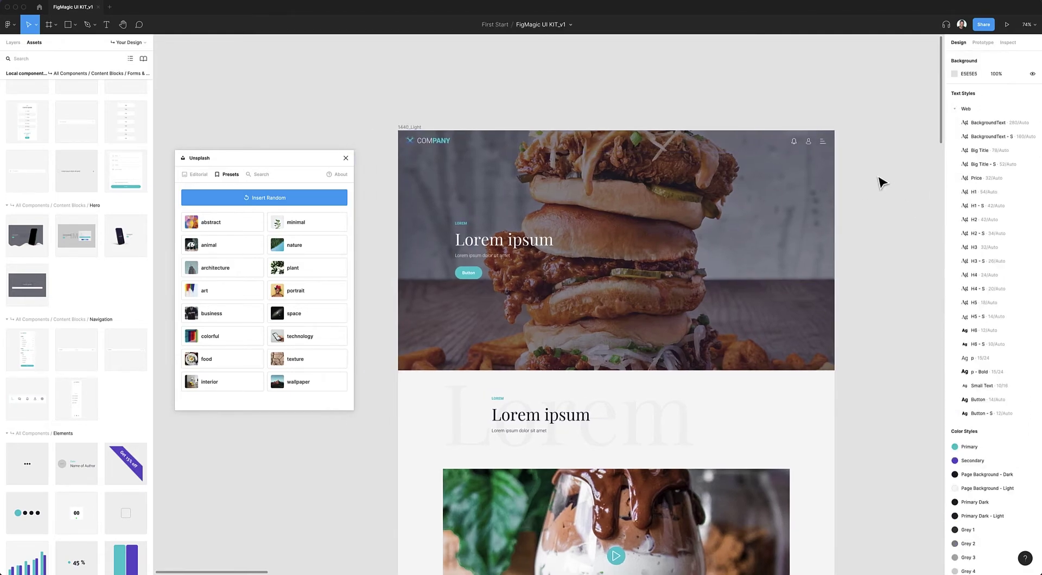
pyautogui.scroll(-2, 882, 182)
pyautogui.hscroll(2, 819, 195)
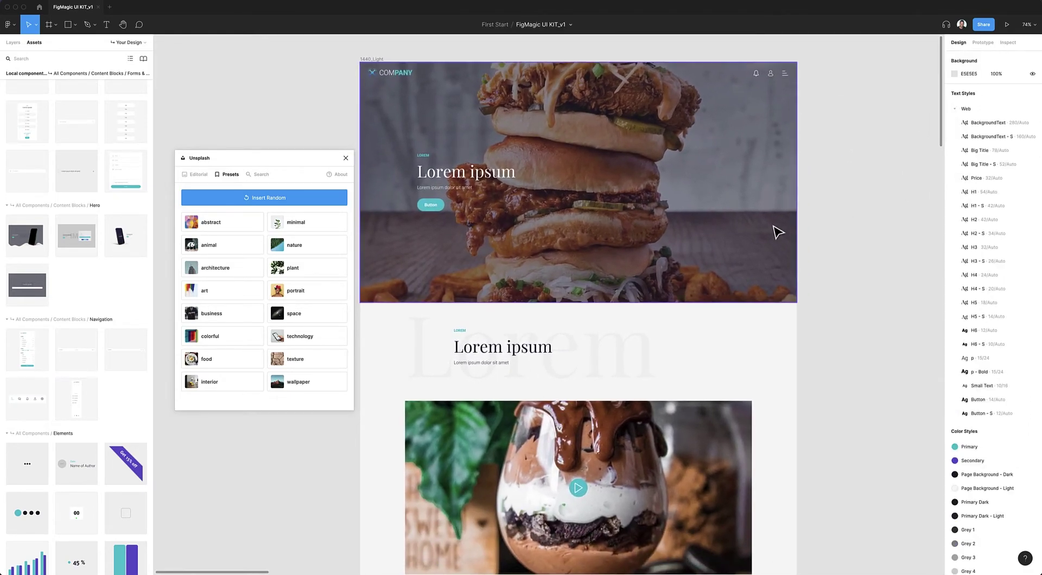
pyautogui.scroll(-3, 776, 232)
pyautogui.scroll(-5, 82, 290)
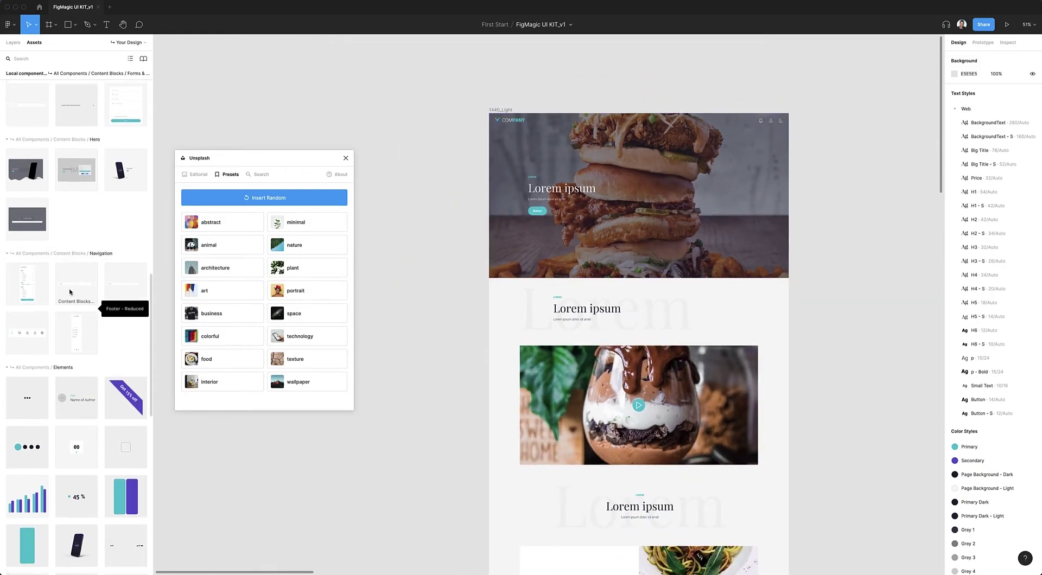
pyautogui.scroll(-12, 75, 290)
pyautogui.moveTo(59, 374); pyautogui.dragTo(681, 262)
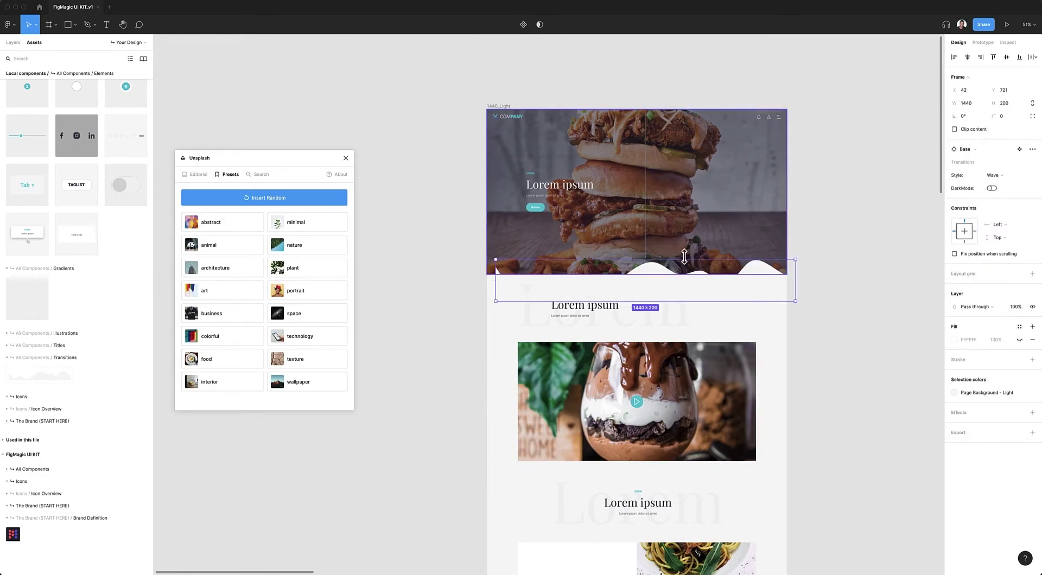
pyautogui.moveTo(753, 245); pyautogui.dragTo(713, 253)
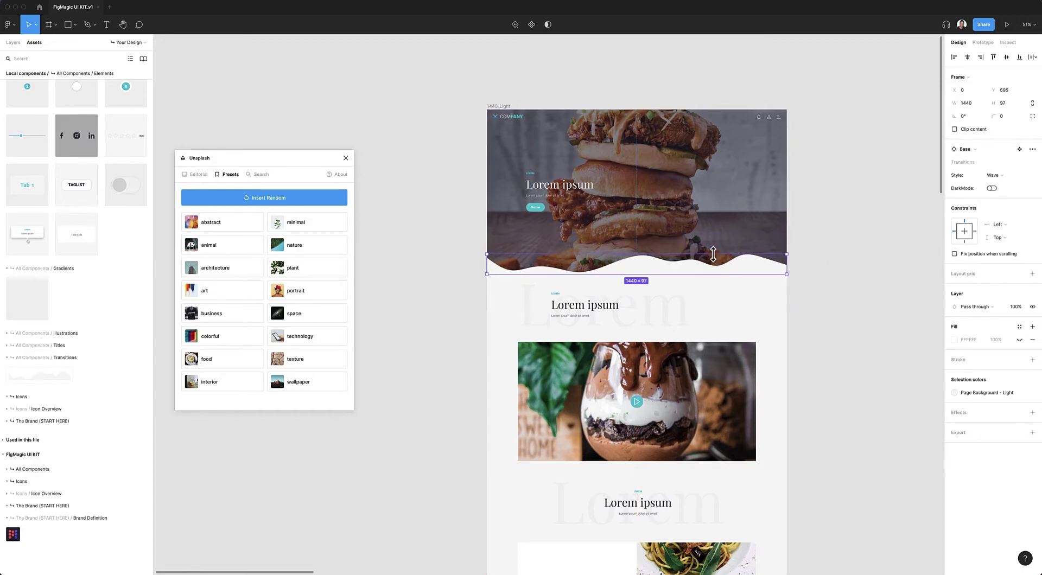
# Try the Screwed and Gradient styles on the transition component along the hero's lower edge.
pyautogui.click(992, 175)
pyautogui.click(974, 197)
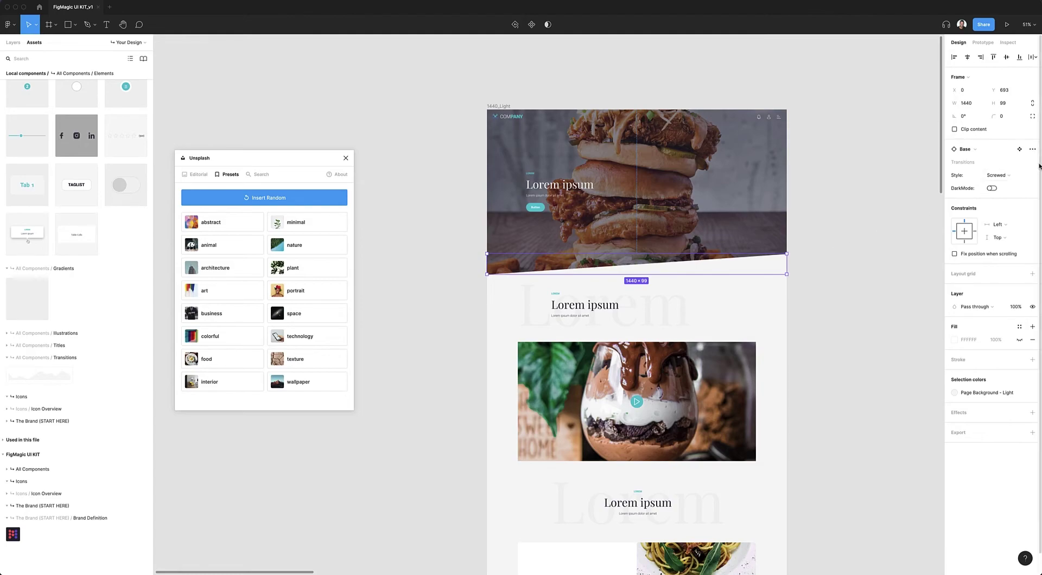
pyautogui.click(997, 175)
pyautogui.click(999, 186)
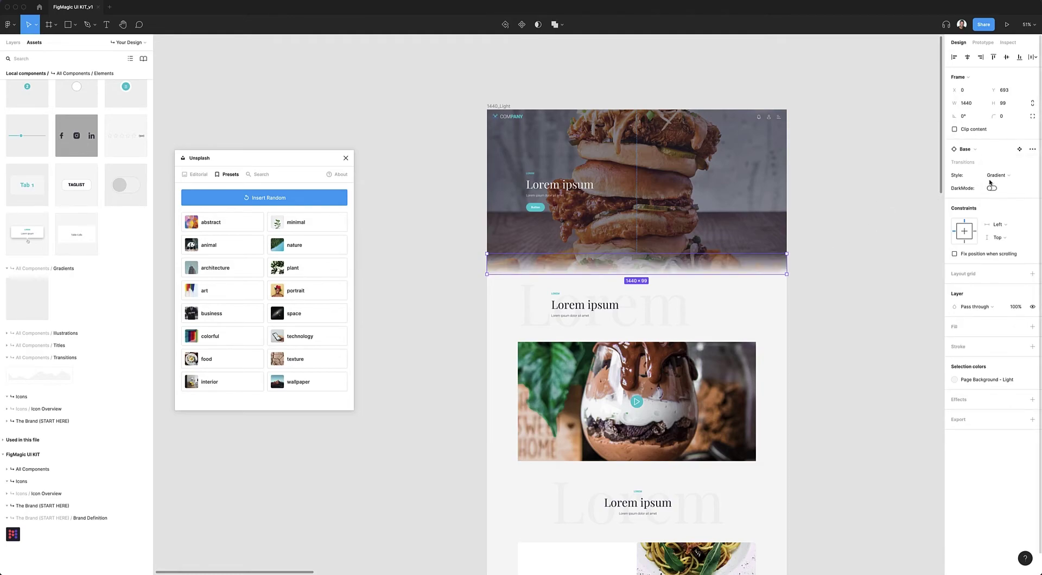
# Stretch the hero's transition component upward to about 242 px high and set its style to Rounded.
pyautogui.moveTo(741, 253); pyautogui.dragTo(730, 224)
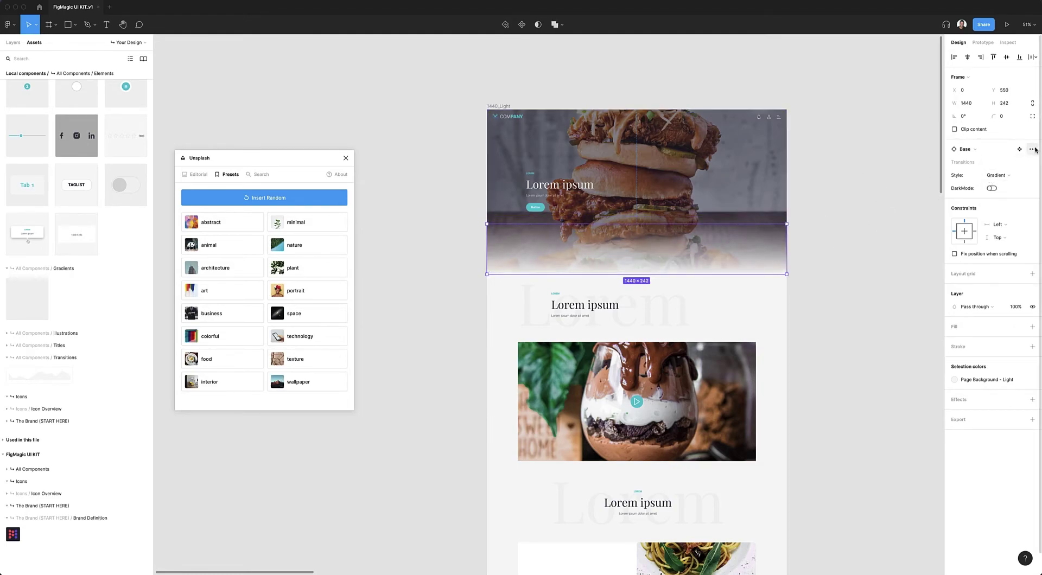
pyautogui.click(997, 175)
pyautogui.click(1000, 187)
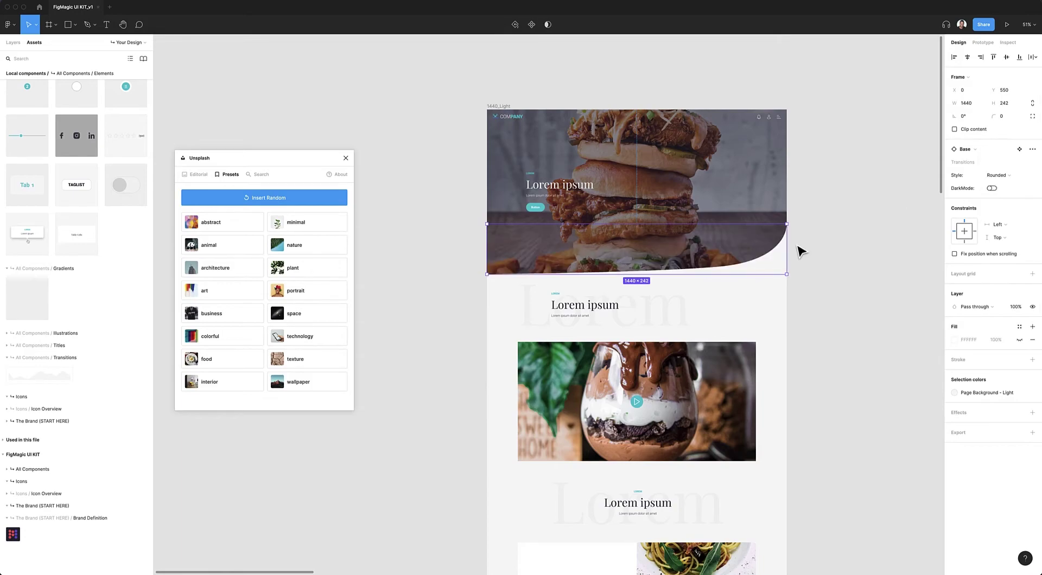
pyautogui.click(833, 247)
# Look over the whole light page layout, from the hero down to the teasers and footer.
pyautogui.scroll(-3, 833, 247)
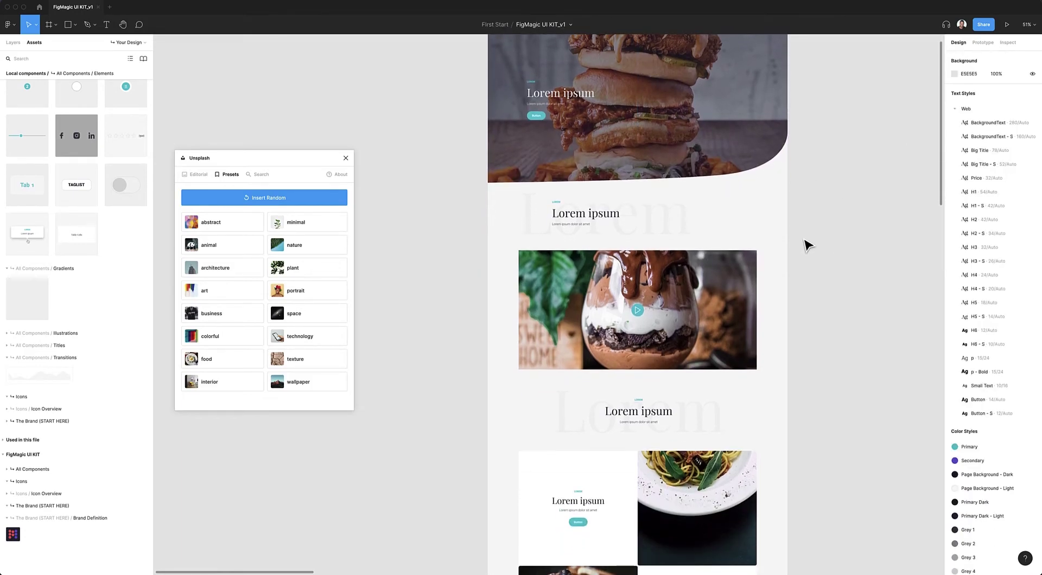
pyautogui.scroll(-5, 807, 246)
pyautogui.scroll(-3, 807, 245)
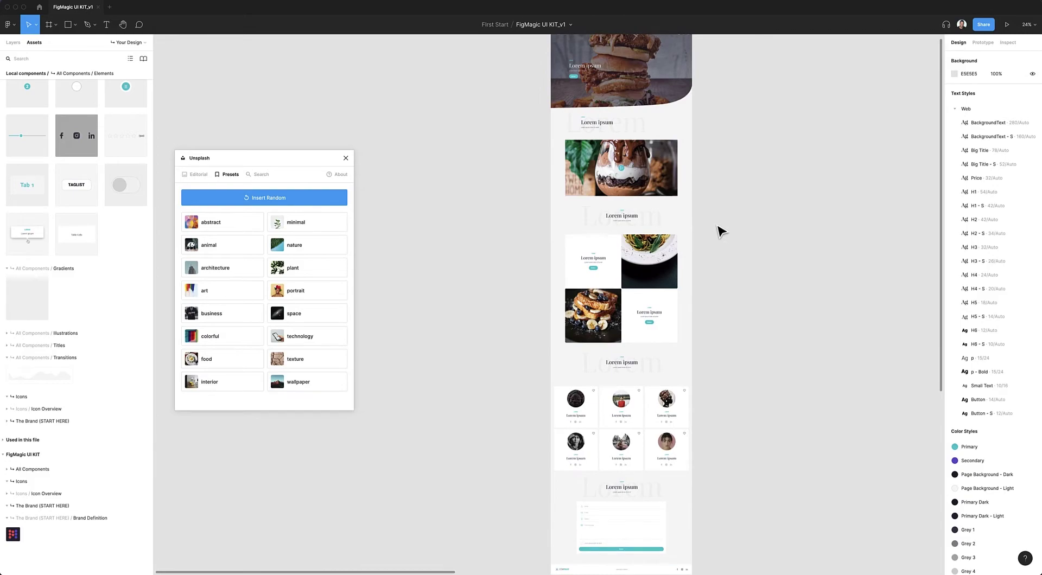
pyautogui.scroll(-2, 722, 232)
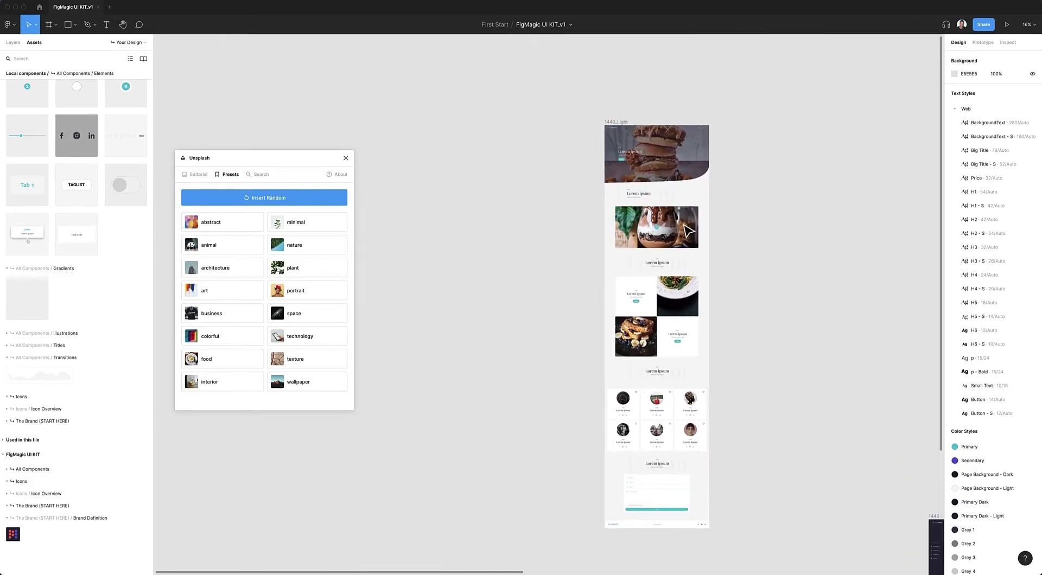
pyautogui.scroll(2, 688, 231)
pyautogui.scroll(5, 673, 185)
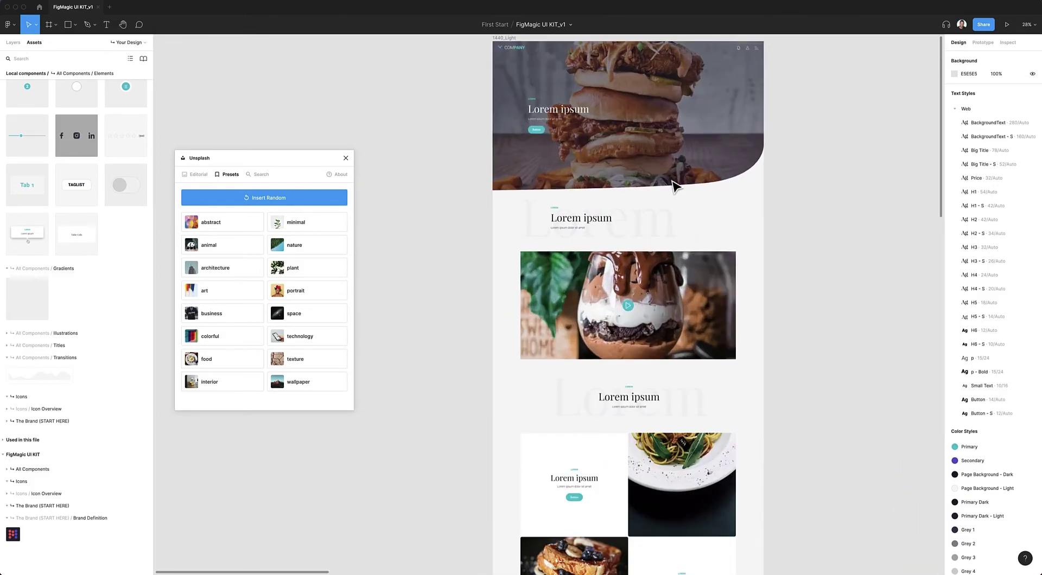
pyautogui.scroll(-3, 675, 185)
pyautogui.scroll(-1, 676, 186)
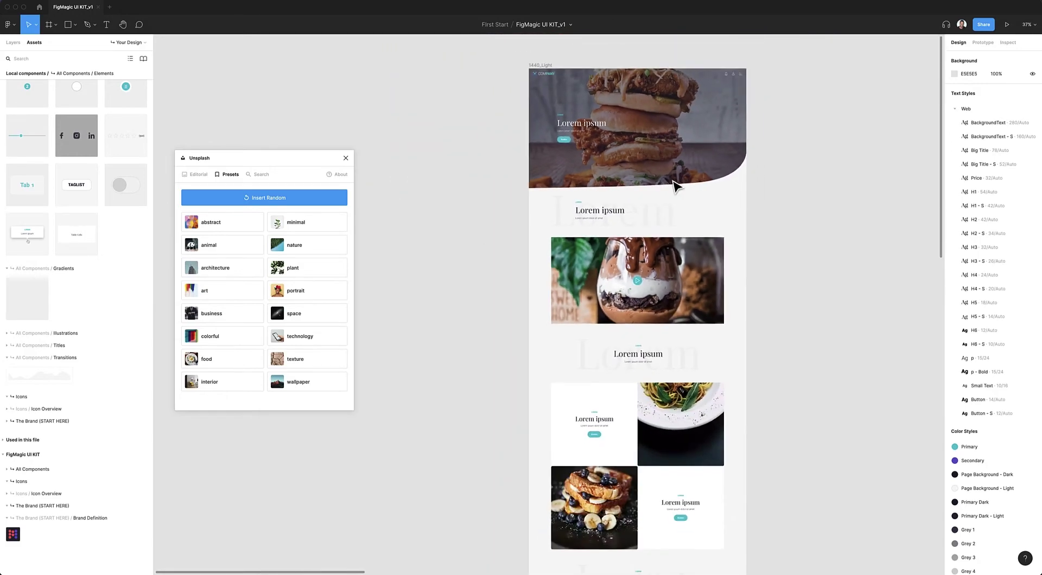
pyautogui.scroll(-5, 677, 190)
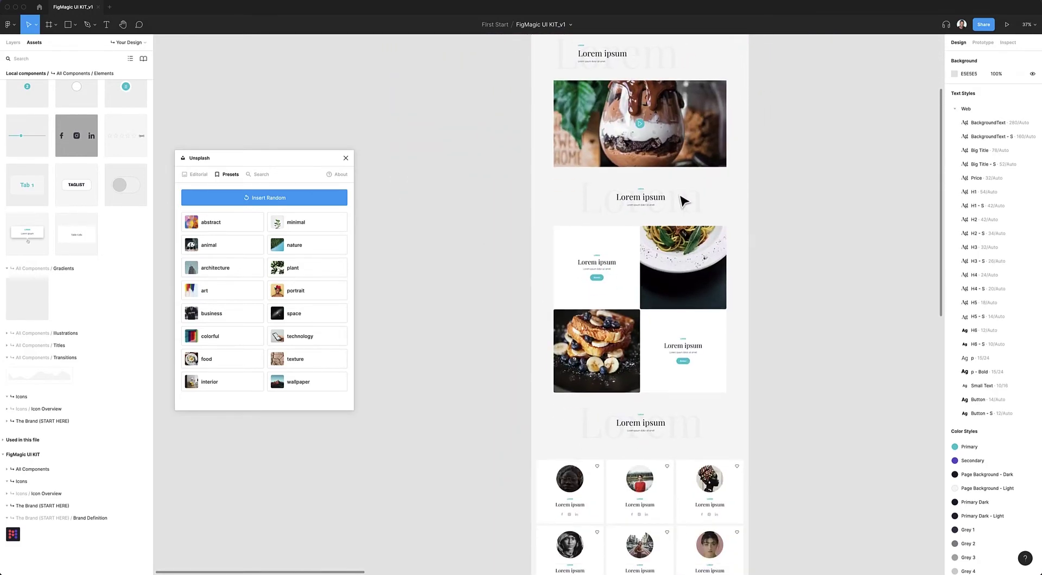
pyautogui.scroll(-1, 705, 168)
# Apply the Elevation effect style to the large dessert image with the play button.
pyautogui.click(709, 127)
pyautogui.scroll(-2, 709, 130)
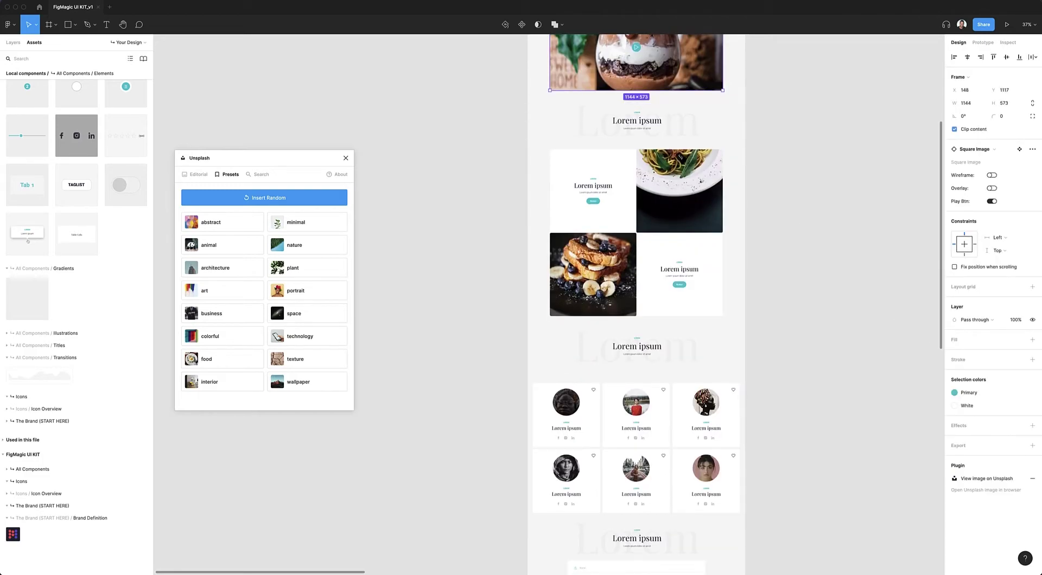
pyautogui.click(1018, 426)
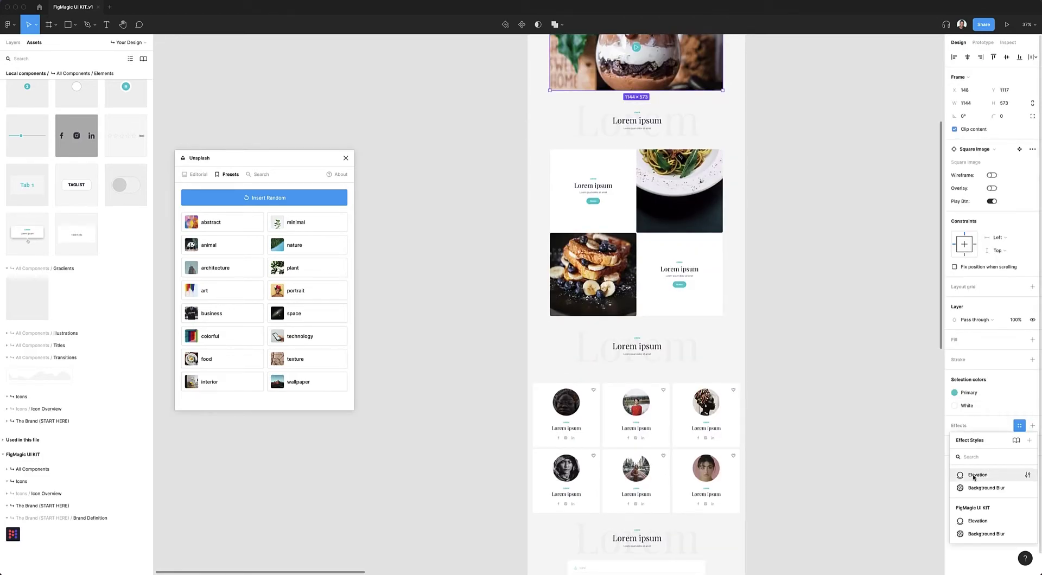
pyautogui.click(974, 475)
# Group the two image-and-text split blocks and apply the Elevation effect style to the group.
pyautogui.click(613, 217)
pyautogui.keyDown('shift'); pyautogui.click(649, 286); pyautogui.keyUp('shift')
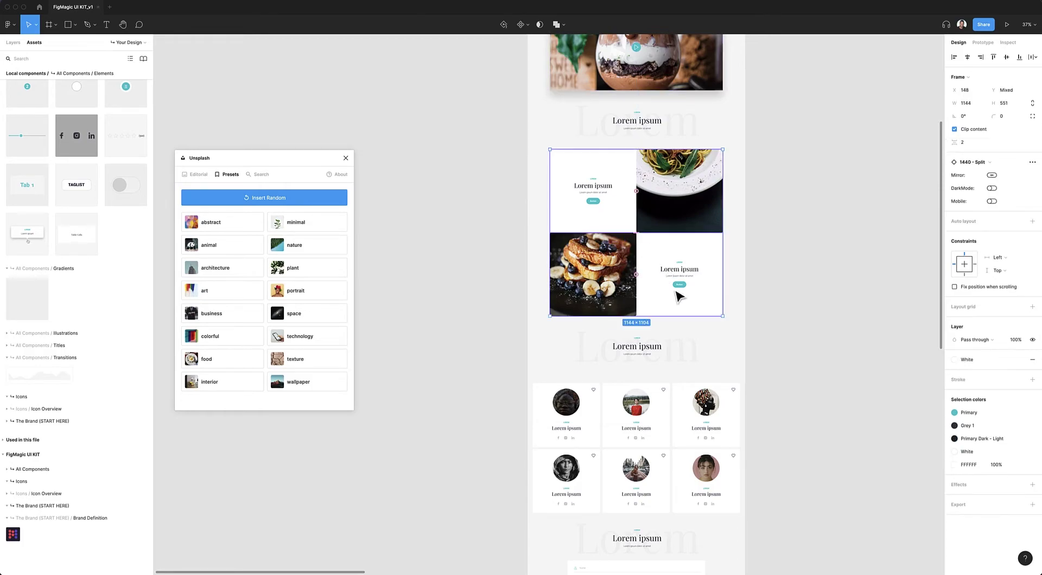
pyautogui.press('super+g')
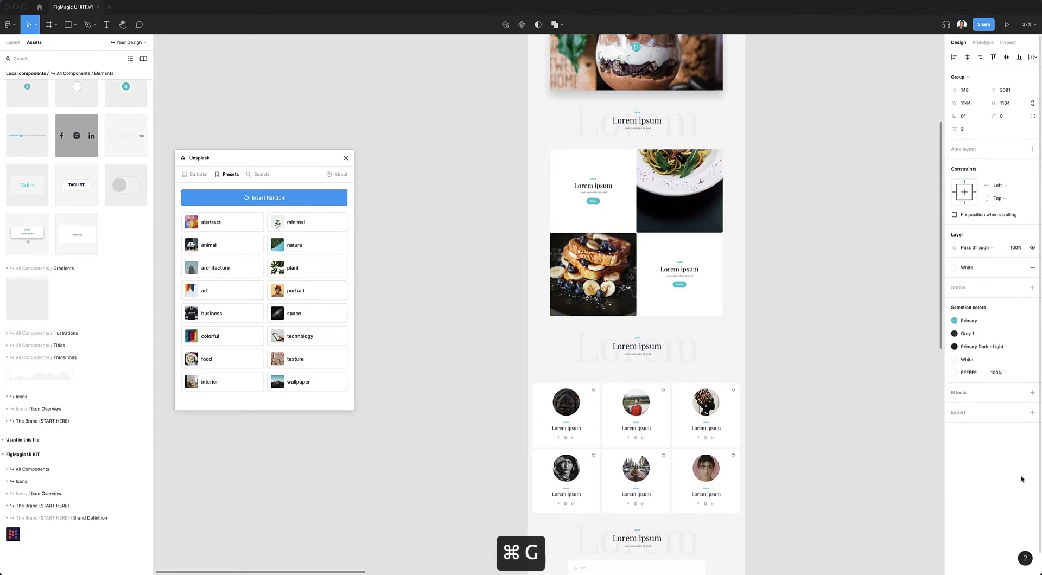
pyautogui.click(1020, 394)
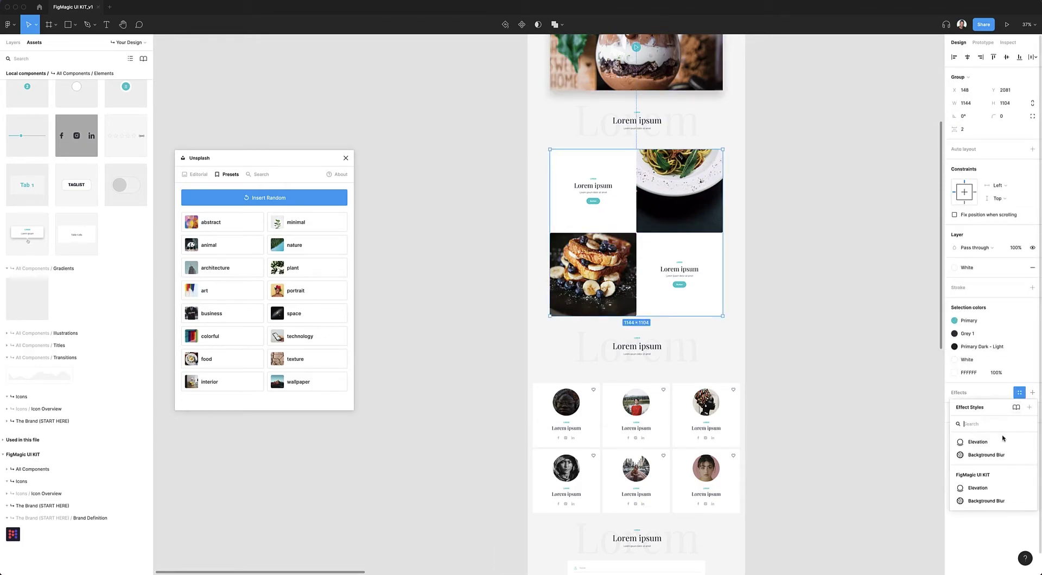
pyautogui.click(973, 454)
pyautogui.click(865, 426)
# Review the page at 100% zoom, from the header and hero down to the contact form.
pyautogui.scroll(10, 865, 427)
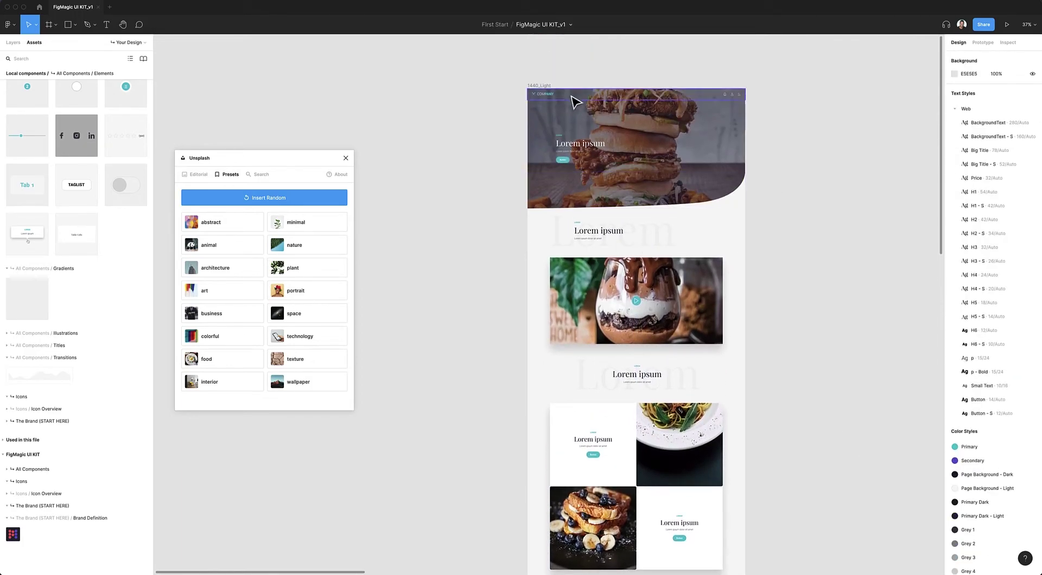
pyautogui.click(539, 87)
pyautogui.hotkey('shift', '0')
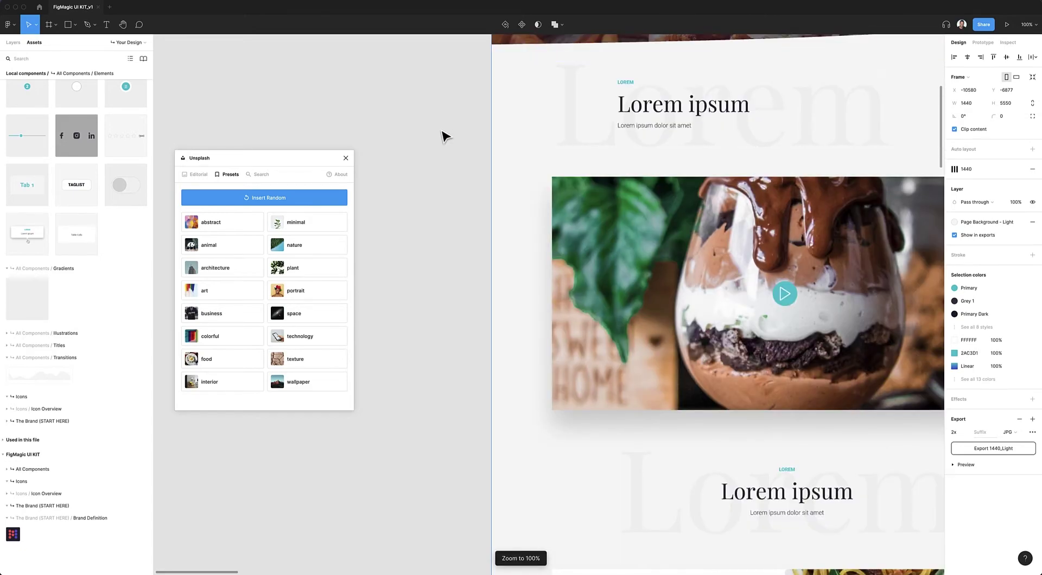
pyautogui.hscroll(-2, 443, 135)
pyautogui.press('Escape')
pyautogui.hscroll(10, 611, 187)
pyautogui.scroll(8, 610, 187)
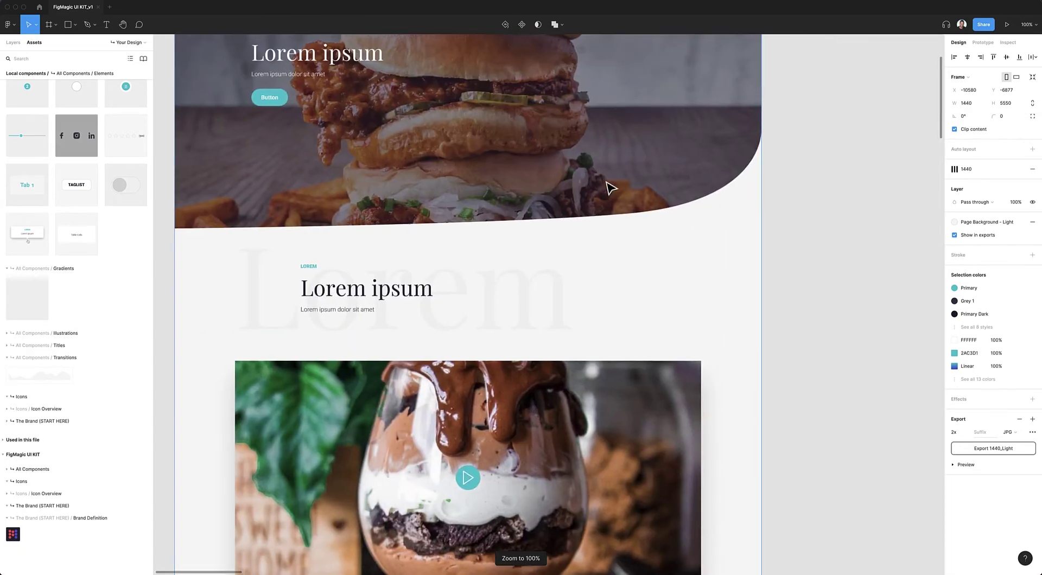
pyautogui.scroll(1, 606, 188)
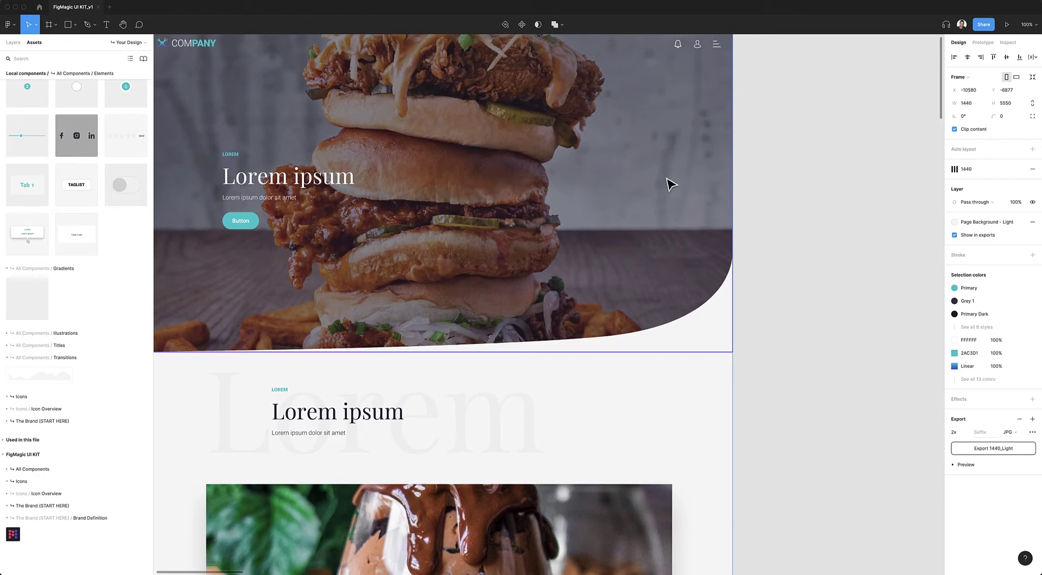
pyautogui.click(775, 170)
pyautogui.hscroll(-5, 678, 179)
pyautogui.scroll(1, 611, 183)
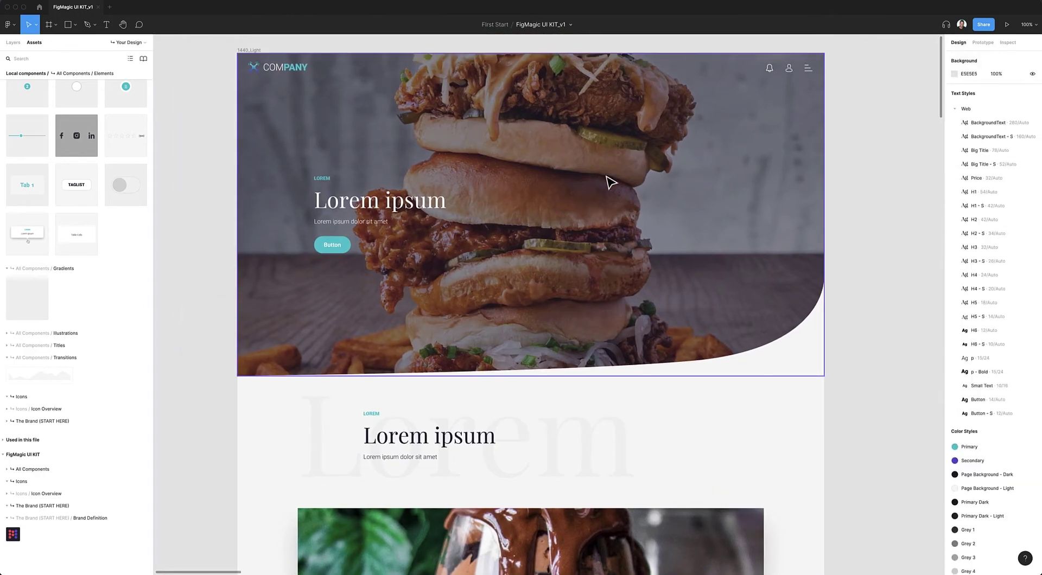
pyautogui.hscroll(-6, 609, 179)
pyautogui.scroll(3, 609, 179)
pyautogui.scroll(-2, 709, 140)
pyautogui.hscroll(2, 708, 141)
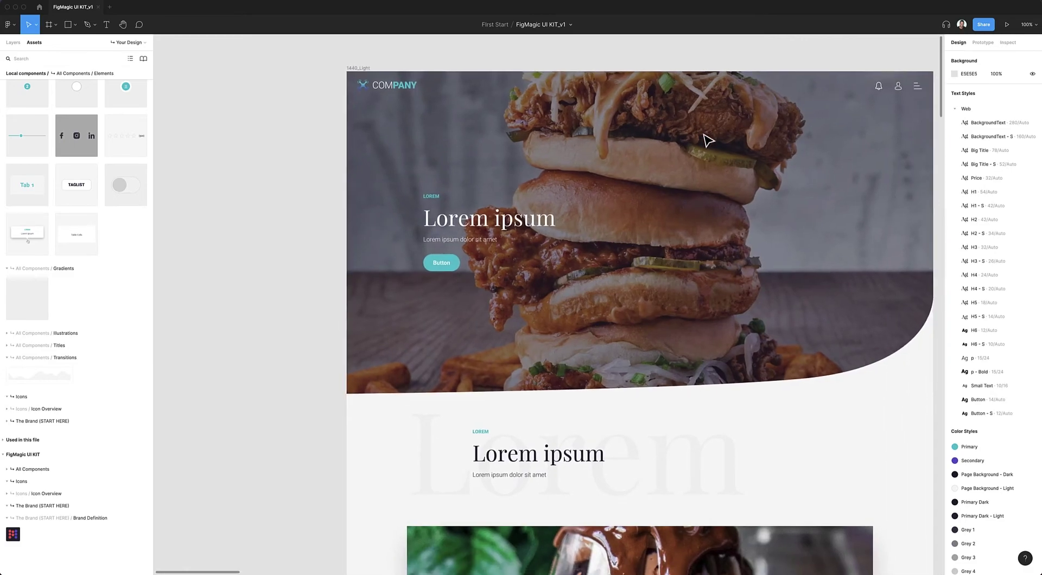
pyautogui.hscroll(4, 707, 139)
pyautogui.scroll(-10, 705, 139)
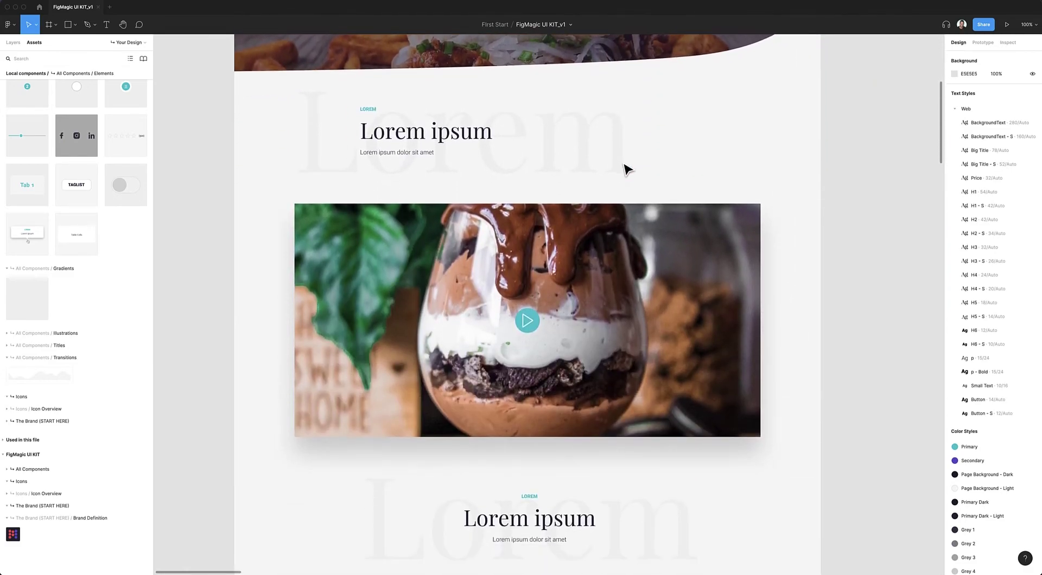
pyautogui.scroll(-20, 626, 170)
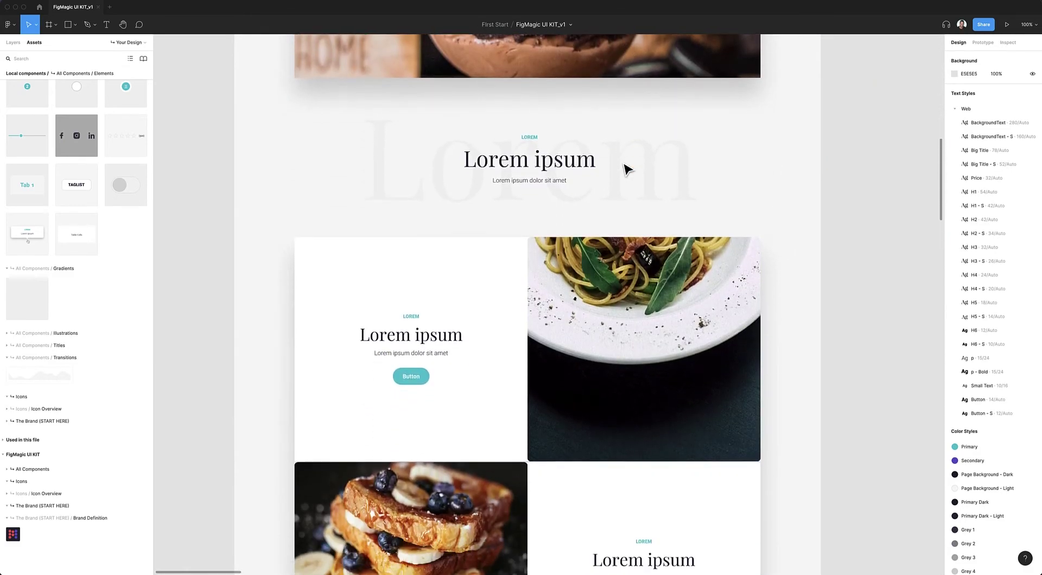
pyautogui.scroll(-18, 628, 170)
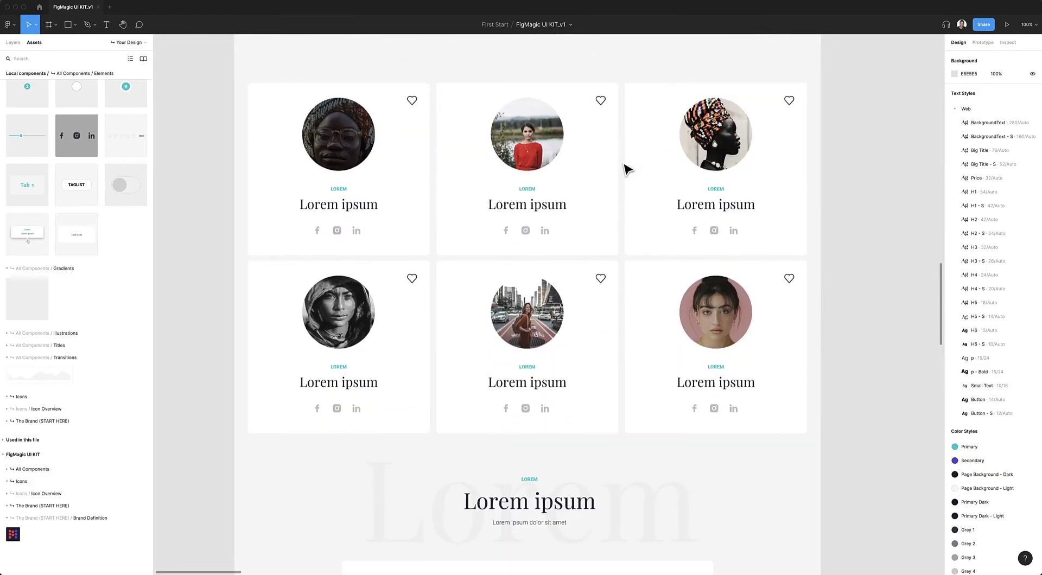
pyautogui.scroll(-10, 628, 169)
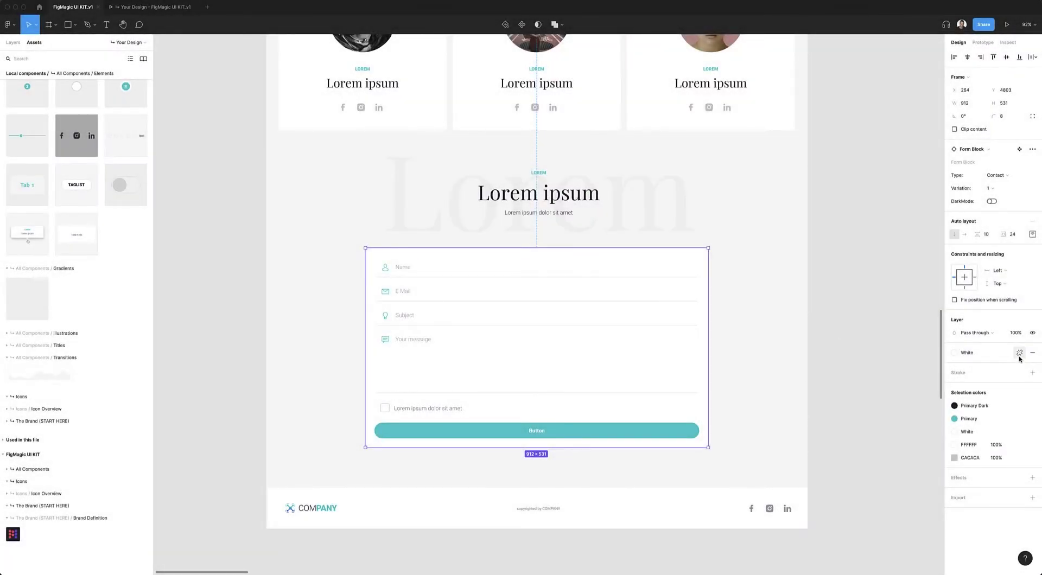
# Apply the Elevation effect style to the contact form block.
pyautogui.click(1018, 478)
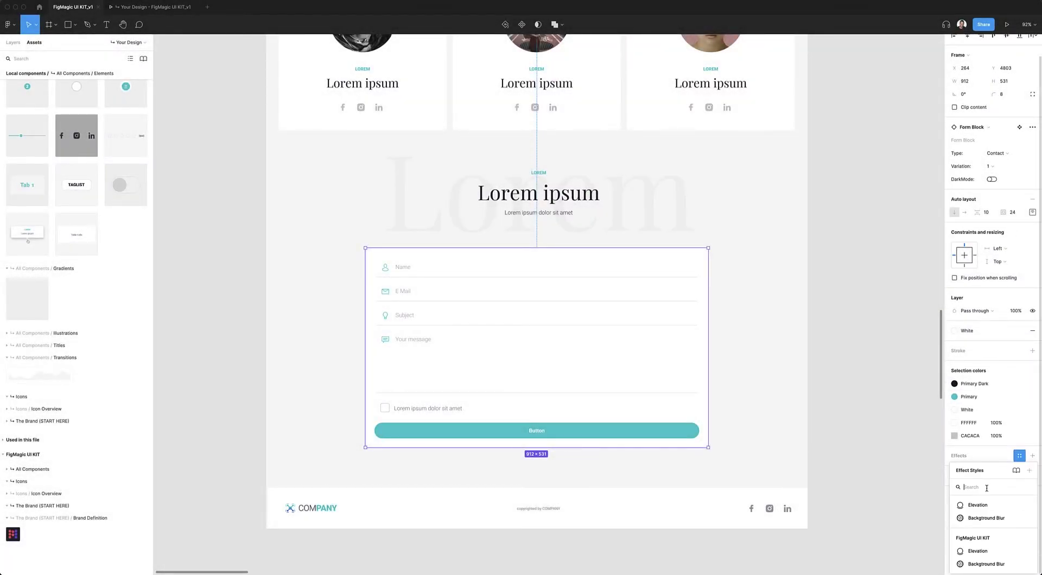
pyautogui.click(974, 504)
pyautogui.click(832, 401)
# Duplicate the finished 1440_Light page frame and place the copy to the left of the original, aligned at the same height.
pyautogui.scroll(-5, 686, 356)
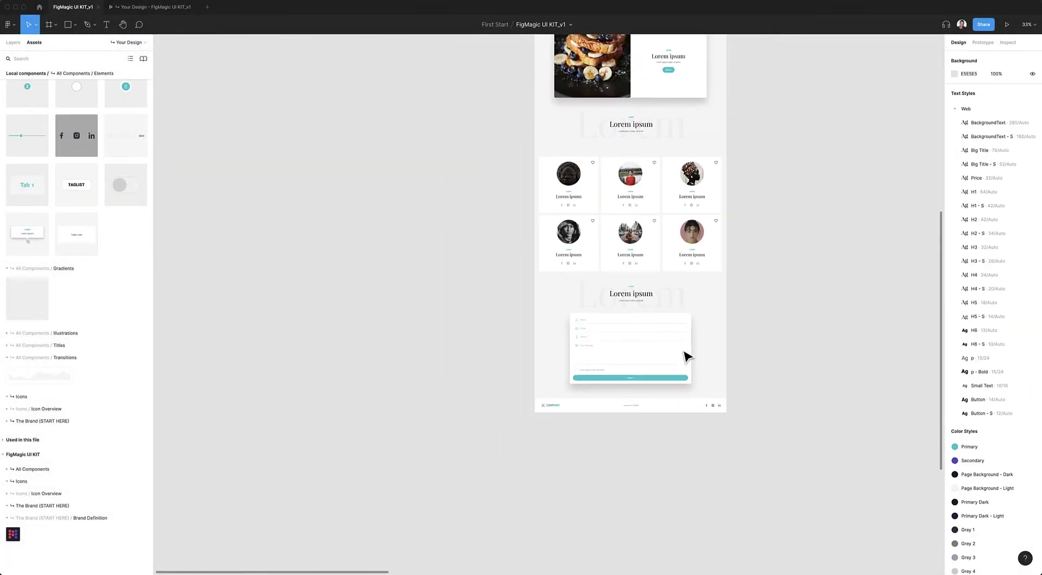
pyautogui.scroll(5, 687, 356)
pyautogui.scroll(-3, 685, 356)
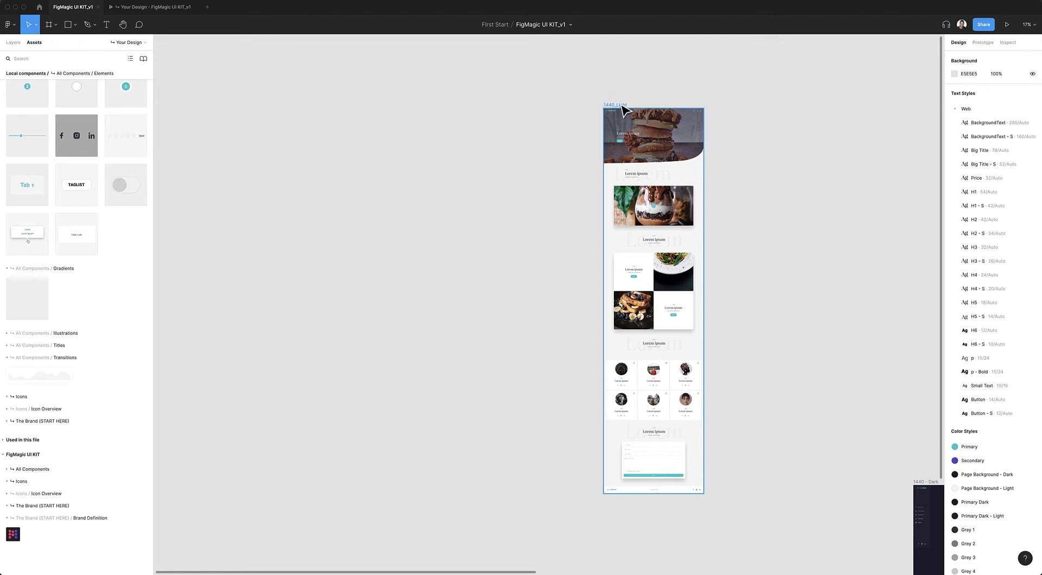
pyautogui.moveTo(614, 106); pyautogui.dragTo(510, 107)
pyautogui.click(496, 115)
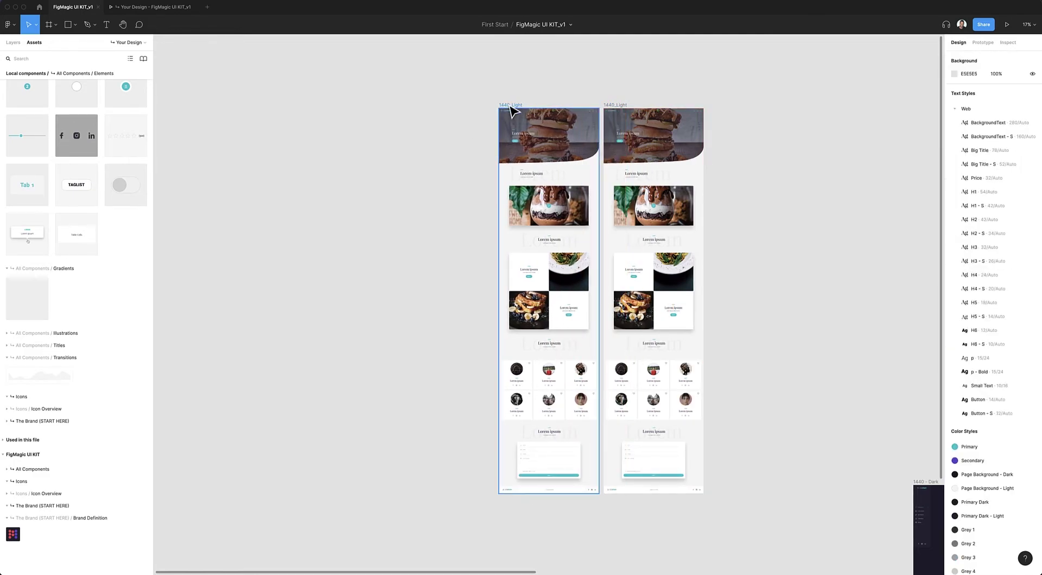
# Change the copied page frame's fill to the Page Background - Dark color style.
pyautogui.click(509, 106)
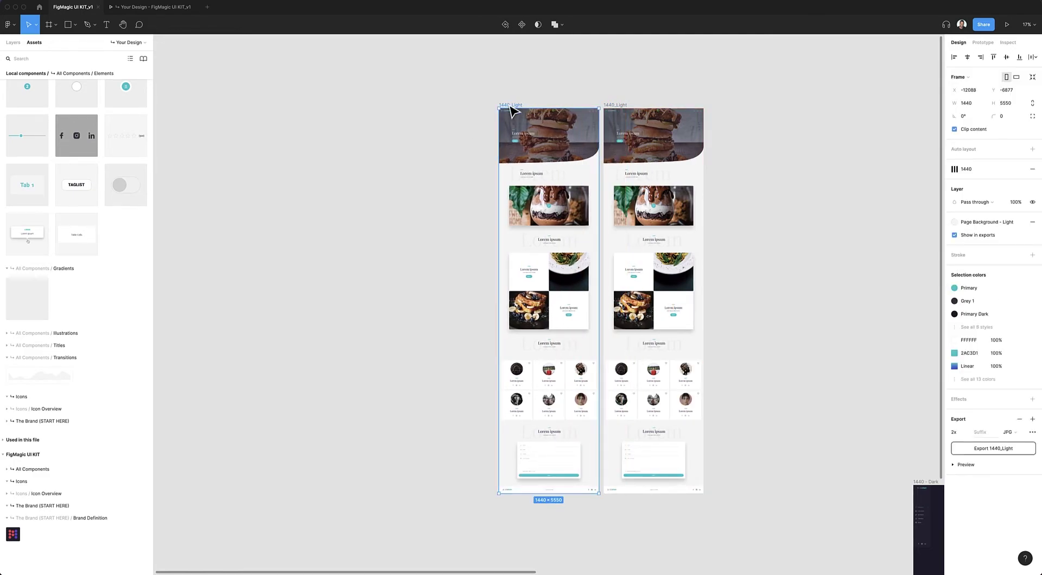
pyautogui.click(962, 226)
pyautogui.click(977, 300)
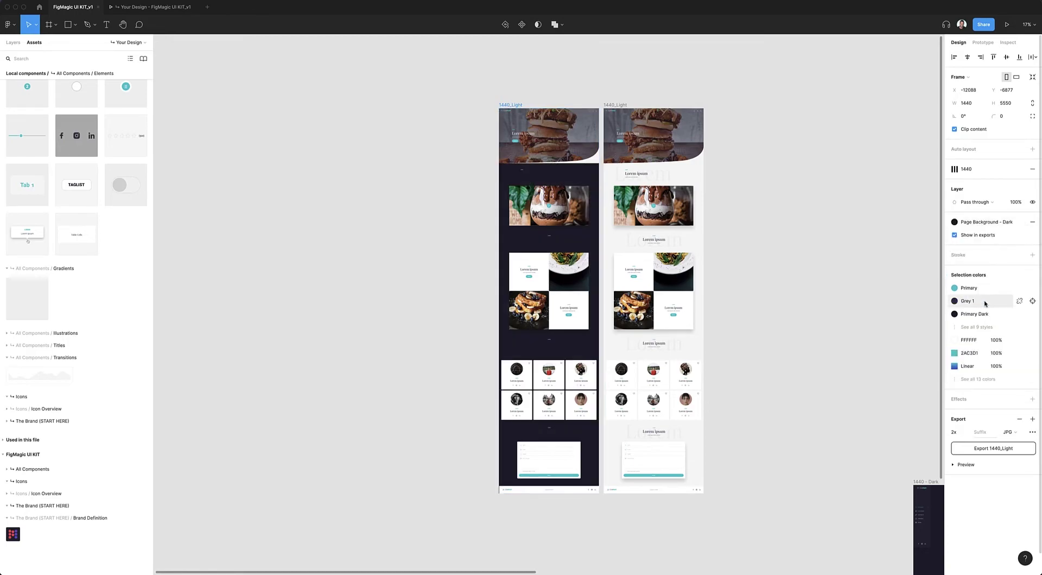
pyautogui.click(814, 263)
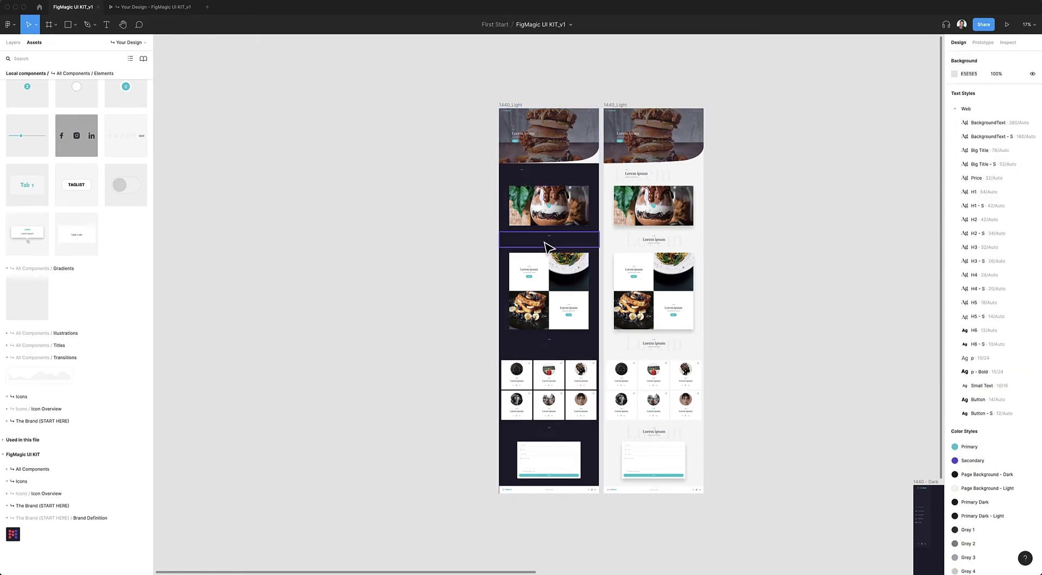
# Turn on DarkMode for the three upper section headlines of the dark page copy.
pyautogui.click(548, 240)
pyautogui.keyDown('shift'); pyautogui.click(561, 175); pyautogui.keyUp('shift')
pyautogui.keyDown('shift'); pyautogui.click(559, 343); pyautogui.keyUp('shift')
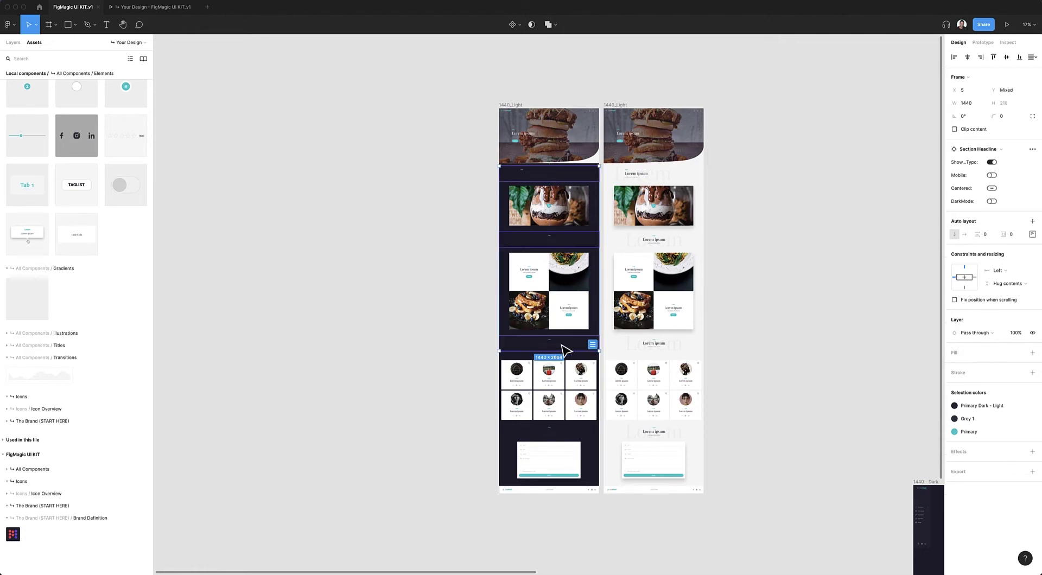
pyautogui.click(991, 201)
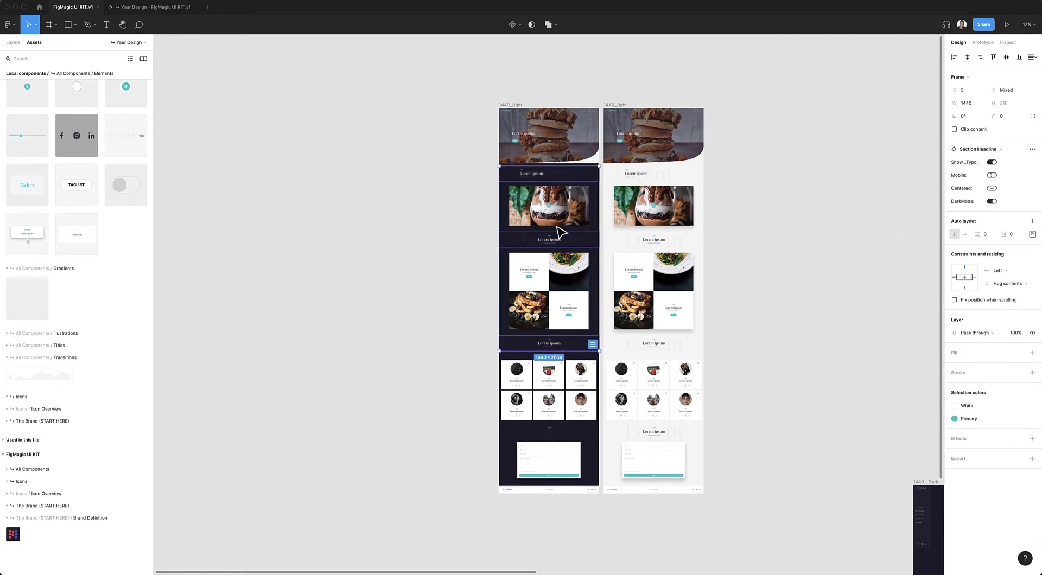
# Turn on DarkMode for the two split image-text blocks and the six vertical teaser cards of the dark page copy.
pyautogui.click(551, 289)
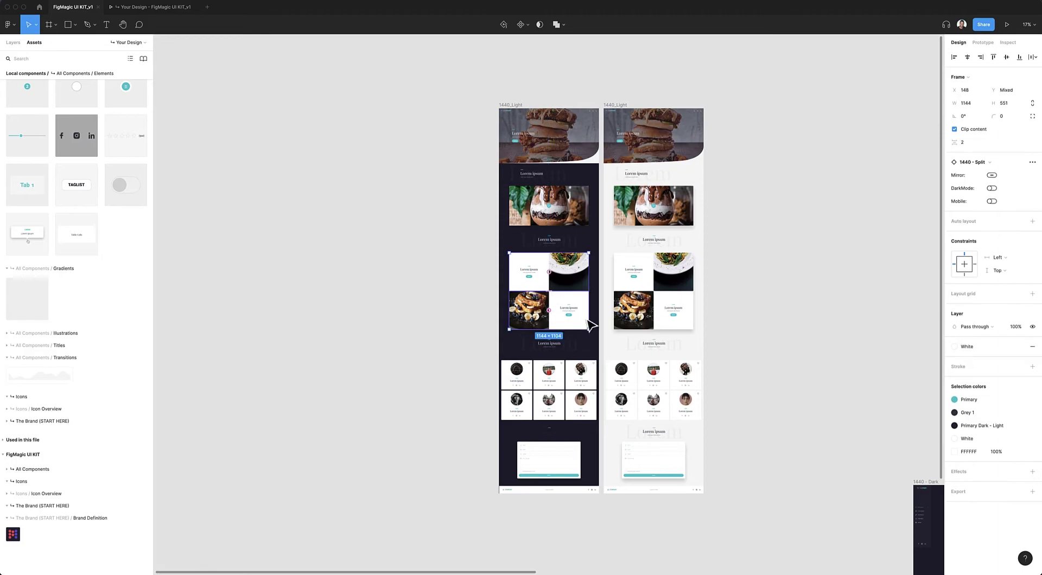
pyautogui.click(991, 188)
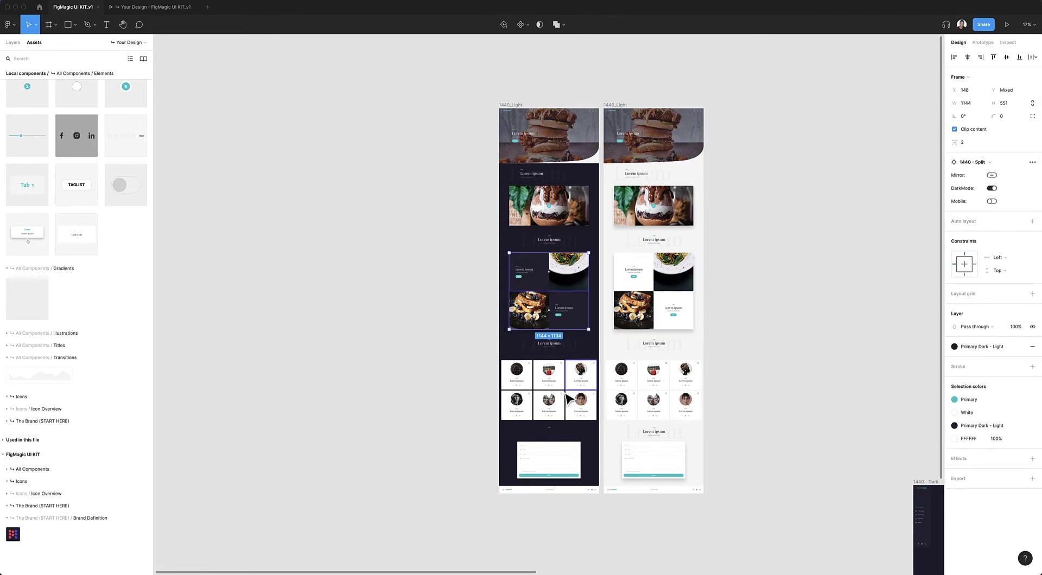
pyautogui.click(523, 382)
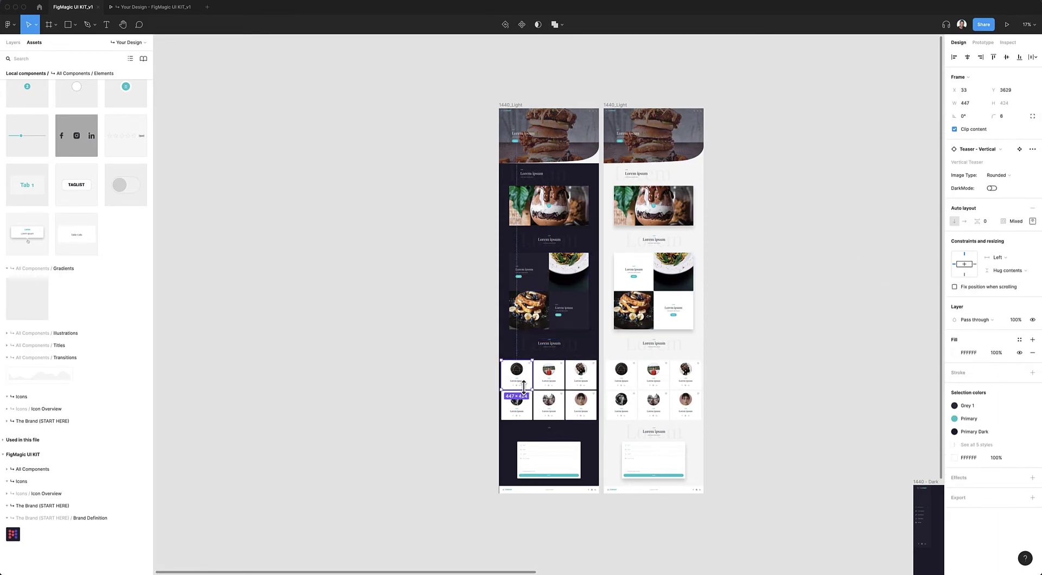
pyautogui.keyDown('shift'); pyautogui.click(580, 379); pyautogui.keyUp('shift')
pyautogui.keyDown('shift'); pyautogui.click(549, 380); pyautogui.keyUp('shift')
pyautogui.keyDown('shift'); pyautogui.click(516, 404); pyautogui.keyUp('shift')
pyautogui.keyDown('shift'); pyautogui.click(581, 404); pyautogui.keyUp('shift')
pyautogui.keyDown('shift'); pyautogui.click(556, 409); pyautogui.keyUp('shift')
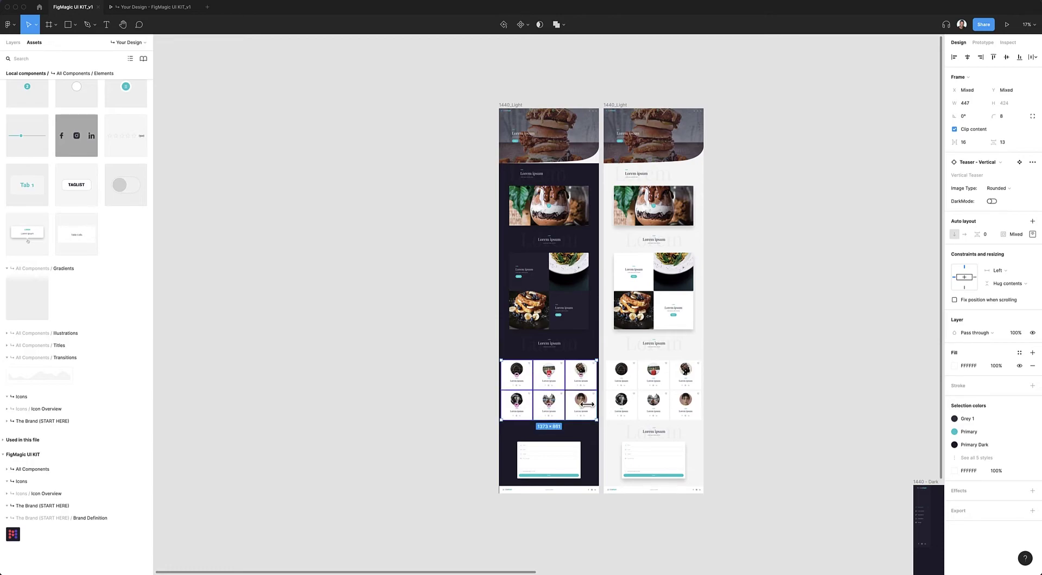
pyautogui.click(991, 202)
# Turn on DarkMode for the contact form block and the section headline above it in the dark page copy.
pyautogui.click(577, 466)
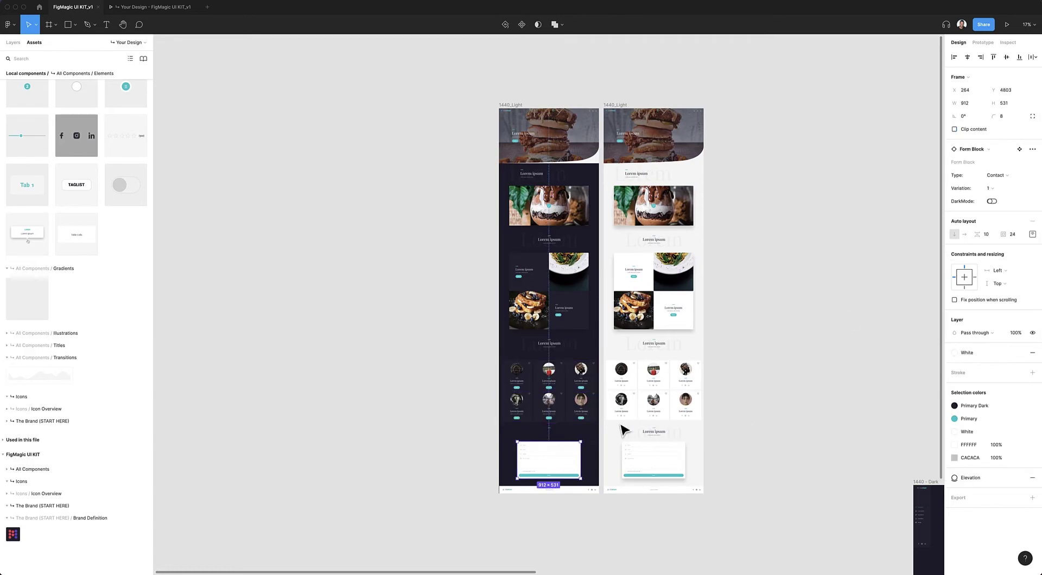
pyautogui.click(992, 202)
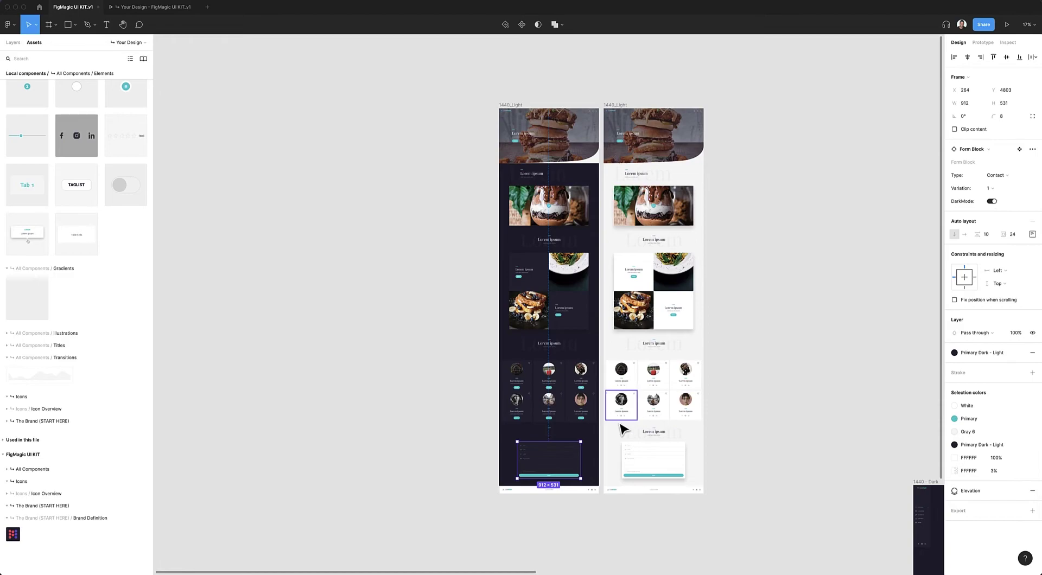
pyautogui.click(572, 432)
pyautogui.click(992, 215)
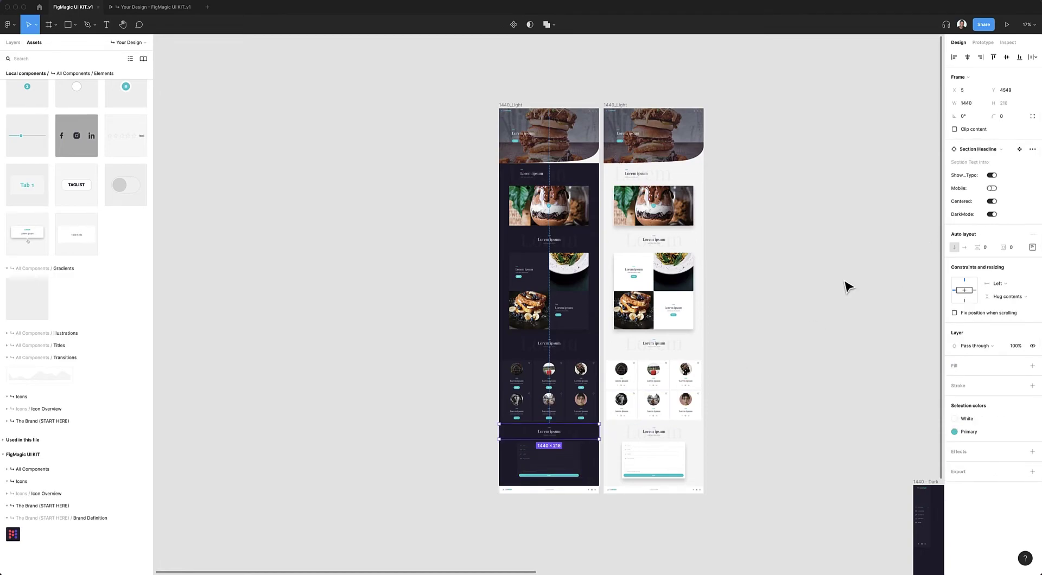
pyautogui.click(844, 286)
# Turn on DarkMode for the rounded transition at the lower edge of the dark page's hero image.
pyautogui.scroll(-2, 576, 288)
pyautogui.scroll(4, 576, 288)
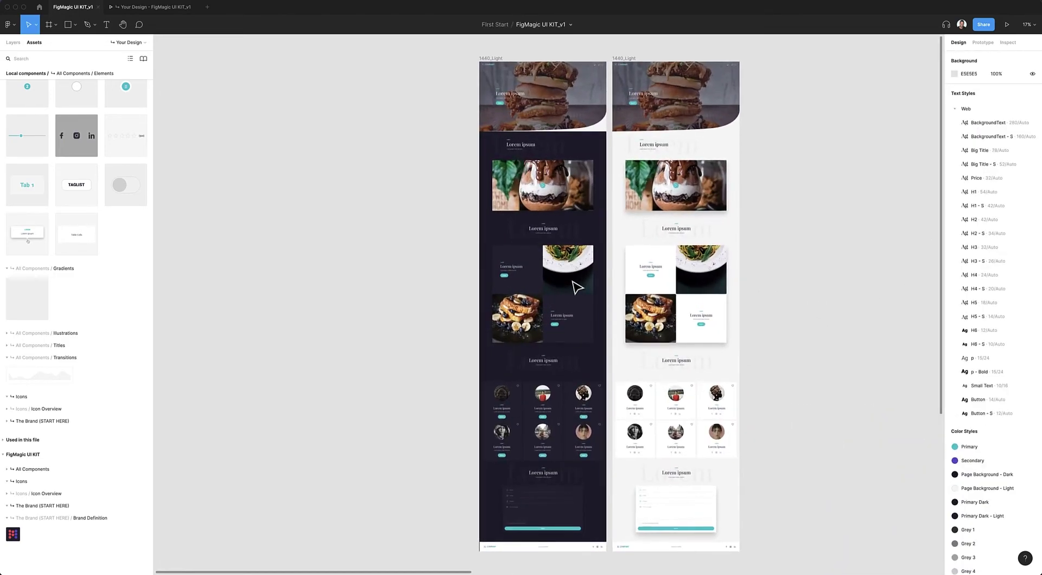
pyautogui.click(597, 123)
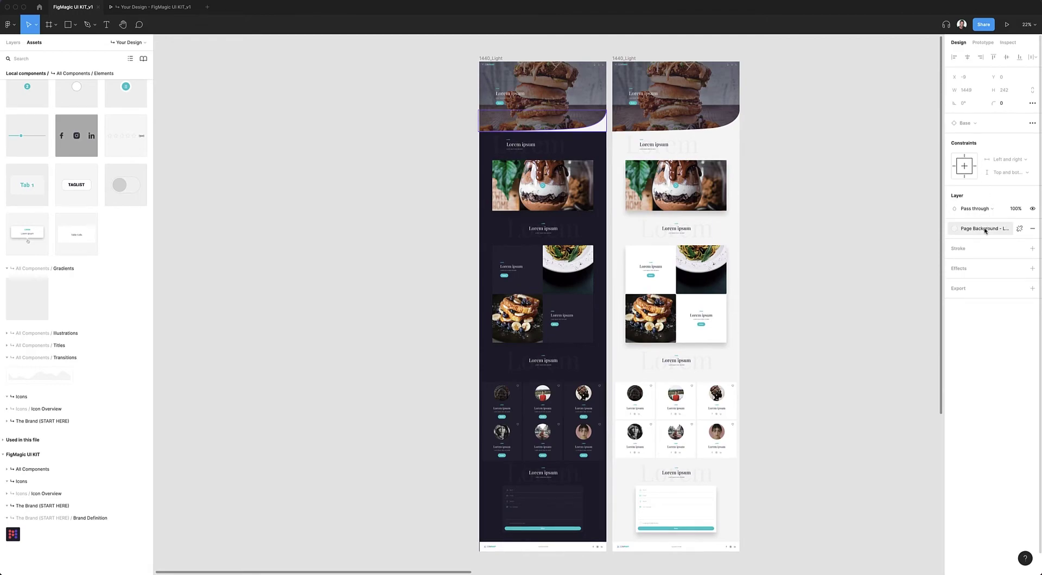
pyautogui.click(600, 130)
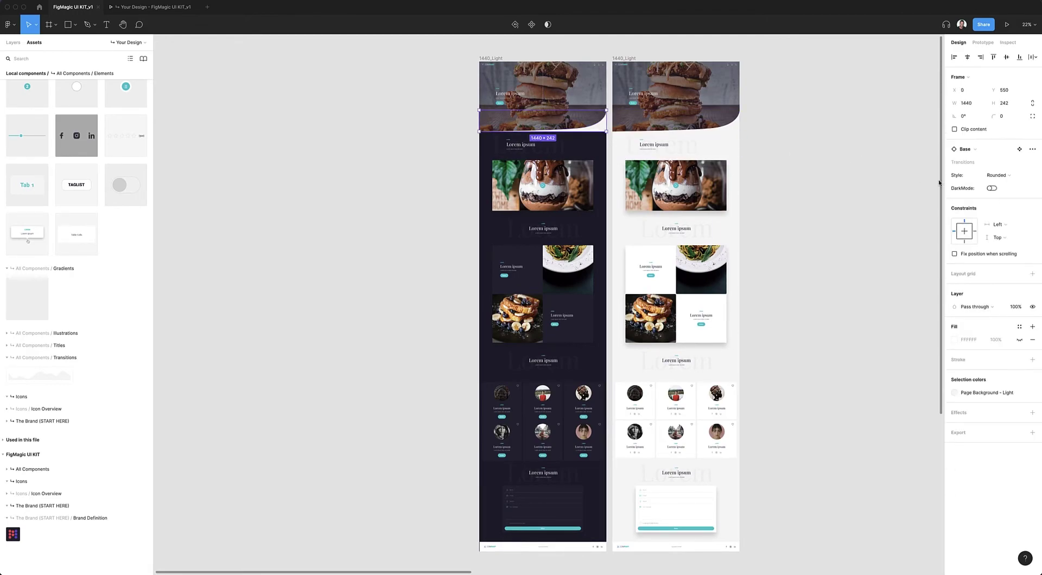
pyautogui.click(841, 202)
# Compare the dark and light pages side by side in close-up, from the hero section down to the footer.
pyautogui.scroll(3, 572, 131)
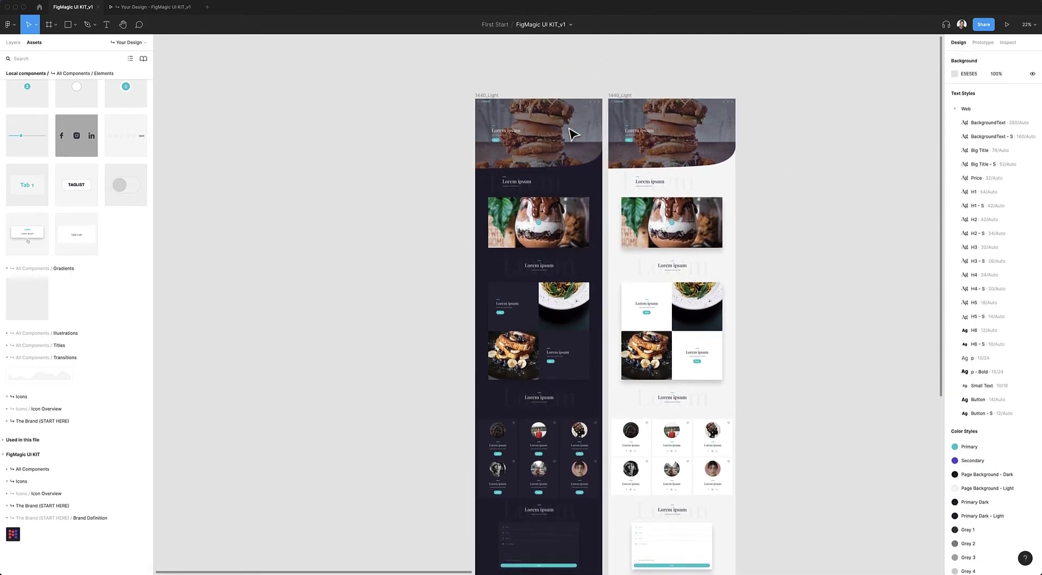
pyautogui.scroll(8, 561, 154)
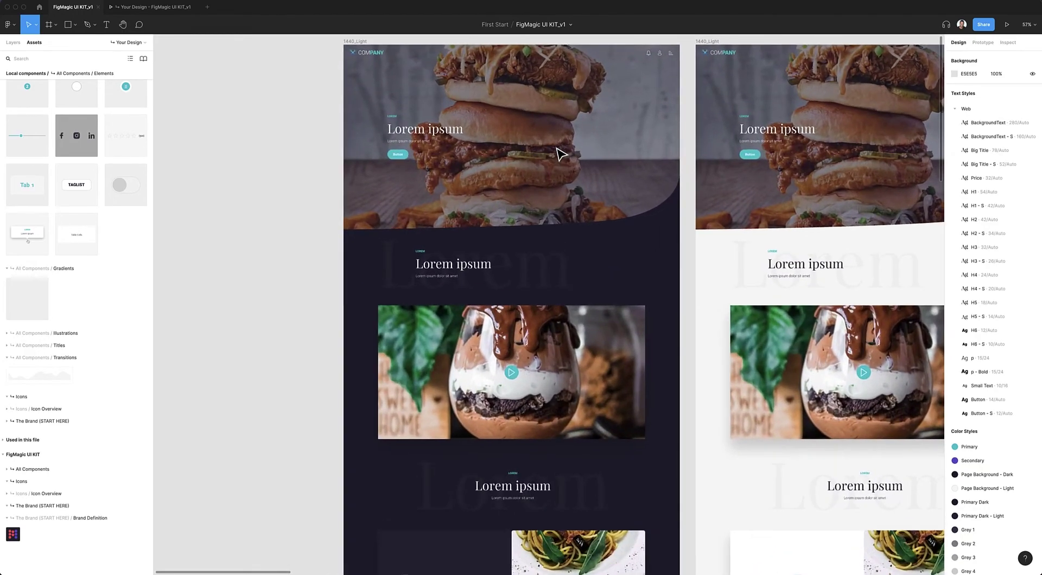
pyautogui.scroll(3, 561, 154)
pyautogui.hscroll(4, 561, 154)
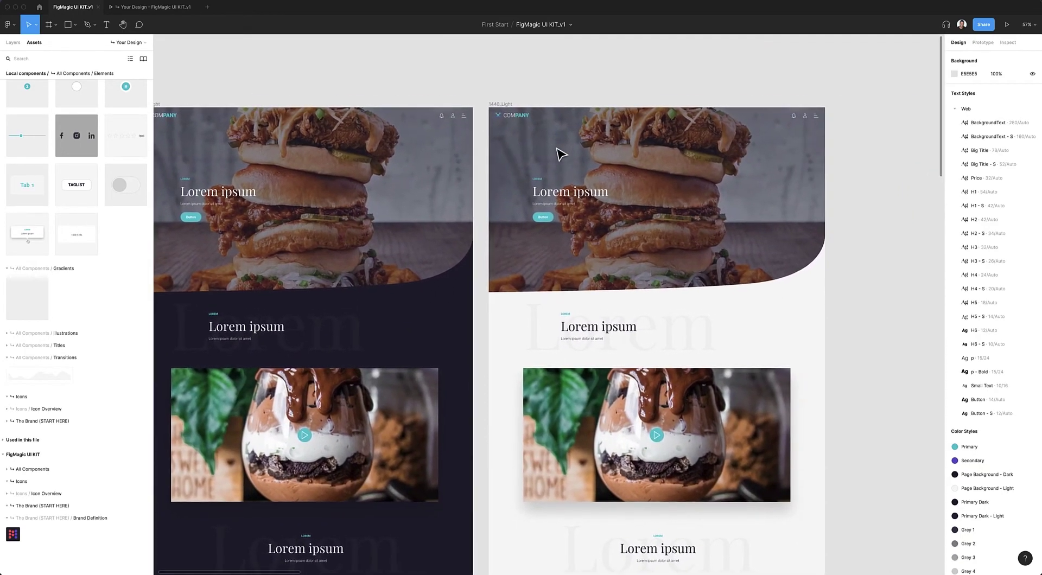
pyautogui.hscroll(-4, 561, 155)
pyautogui.hscroll(4, 558, 154)
pyautogui.scroll(-5, 574, 163)
pyautogui.hscroll(-3, 574, 163)
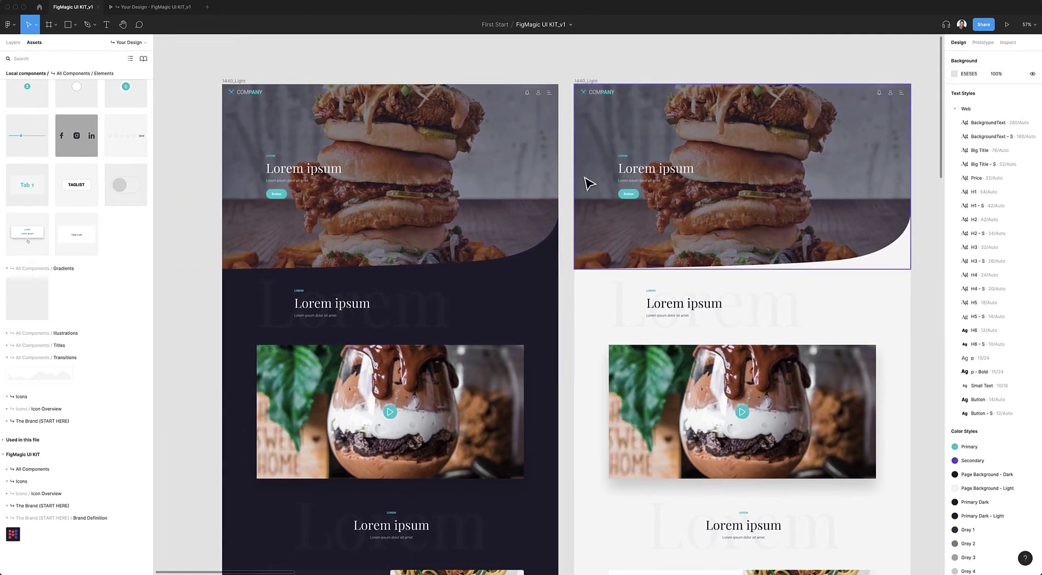
pyautogui.scroll(-10, 588, 185)
pyautogui.hscroll(1, 588, 184)
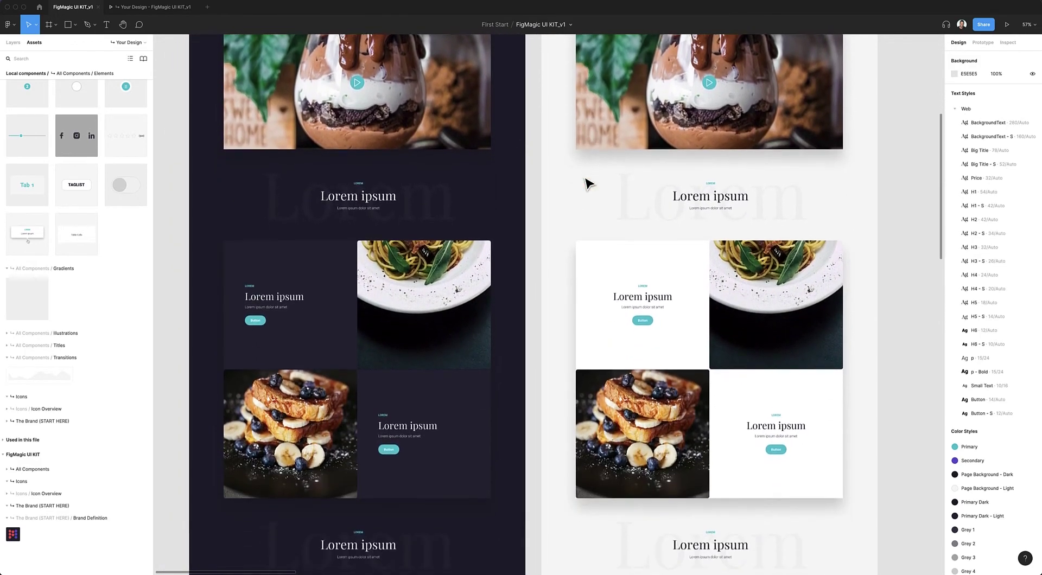
pyautogui.scroll(-8, 589, 183)
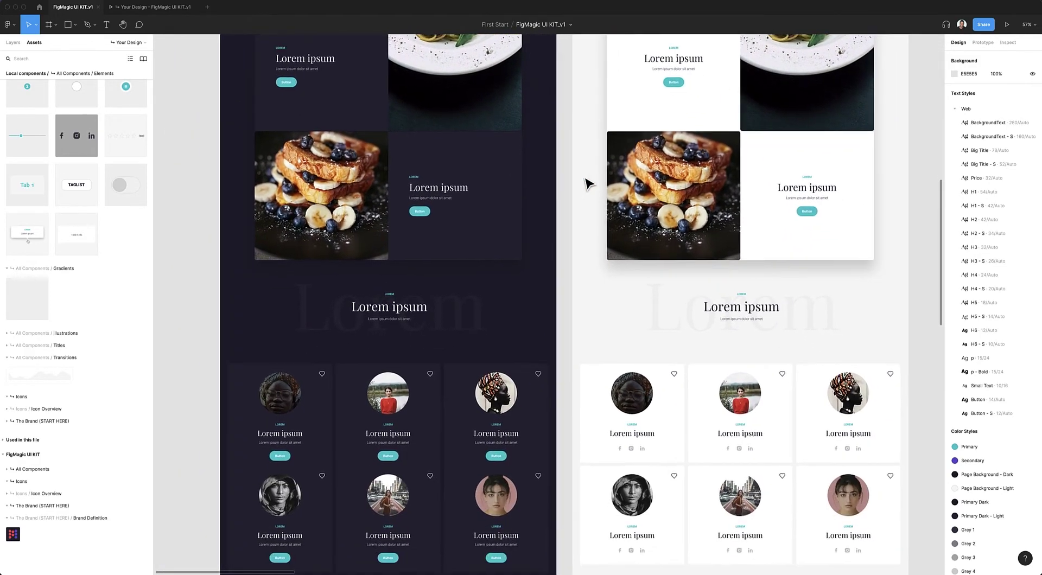
pyautogui.scroll(-4, 588, 183)
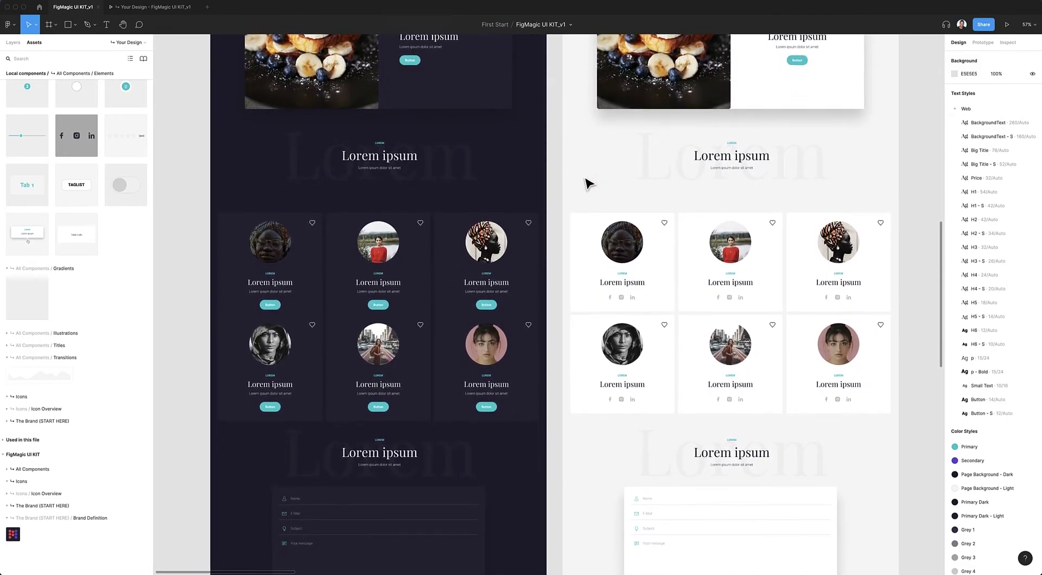
pyautogui.scroll(-4, 589, 183)
pyautogui.hscroll(-1, 588, 183)
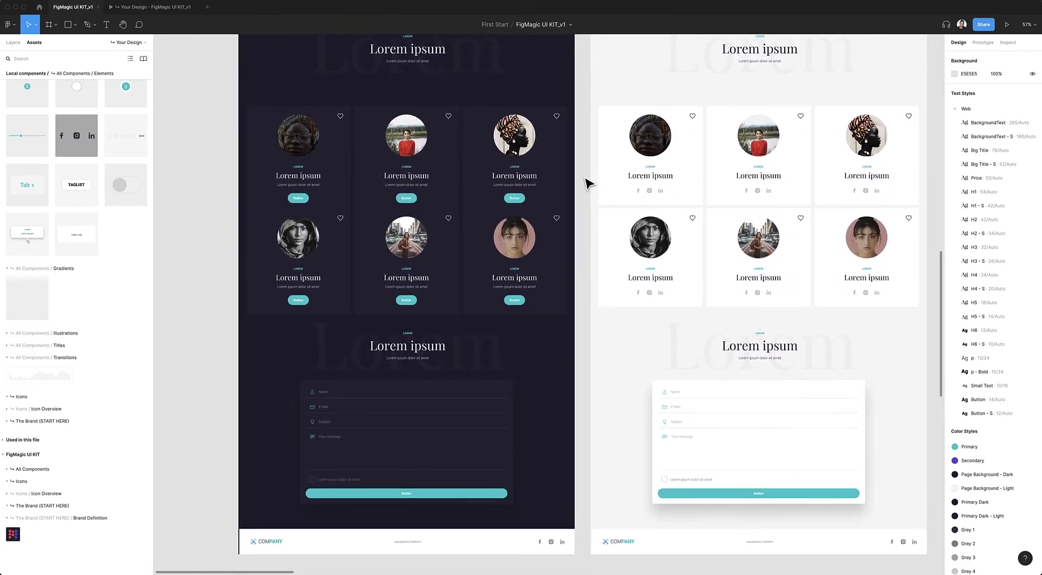
# Turn on DarkMode for the reduced footer of the dark page copy.
pyautogui.click(569, 543)
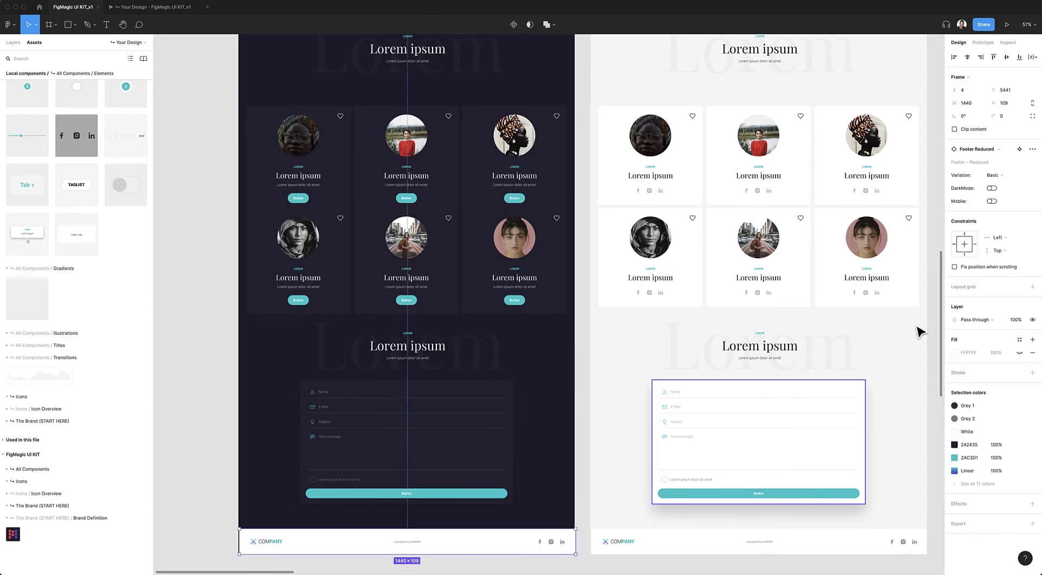
pyautogui.click(991, 188)
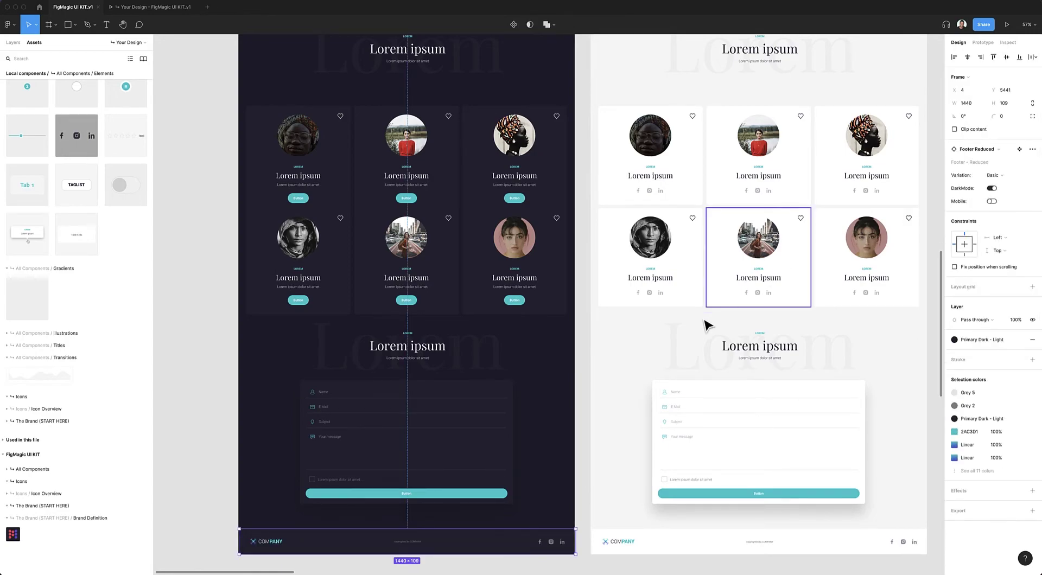
pyautogui.click(585, 349)
# Review both page versions from the teaser cards back up to the hero section.
pyautogui.scroll(5, 586, 353)
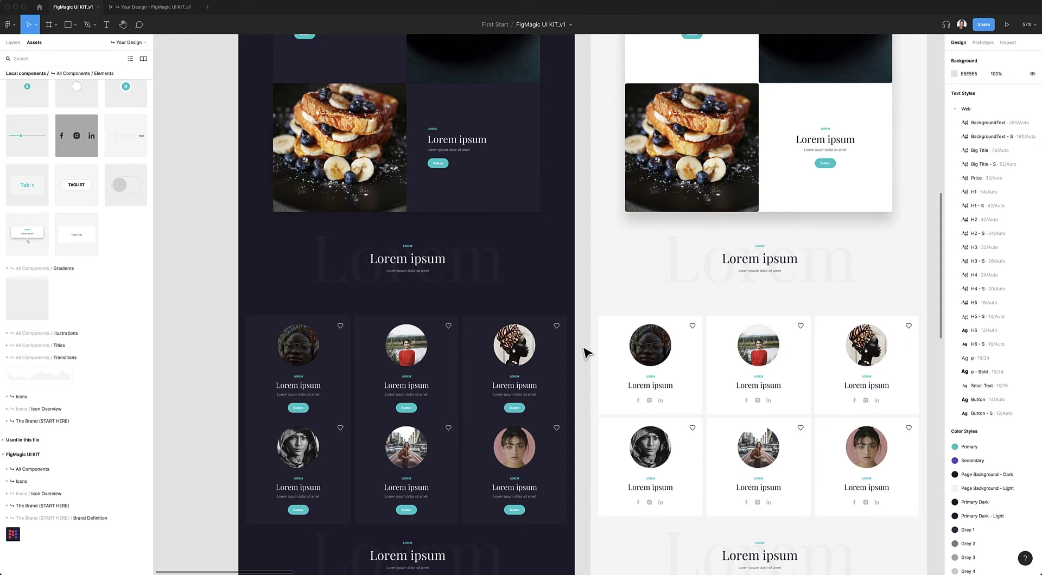
pyautogui.scroll(-1, 587, 353)
pyautogui.hscroll(-1, 587, 353)
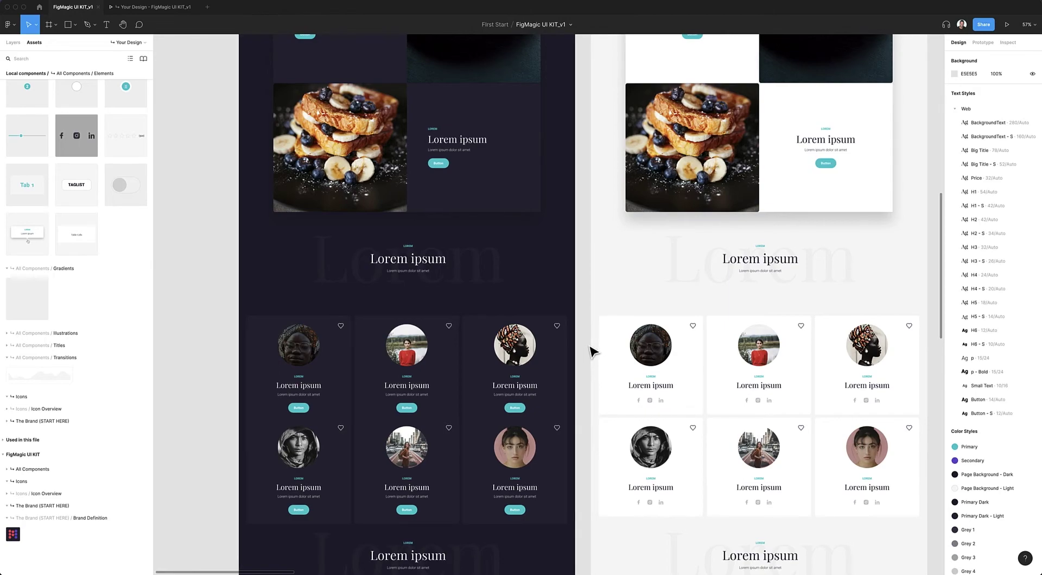
pyautogui.scroll(-1, 593, 353)
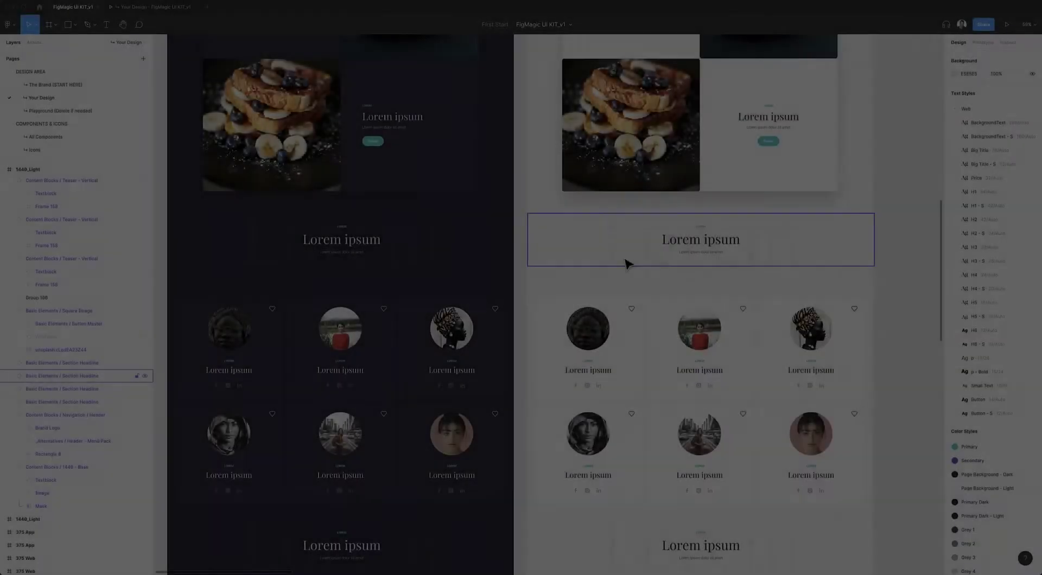
pyautogui.scroll(2, 464, 278)
pyautogui.hscroll(-2, 464, 278)
pyautogui.scroll(6, 463, 279)
pyautogui.hscroll(-2, 464, 279)
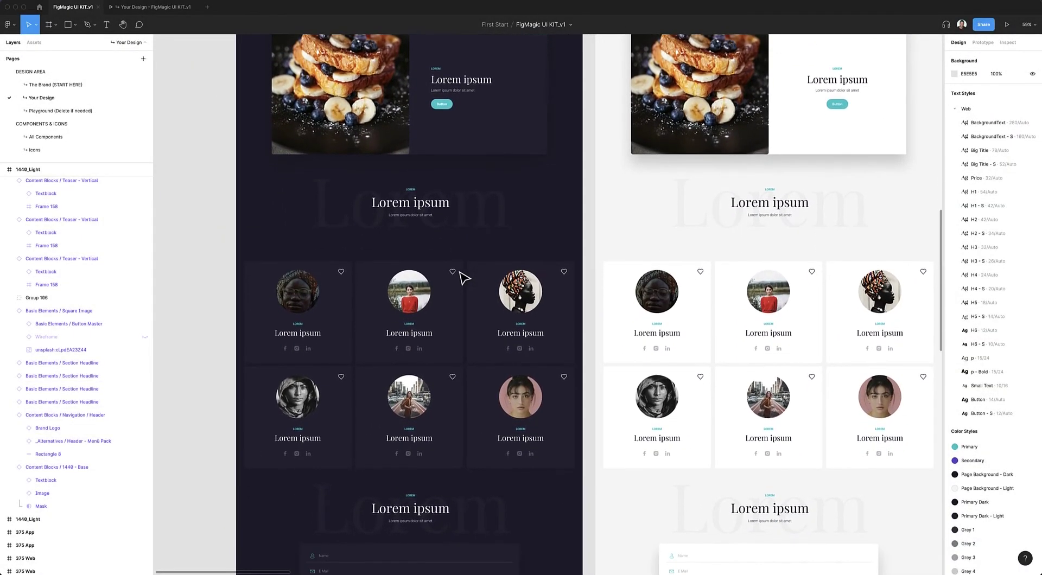
pyautogui.scroll(9, 464, 279)
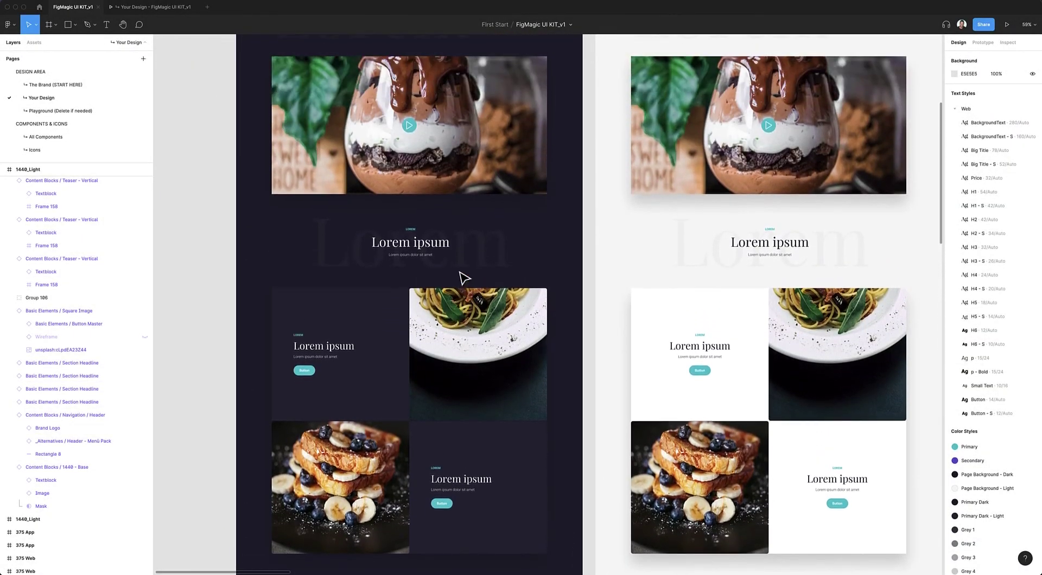
pyautogui.keyDown('ctrl'); pyautogui.scroll(-3, 464, 278); pyautogui.keyUp('ctrl')
pyautogui.keyDown('ctrl'); pyautogui.scroll(-3, 464, 278); pyautogui.keyUp('ctrl')
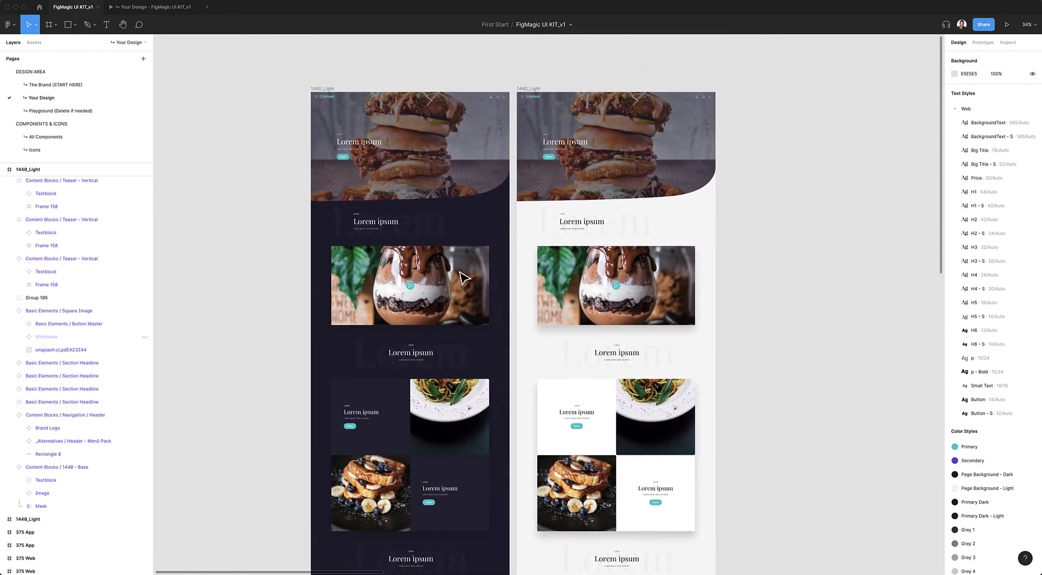
pyautogui.scroll(3, 472, 268)
pyautogui.hscroll(-5, 488, 260)
pyautogui.hscroll(-3, 493, 259)
pyautogui.hscroll(5, 494, 171)
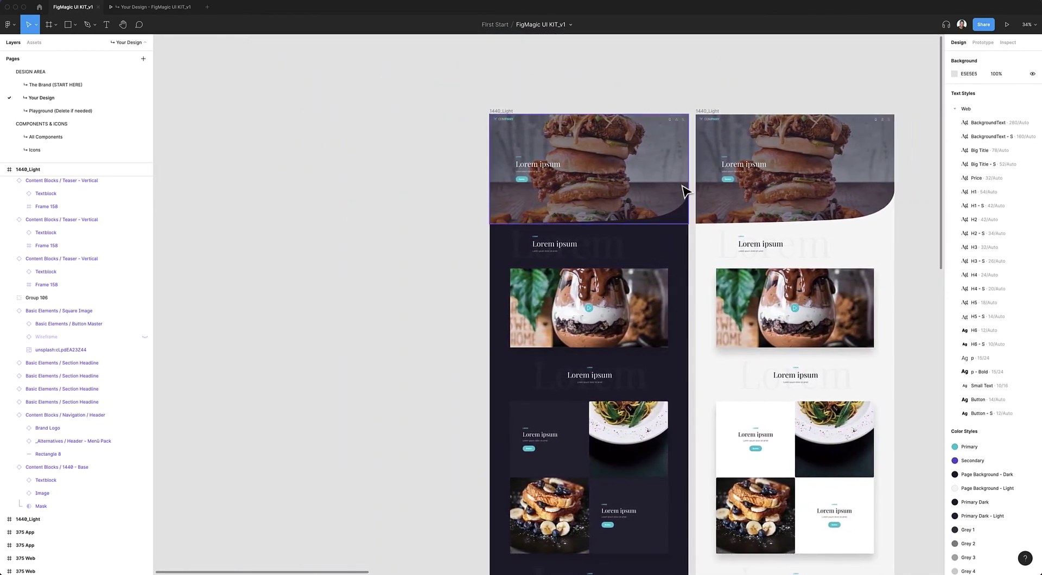
# Fill all hero, section and split-block headlines of the dark page with Video Title texts from the Content Reel plugin.
pyautogui.keyDown('ctrl'); pyautogui.scroll(1, 494, 170); pyautogui.keyUp('ctrl')
pyautogui.click(494, 171)
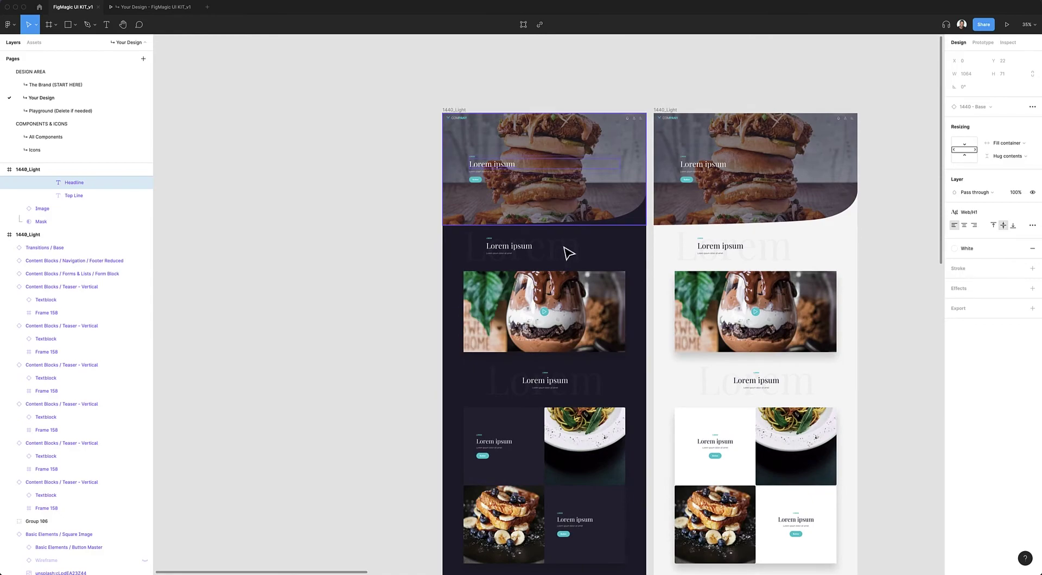
pyautogui.keyDown('shift'); pyautogui.click(518, 251); pyautogui.keyUp('shift')
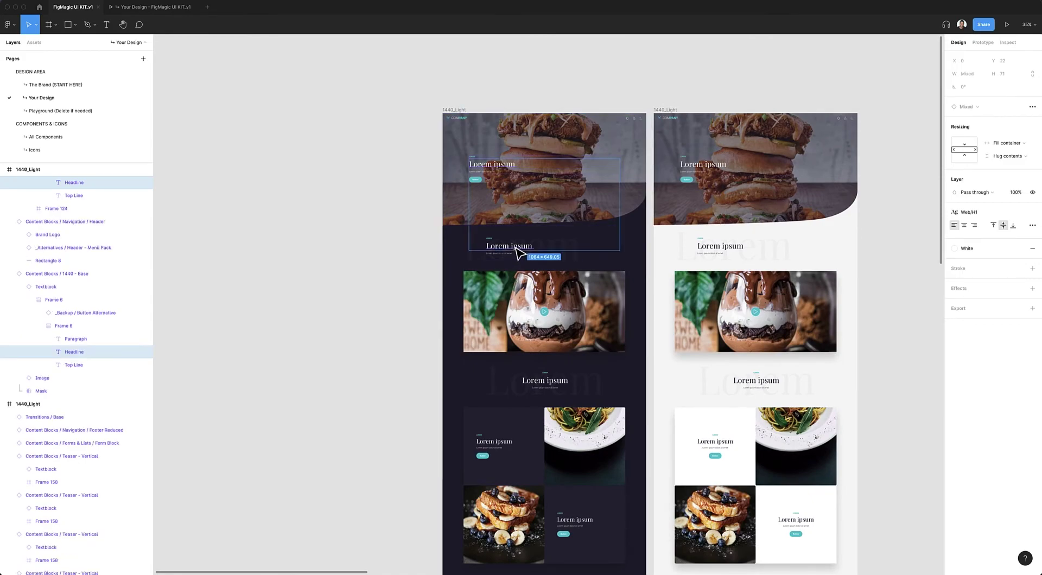
pyautogui.keyDown('shift'); pyautogui.click(558, 384); pyautogui.keyUp('shift')
pyautogui.keyDown('shift'); pyautogui.click(495, 442); pyautogui.keyUp('shift')
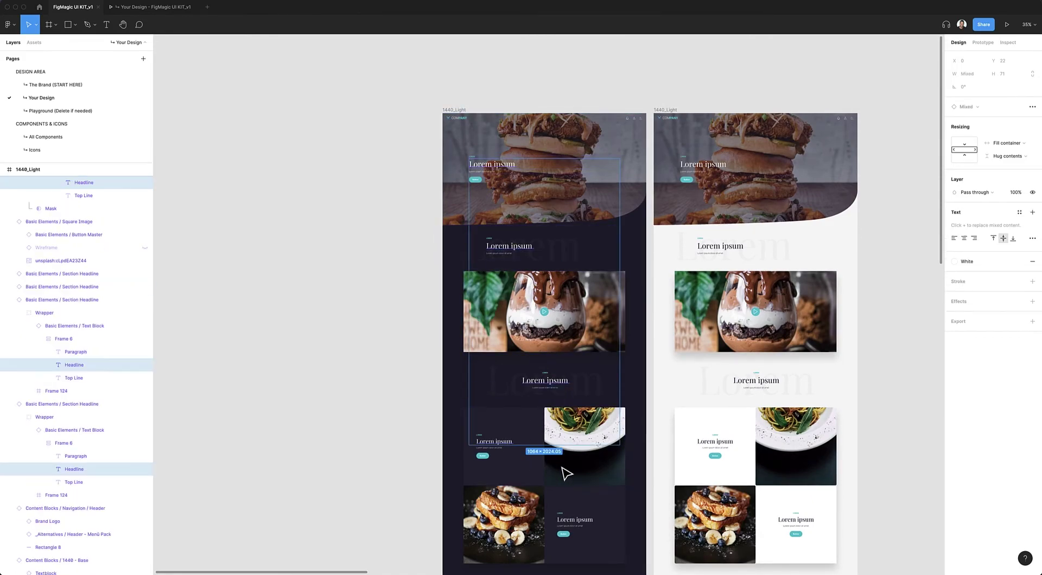
pyautogui.keyDown('shift'); pyautogui.click(576, 520); pyautogui.keyUp('shift')
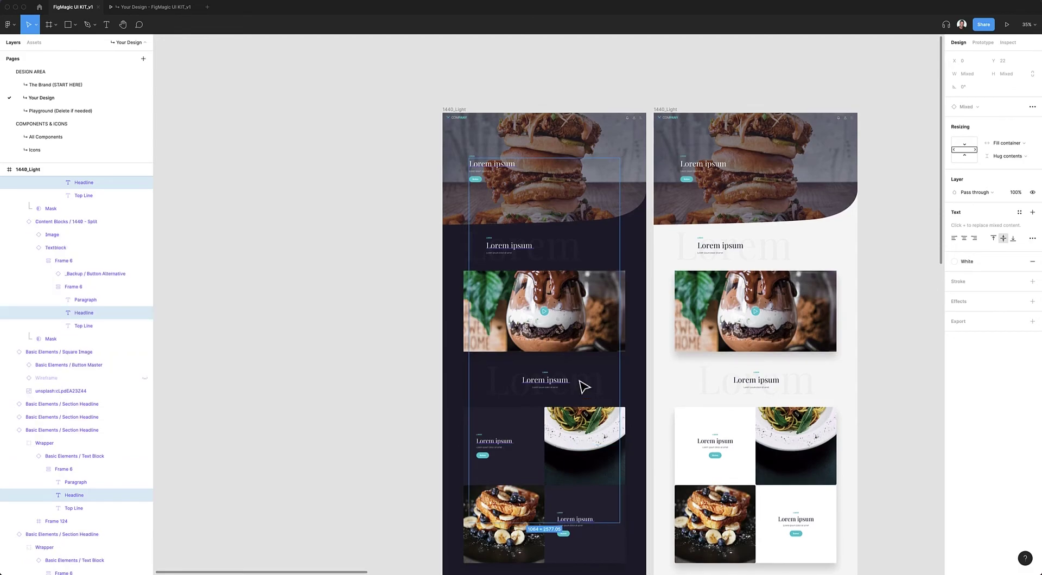
pyautogui.scroll(-5, 581, 384)
pyautogui.hscroll(2, 574, 384)
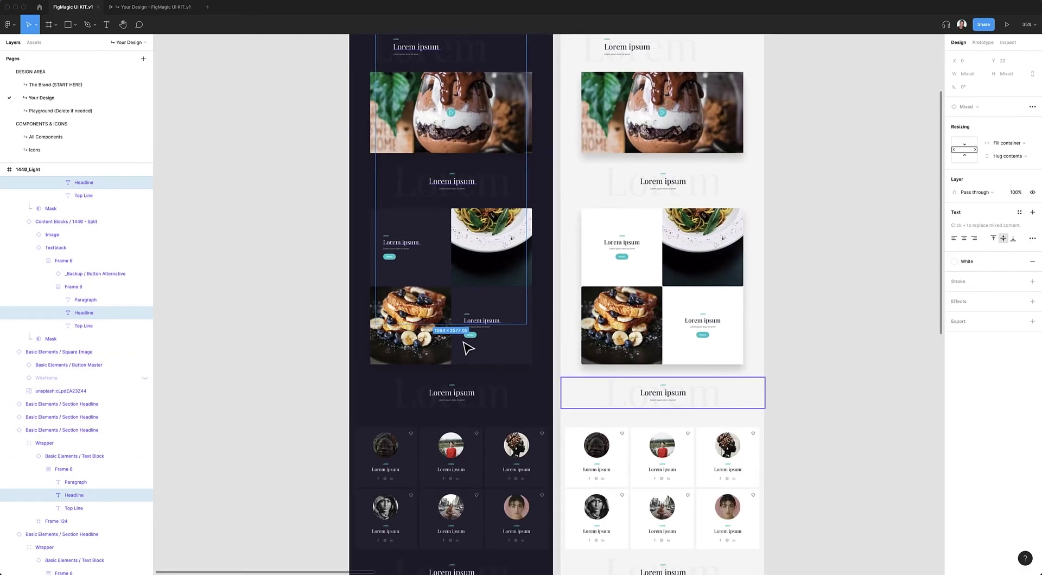
pyautogui.scroll(-5, 467, 347)
pyautogui.hscroll(-1, 466, 347)
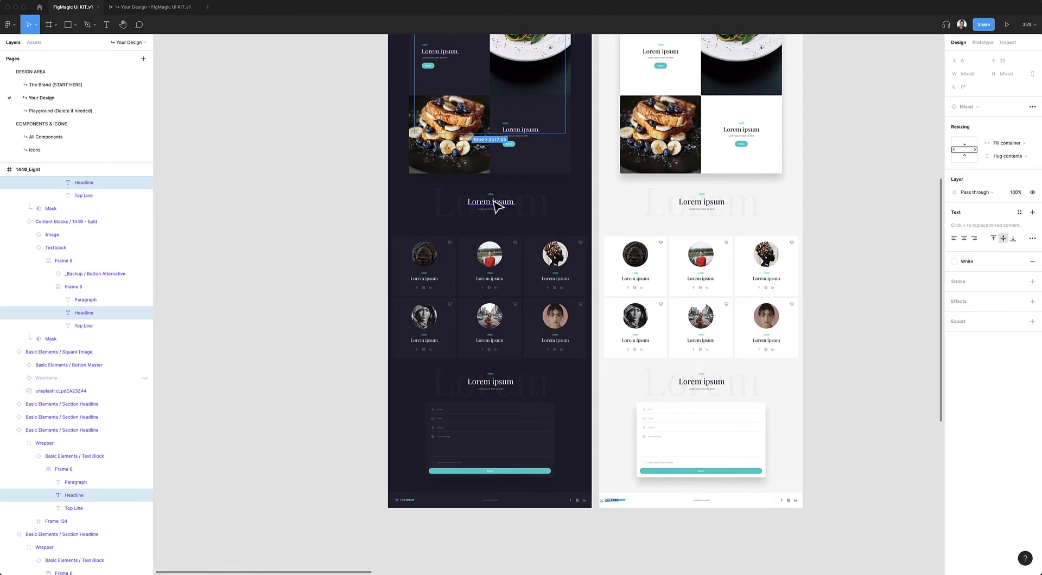
pyautogui.keyDown('shift'); pyautogui.click(494, 205); pyautogui.keyUp('shift')
pyautogui.keyDown('shift'); pyautogui.click(500, 384); pyautogui.keyUp('shift')
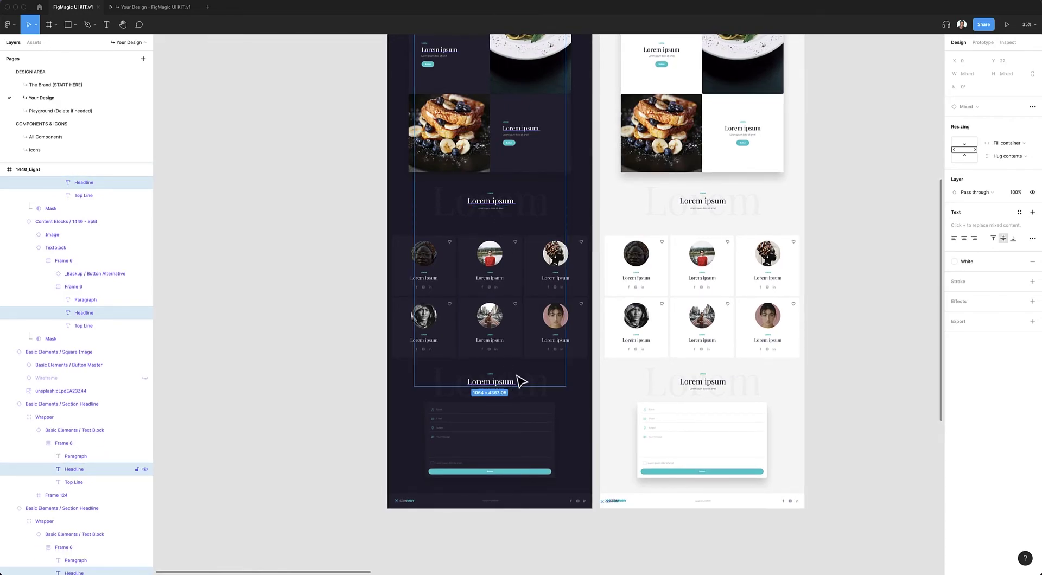
pyautogui.scroll(2, 493, 380)
pyautogui.scroll(3, 485, 384)
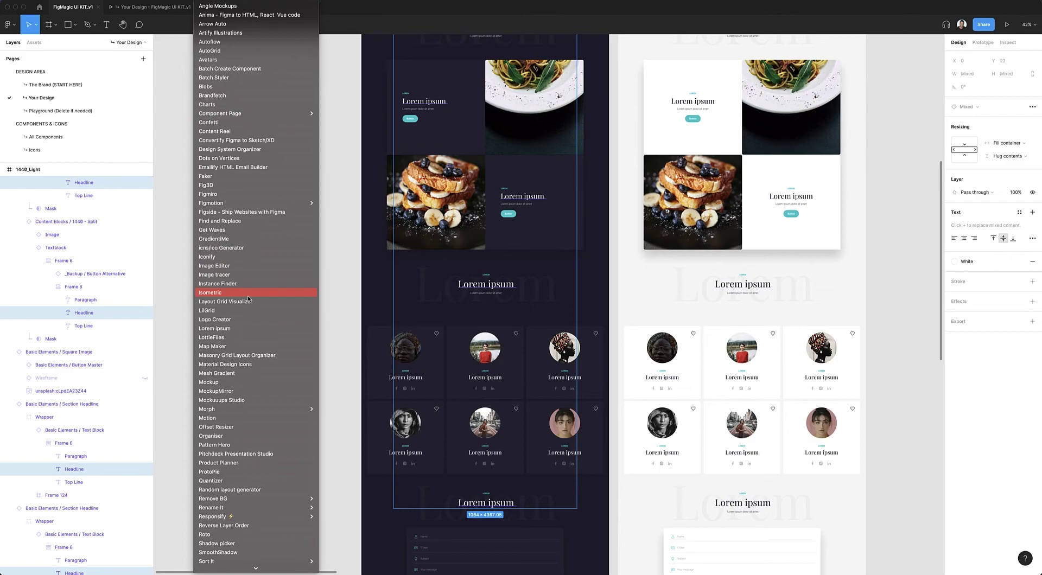
pyautogui.click(238, 132)
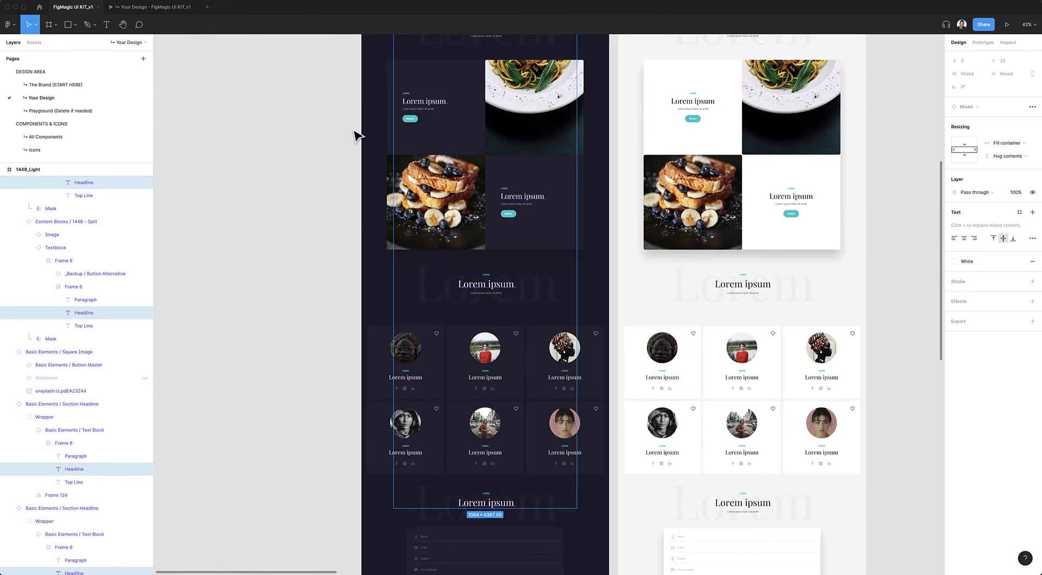
pyautogui.scroll(-3, 187, 322)
pyautogui.scroll(-2, 189, 322)
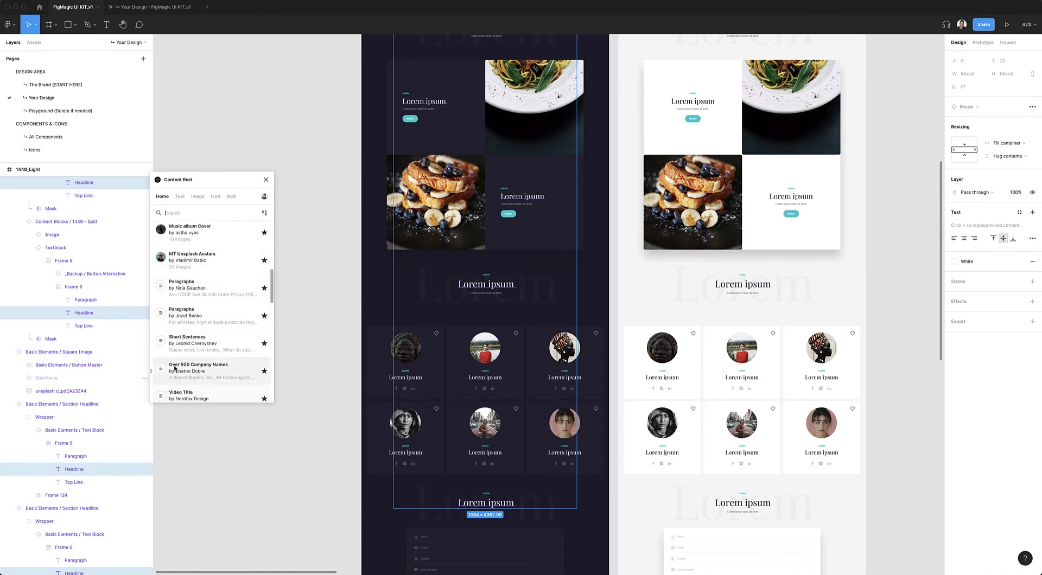
pyautogui.click(161, 396)
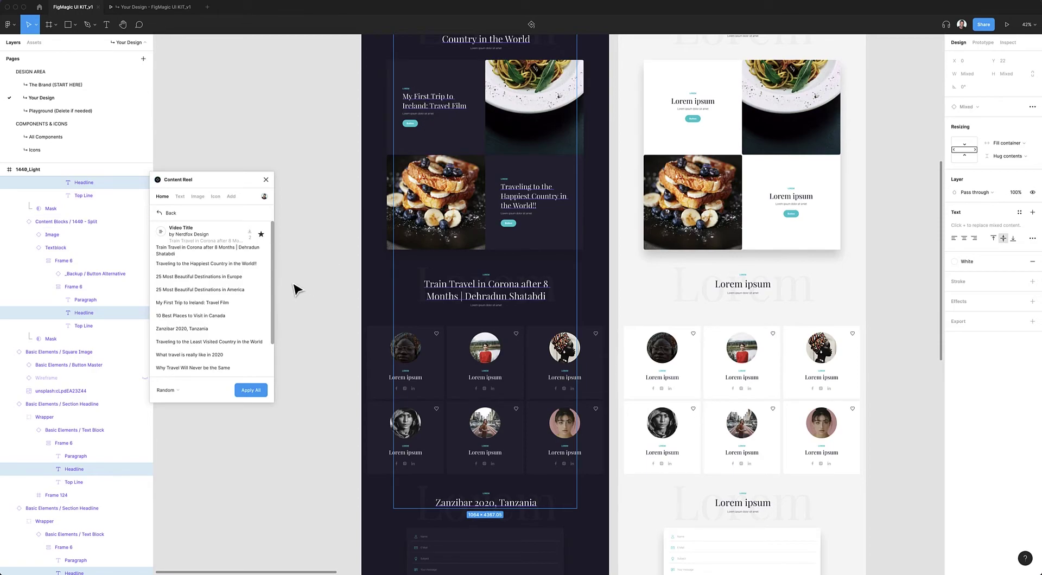
# Reapply random Video Title texts to the selected dark page headlines several times to vary the wording.
pyautogui.click(250, 391)
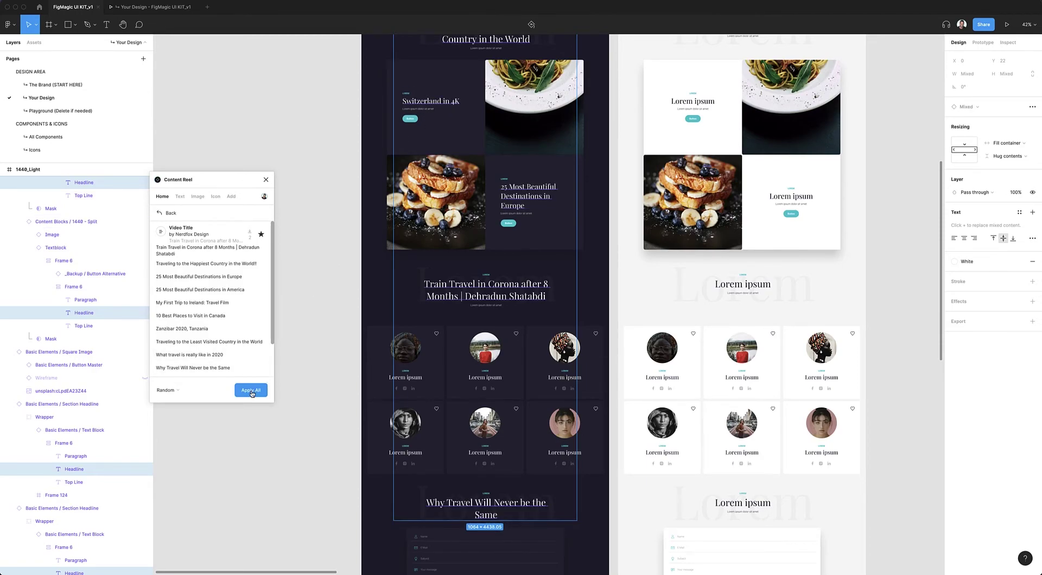
pyautogui.click(250, 390)
pyautogui.click(251, 391)
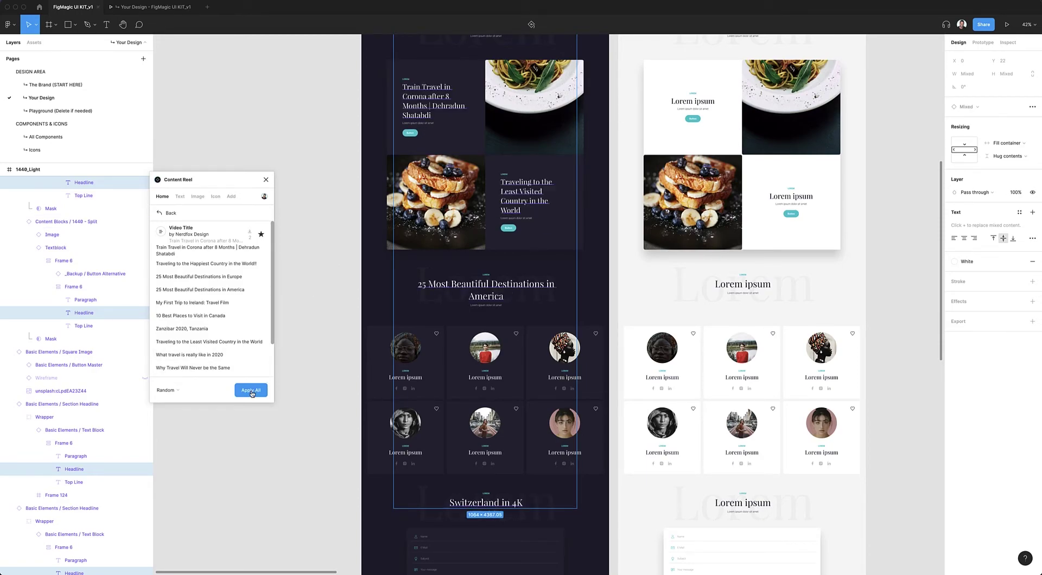
pyautogui.click(250, 391)
pyautogui.click(250, 390)
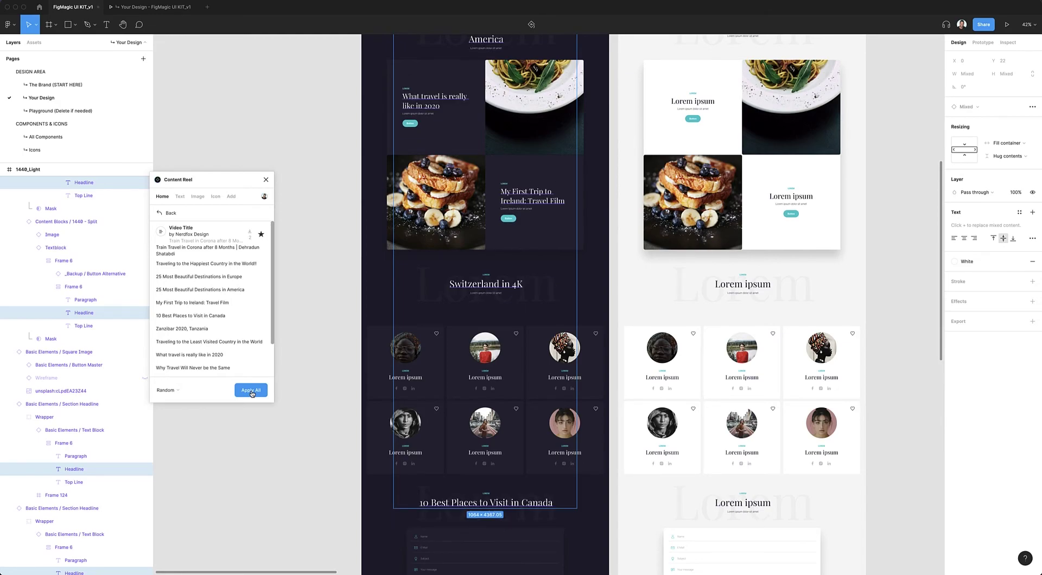
pyautogui.click(251, 391)
pyautogui.click(251, 391)
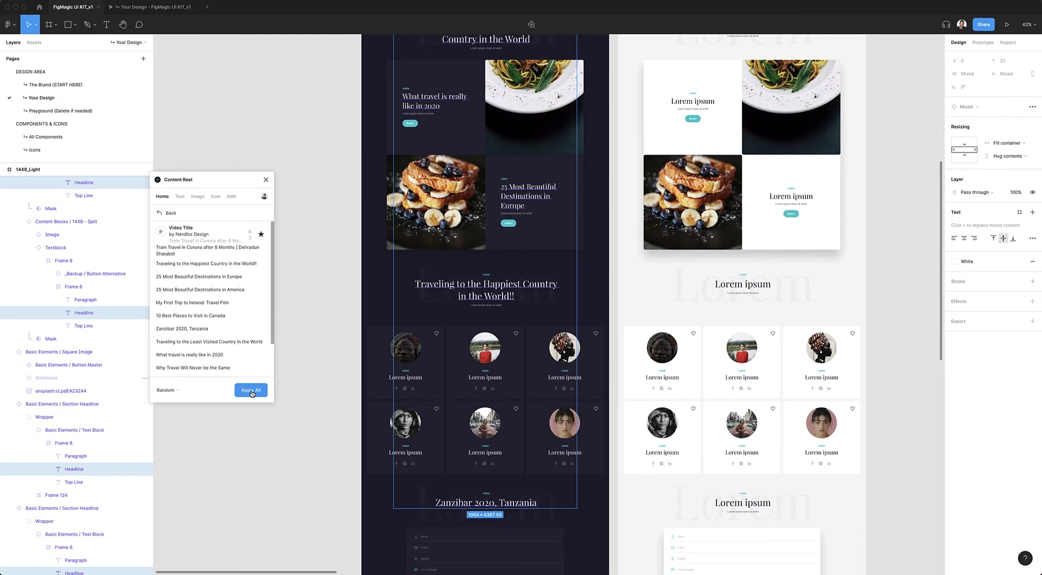
pyautogui.click(250, 390)
pyautogui.click(250, 391)
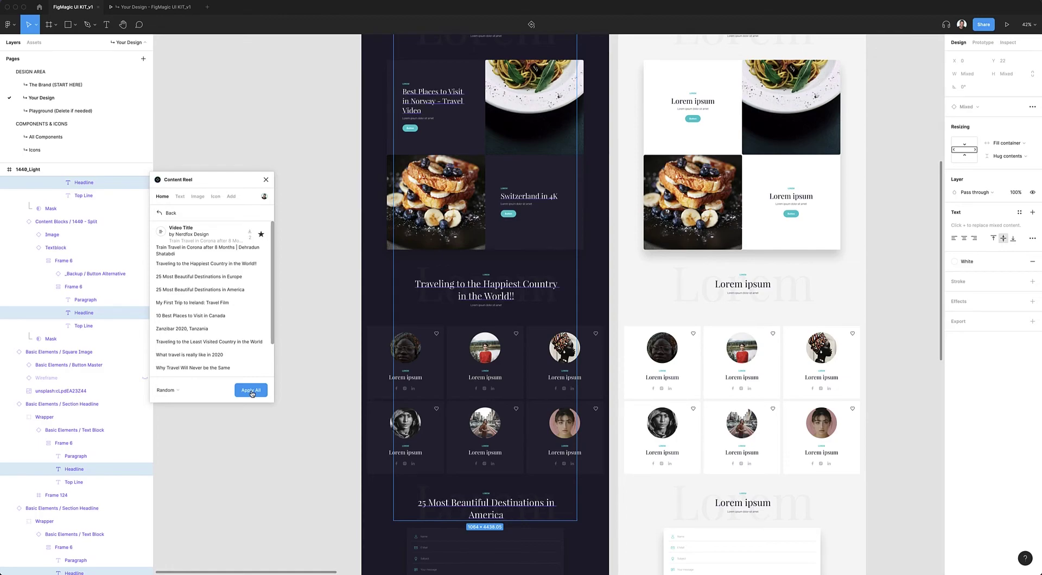
# Fill the headlines of the six dark teaser cards with Content Reel's Full Name (first last) texts.
pyautogui.click(415, 379)
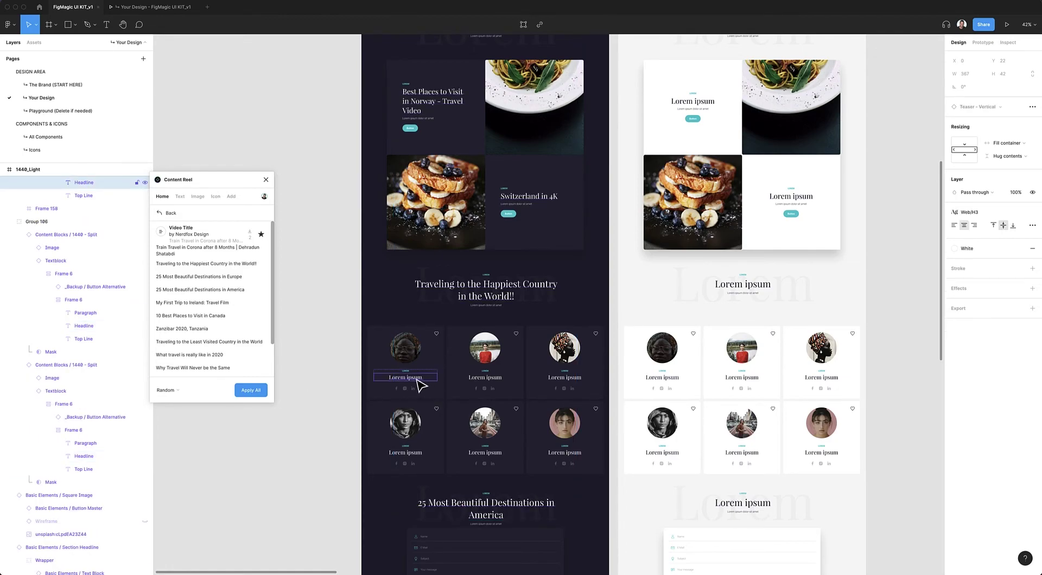
pyautogui.keyDown('shift'); pyautogui.click(490, 378); pyautogui.keyUp('shift')
pyautogui.keyDown('shift'); pyautogui.click(564, 378); pyautogui.keyUp('shift')
pyautogui.keyDown('shift'); pyautogui.click(557, 453); pyautogui.keyUp('shift')
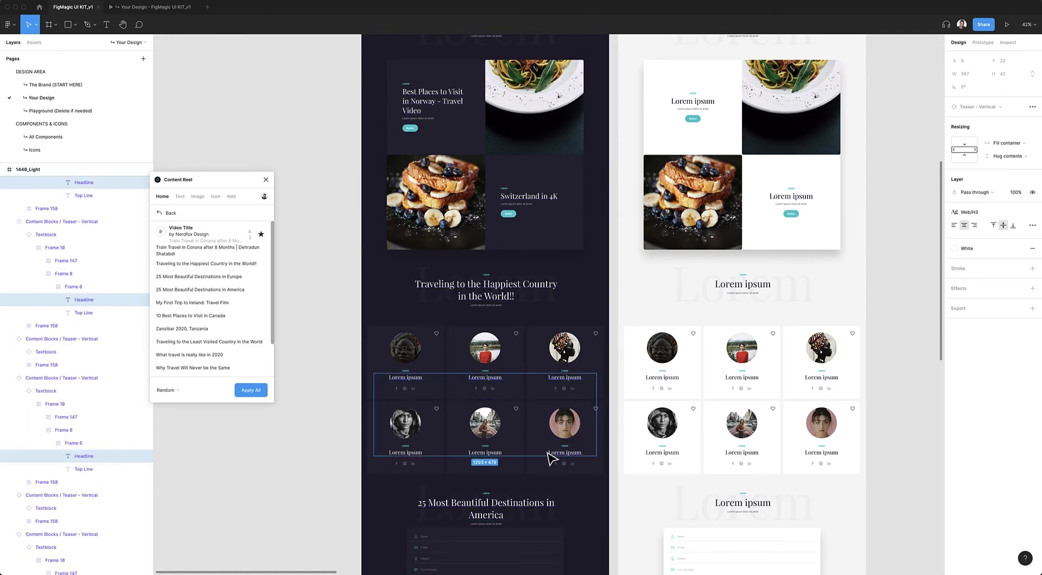
pyautogui.keyDown('shift'); pyautogui.click(485, 454); pyautogui.keyUp('shift')
pyautogui.keyDown('shift'); pyautogui.click(405, 453); pyautogui.keyUp('shift')
pyautogui.scroll(-2, 215, 319)
pyautogui.click(164, 213)
pyautogui.scroll(-3, 203, 312)
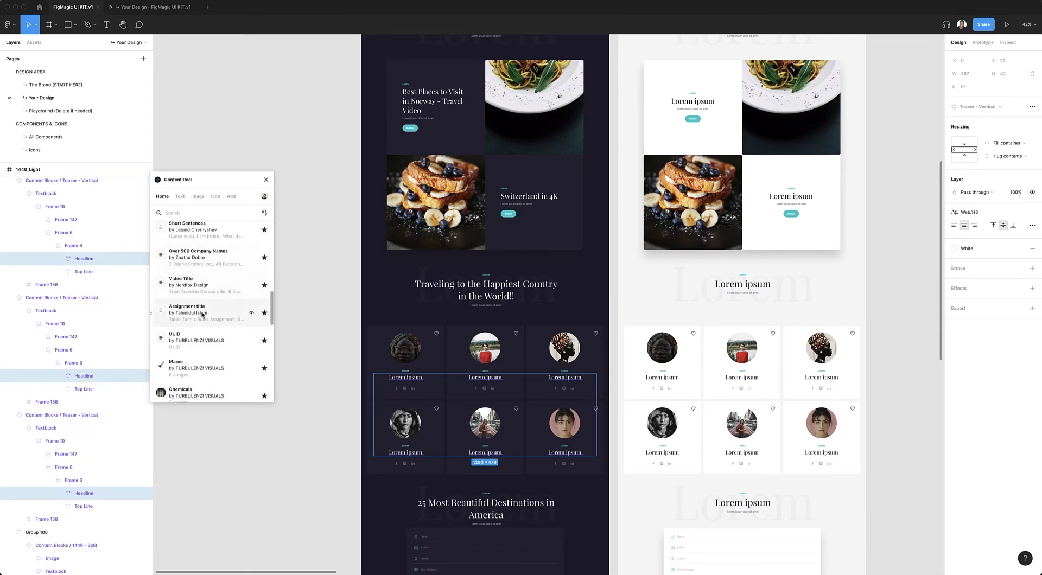
pyautogui.click(160, 329)
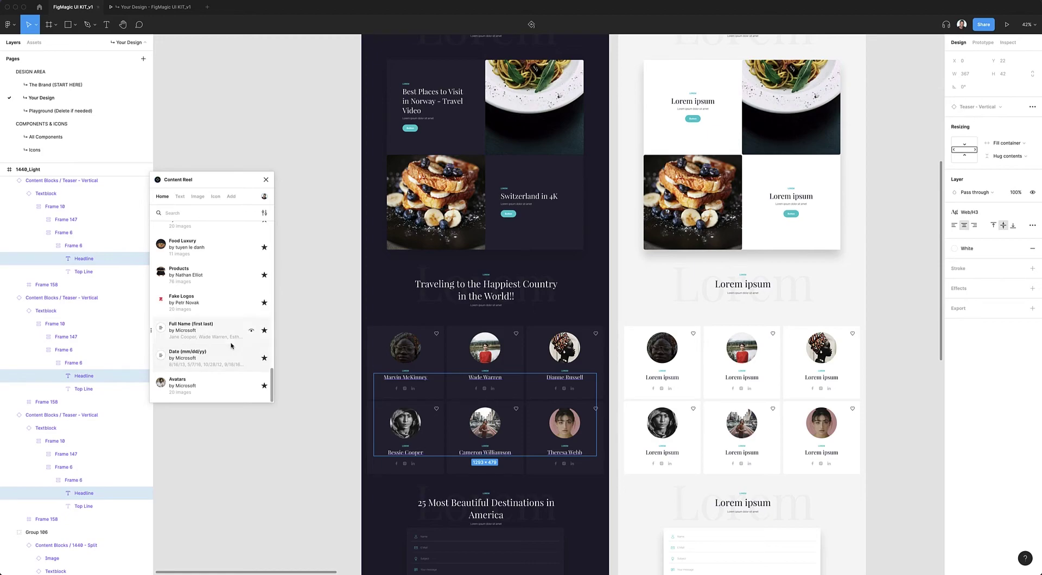
pyautogui.click(333, 353)
# Review the filled-in texts of the dark page beside the light page, from the hero section down to the form.
pyautogui.scroll(10, 565, 331)
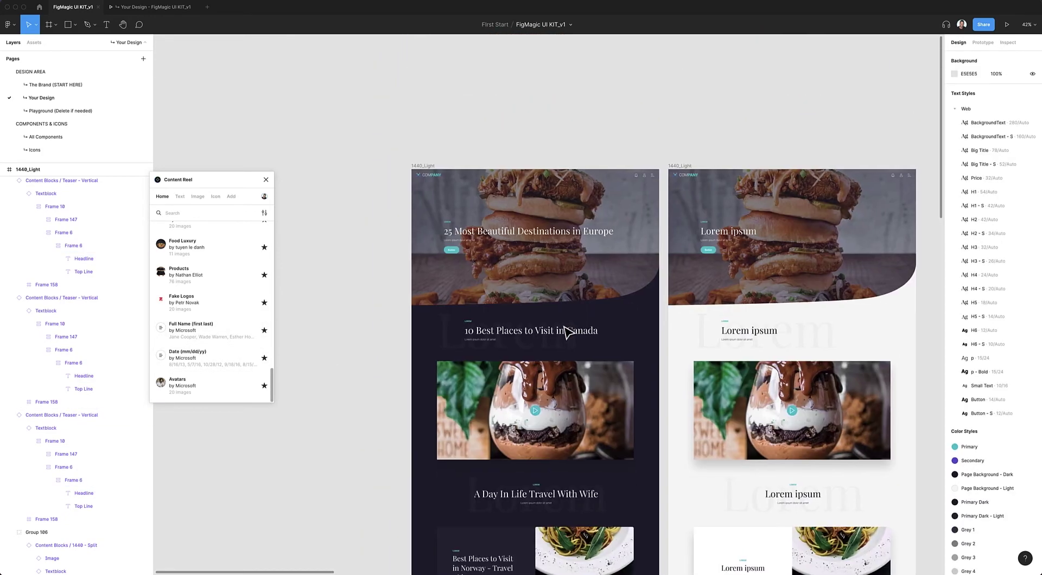
pyautogui.scroll(-3, 567, 330)
pyautogui.keyDown('ctrl'); pyautogui.scroll(-5, 586, 331); pyautogui.keyUp('ctrl')
pyautogui.scroll(-4, 586, 331)
pyautogui.scroll(-3, 586, 331)
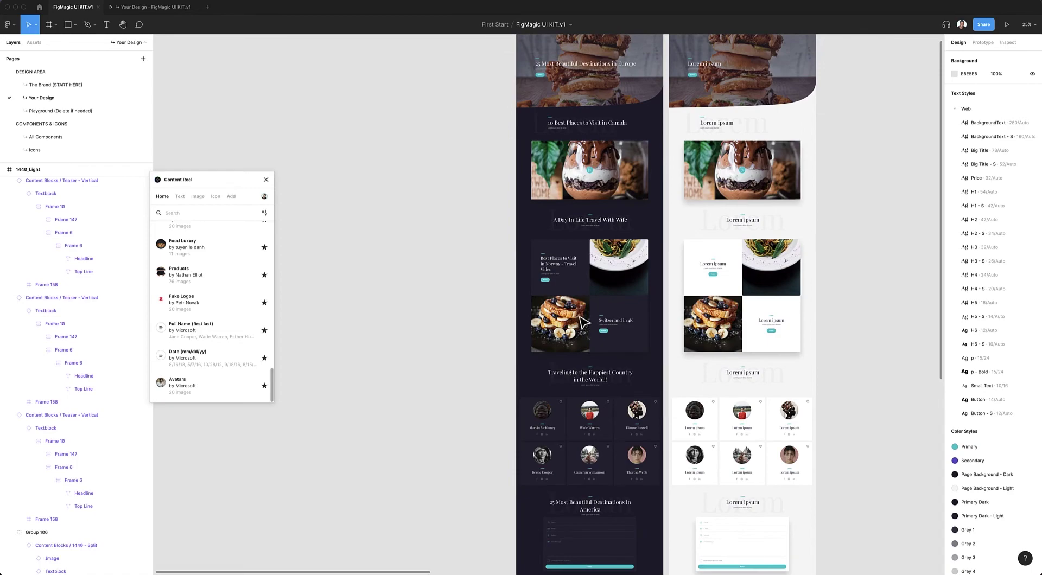
pyautogui.scroll(8, 583, 323)
pyautogui.keyDown('ctrl'); pyautogui.scroll(2, 564, 455); pyautogui.keyUp('ctrl')
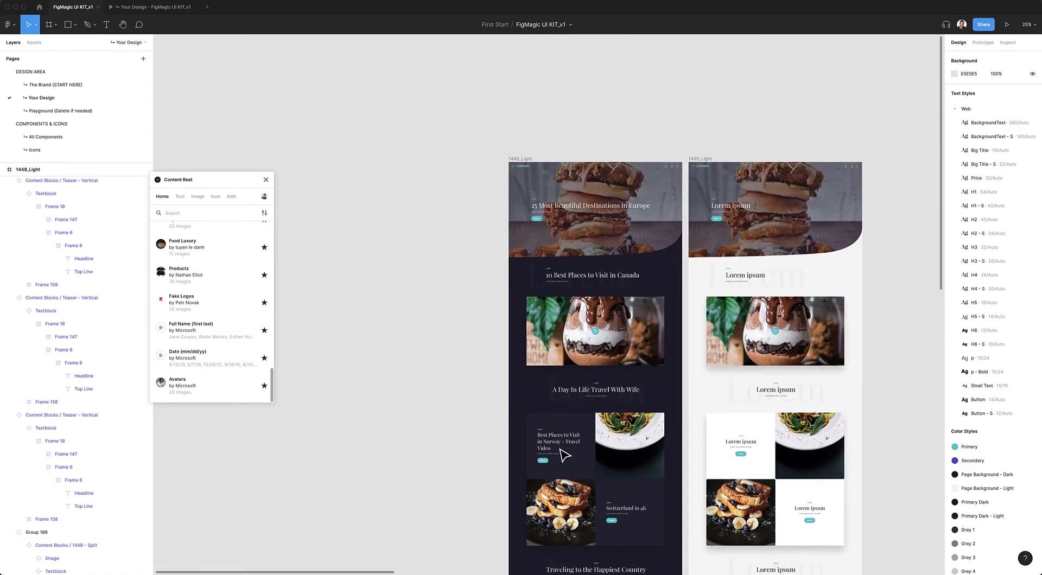
pyautogui.keyDown('ctrl'); pyautogui.scroll(2, 567, 449); pyautogui.keyUp('ctrl')
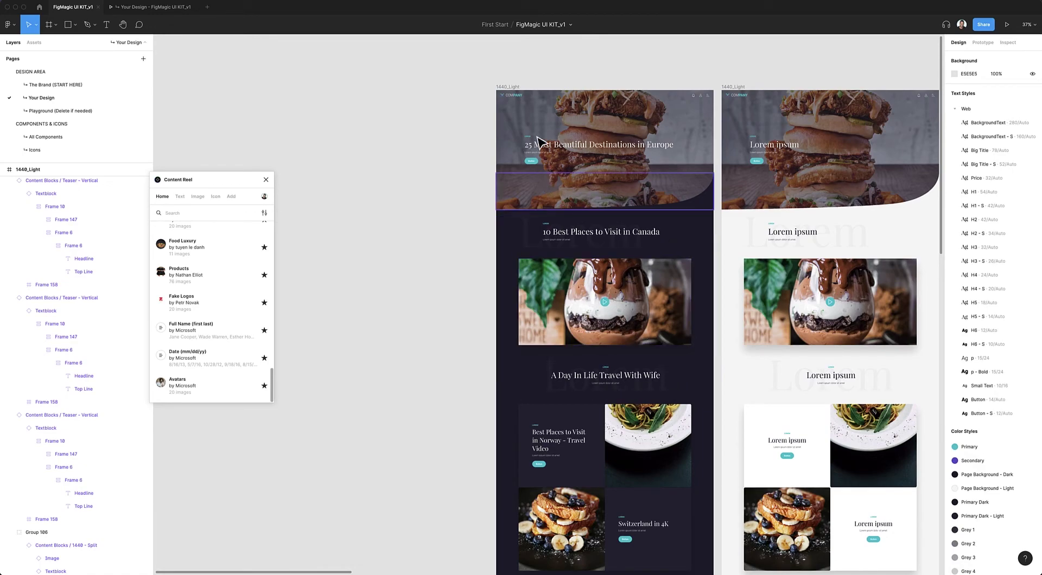
# Duplicate the dark page frame into the empty canvas area to its left, at X -13709.
pyautogui.hscroll(-5, 516, 105)
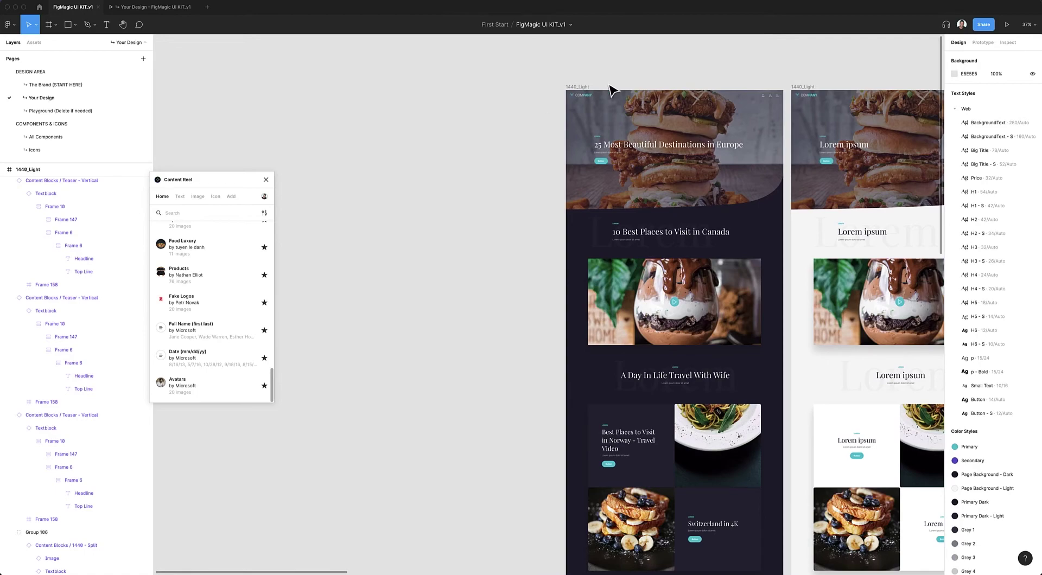
pyautogui.click(574, 88)
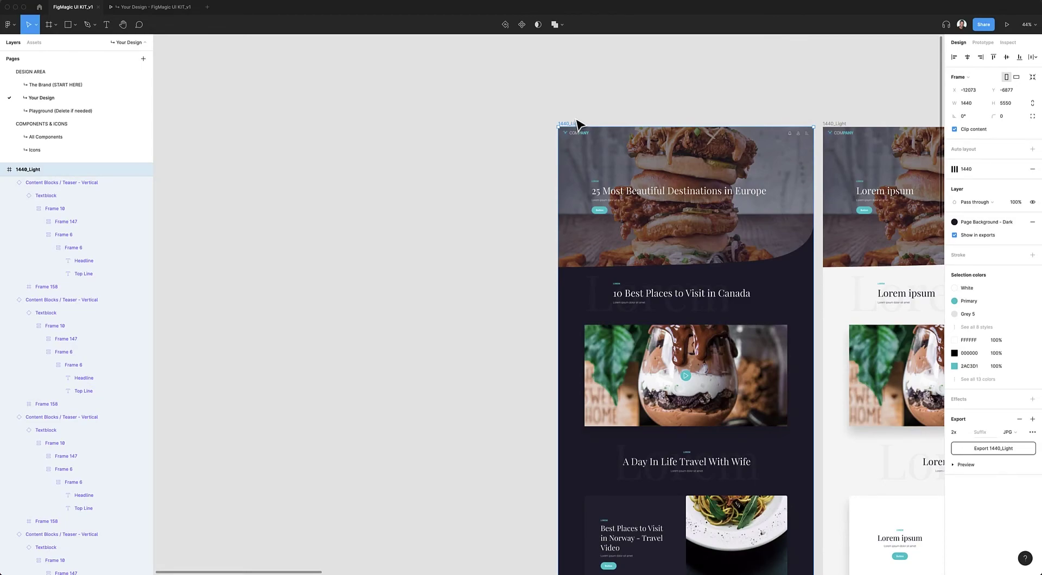
pyautogui.moveTo(571, 129); pyautogui.dragTo(288, 128)
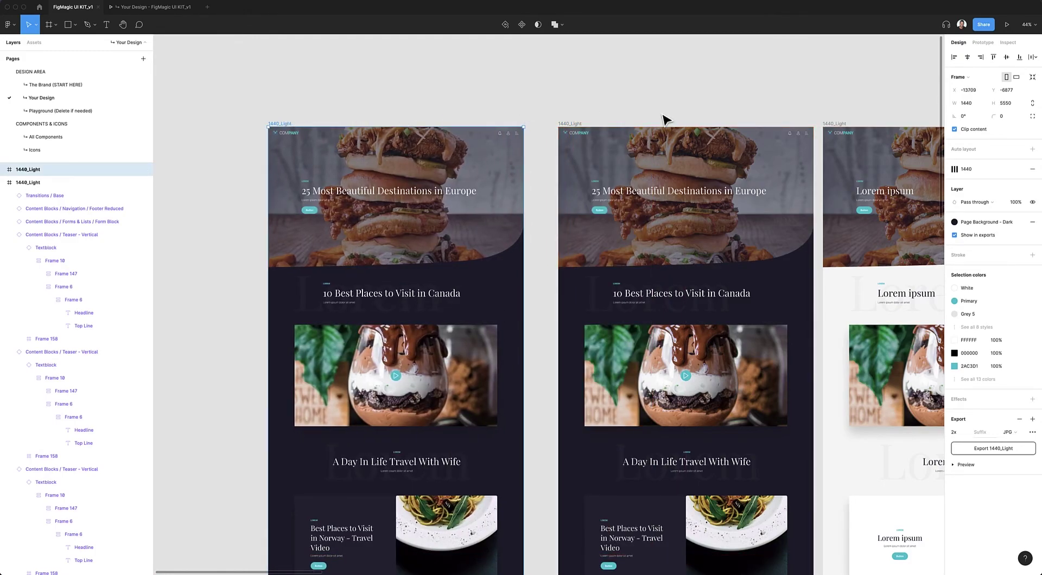
# Set the duplicated dark frame's width to 375 and apply the 375 grid style with layout grids shown.
pyautogui.click(966, 104)
pyautogui.write('375')
pyautogui.press('Return')
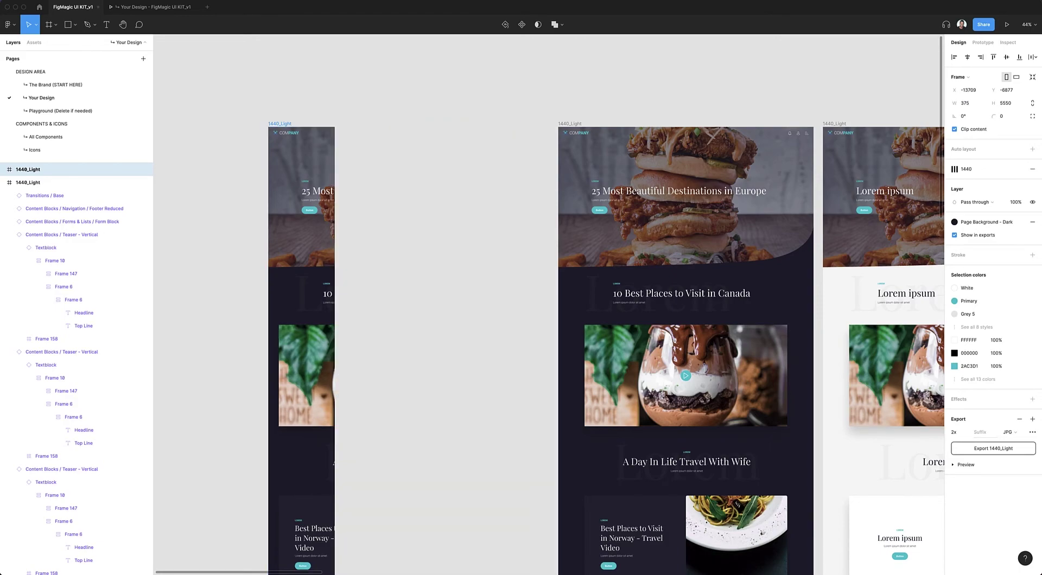
pyautogui.click(964, 168)
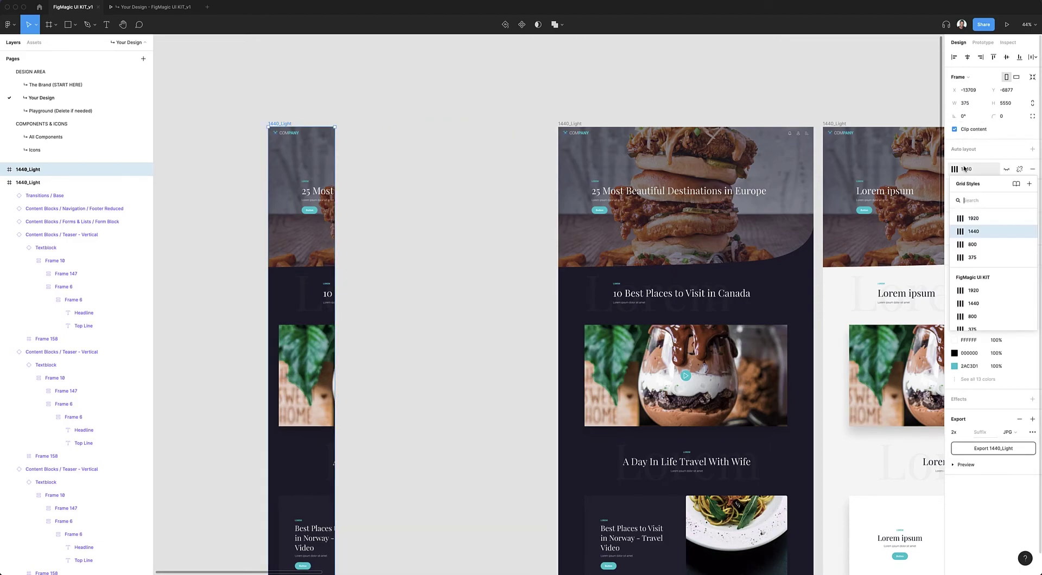
pyautogui.click(972, 256)
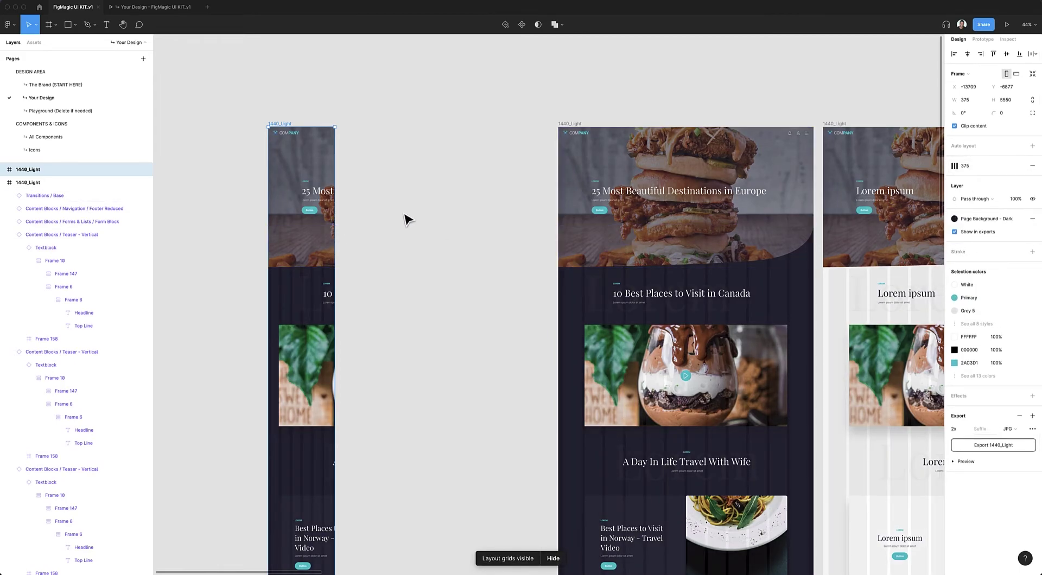
pyautogui.click(369, 188)
# Narrow the navigation header and the hero block of the mobile copy to 375 wide.
pyautogui.click(291, 135)
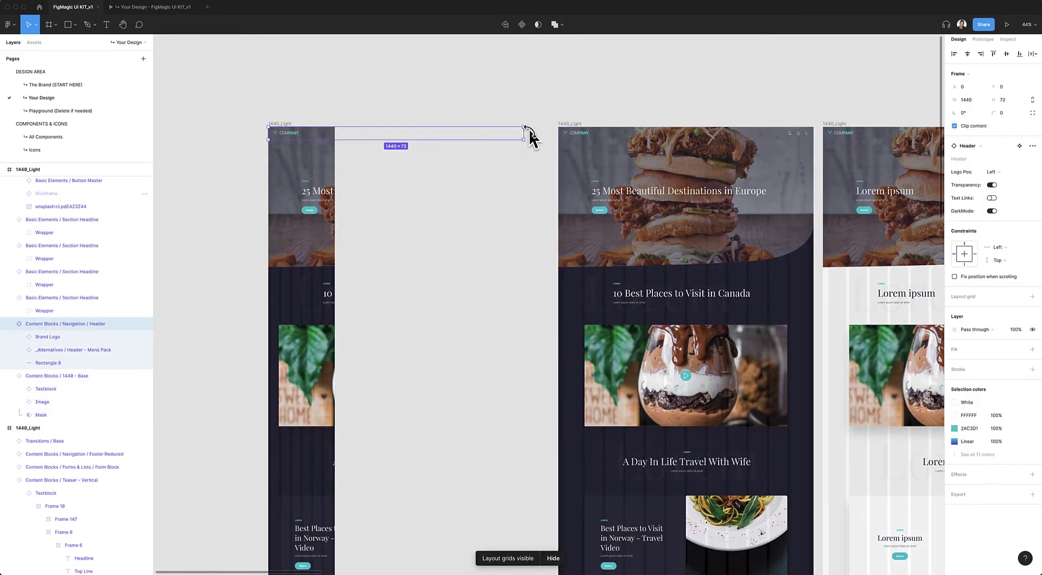
pyautogui.moveTo(524, 132); pyautogui.dragTo(346, 137)
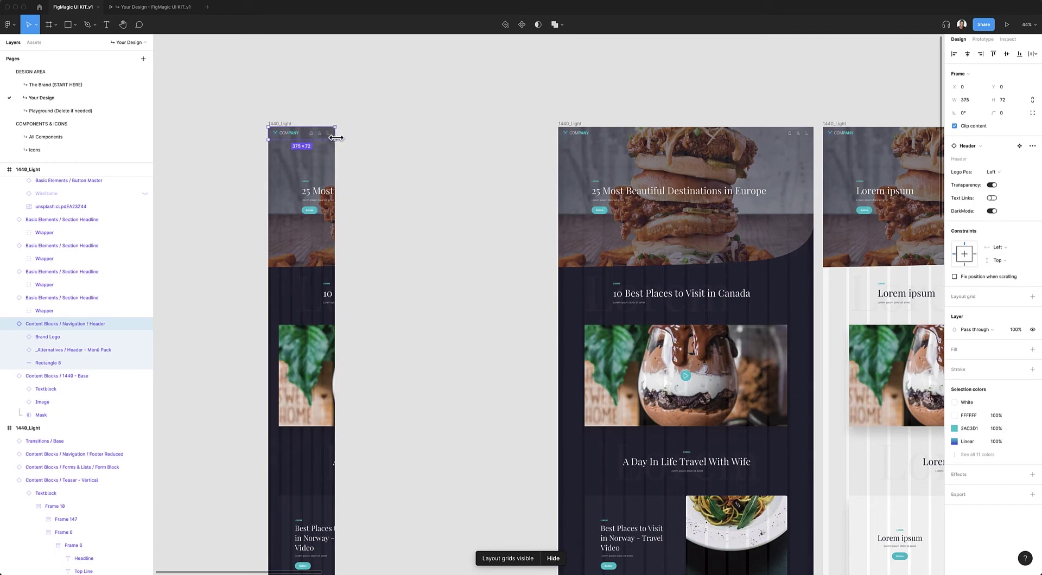
pyautogui.click(330, 164)
pyautogui.moveTo(523, 173); pyautogui.dragTo(335, 187)
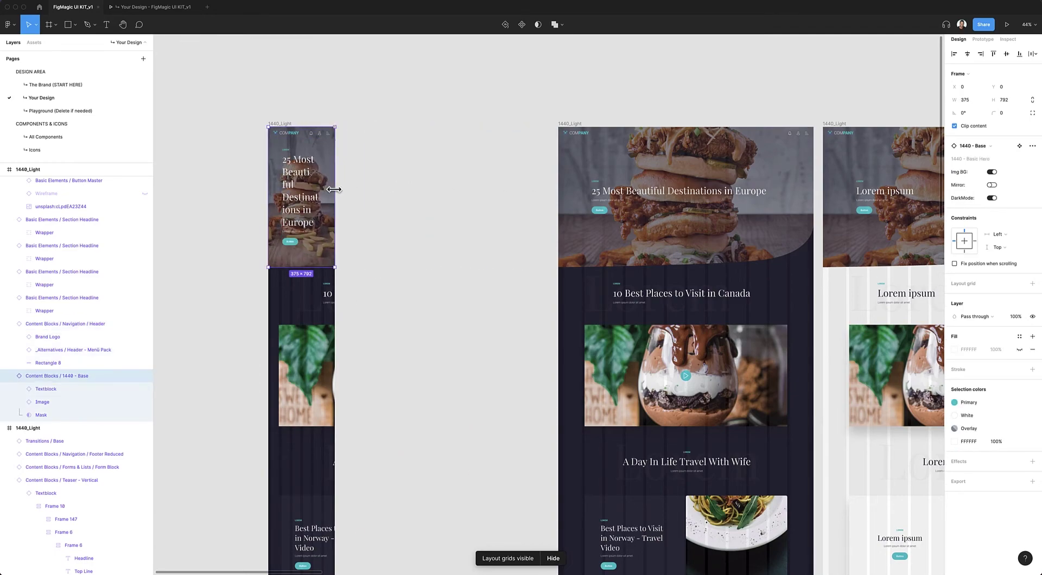
# Narrow the mobile copy's first section headline to 370 wide, and shrink the dessert image to fit the frame below it.
pyautogui.click(321, 283)
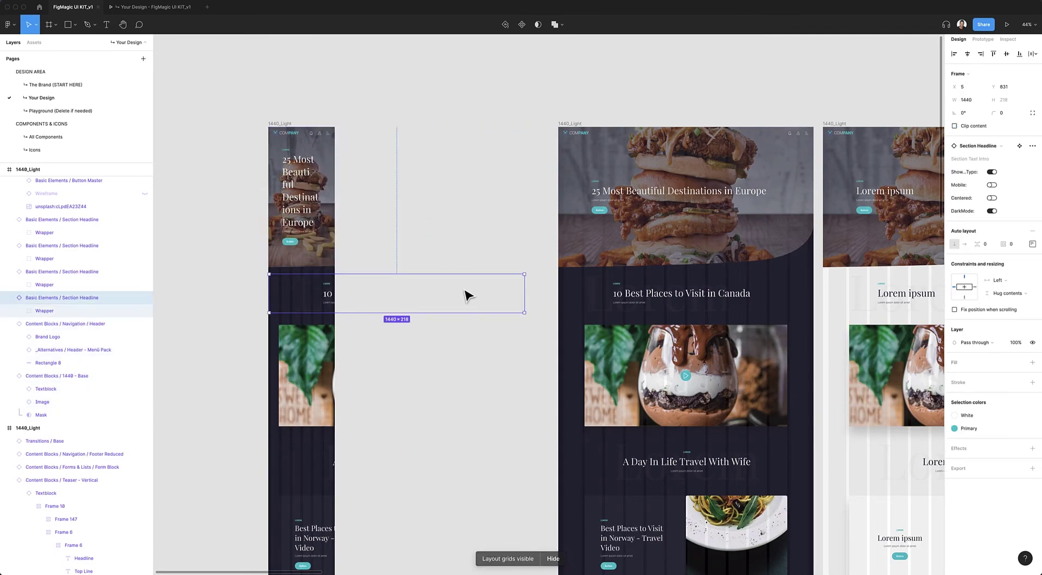
pyautogui.moveTo(519, 292); pyautogui.dragTo(335, 293)
pyautogui.scroll(-2, 344, 296)
pyautogui.scroll(-5, 344, 296)
pyautogui.moveTo(318, 219); pyautogui.dragTo(317, 284)
pyautogui.moveTo(470, 342); pyautogui.dragTo(336, 293)
pyautogui.click(309, 219)
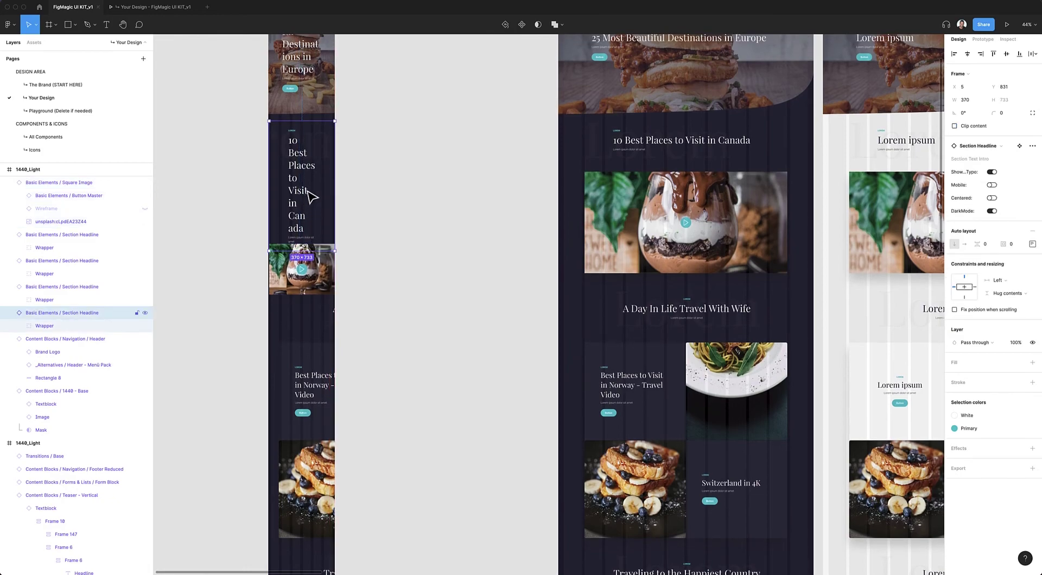
# Switch the mobile copy's first section headline to its mobile variant, set it 343 wide, and move the dessert image up beneath it.
pyautogui.click(993, 185)
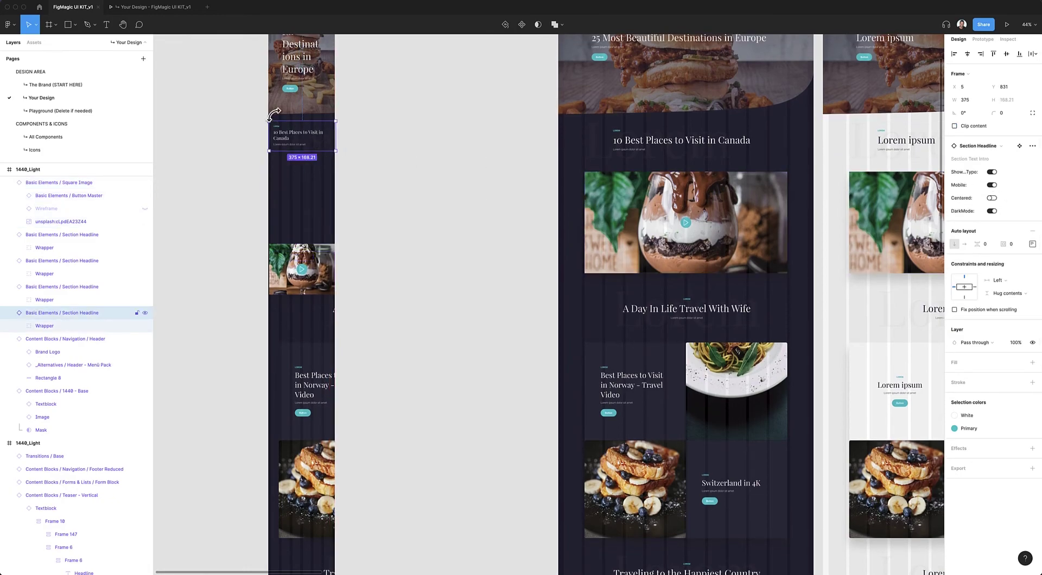
pyautogui.scroll(1, 336, 140)
pyautogui.moveTo(336, 151); pyautogui.dragTo(332, 152)
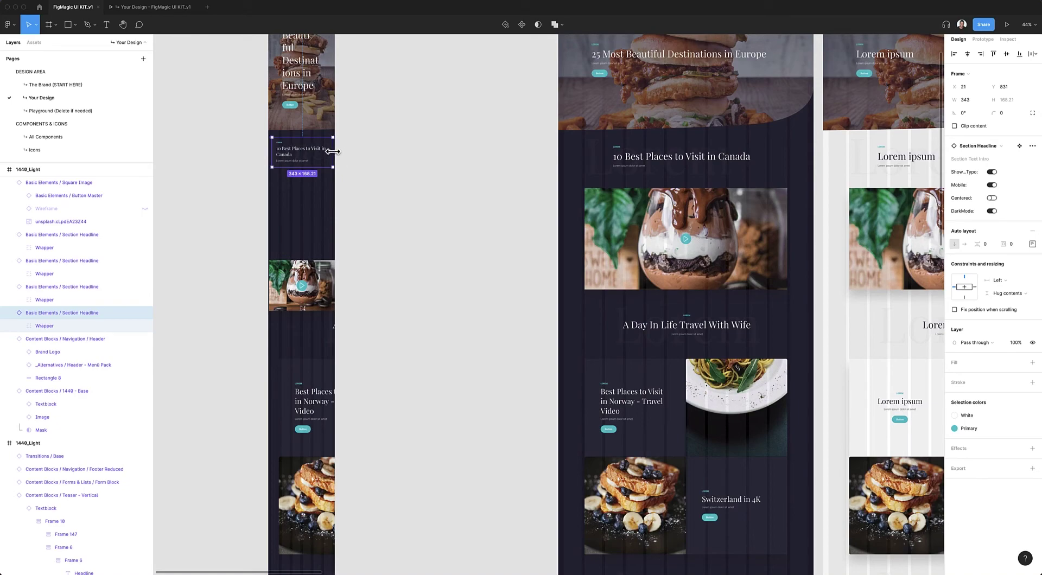
pyautogui.scroll(1, 314, 163)
pyautogui.moveTo(311, 283); pyautogui.dragTo(311, 204)
# Narrow the rounded transition shape under the mobile hero to 375 wide and switch the hero text block to its small variant.
pyautogui.click(309, 90)
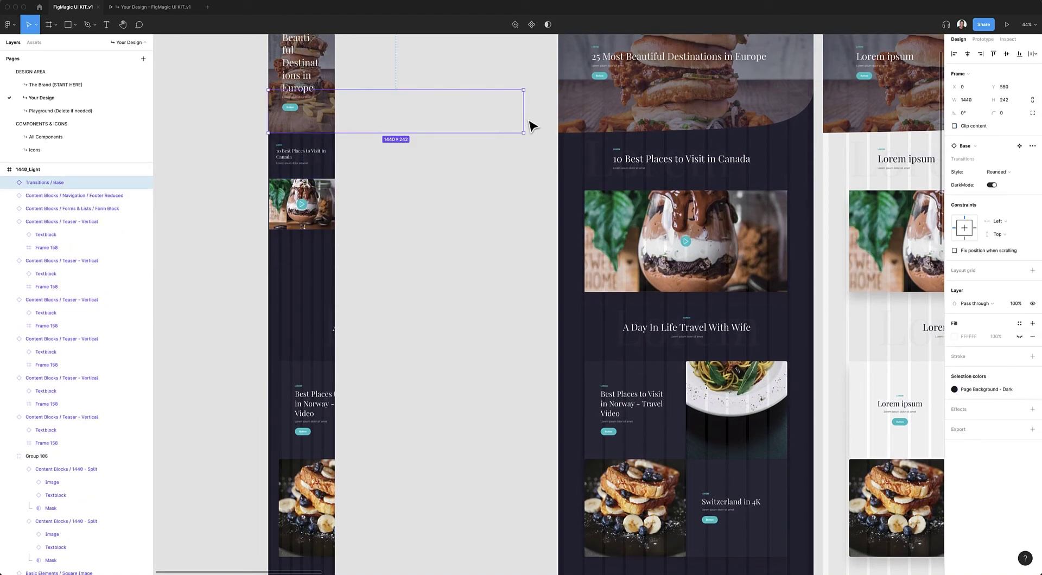
pyautogui.moveTo(523, 119); pyautogui.dragTo(355, 125)
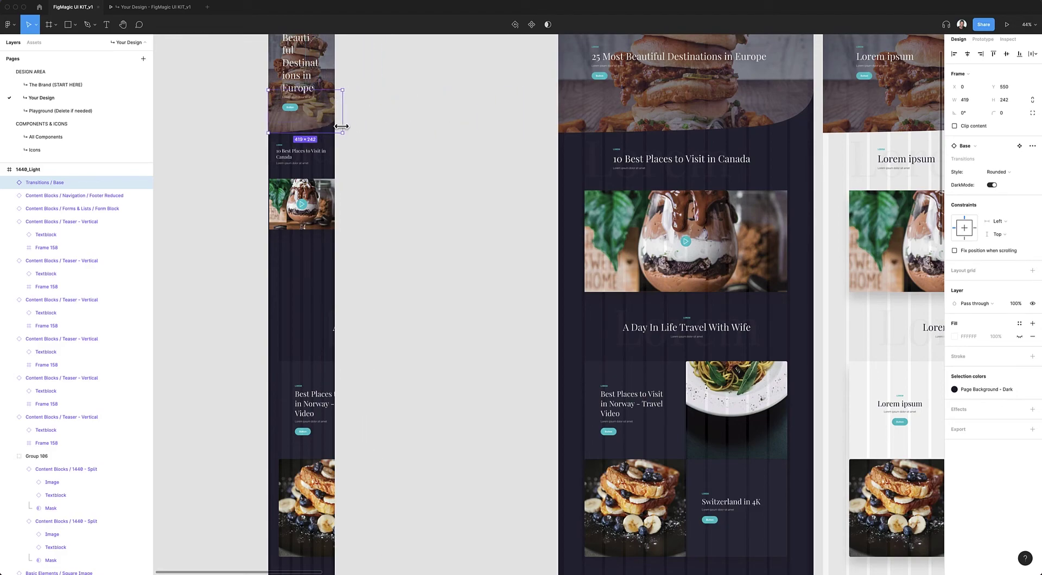
pyautogui.scroll(3, 307, 123)
pyautogui.click(306, 146)
pyautogui.click(306, 145)
pyautogui.click(992, 237)
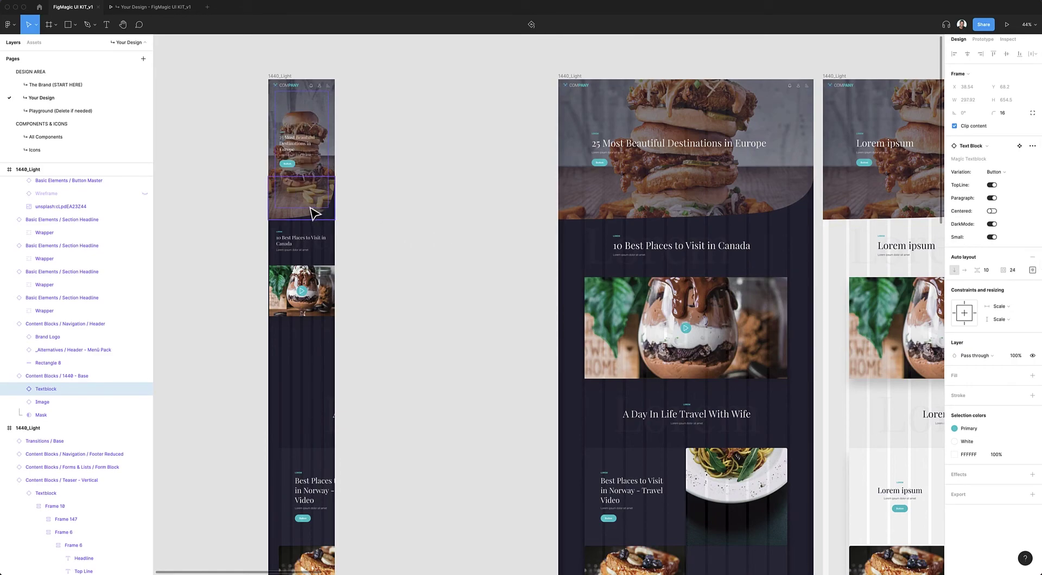
# Move the transition shape up to Y 421, and close the gaps below it by raising the first headline and the dessert image to Y 925.
pyautogui.press('Escape')
pyautogui.moveTo(308, 221); pyautogui.dragTo(308, 198)
pyautogui.click(330, 203)
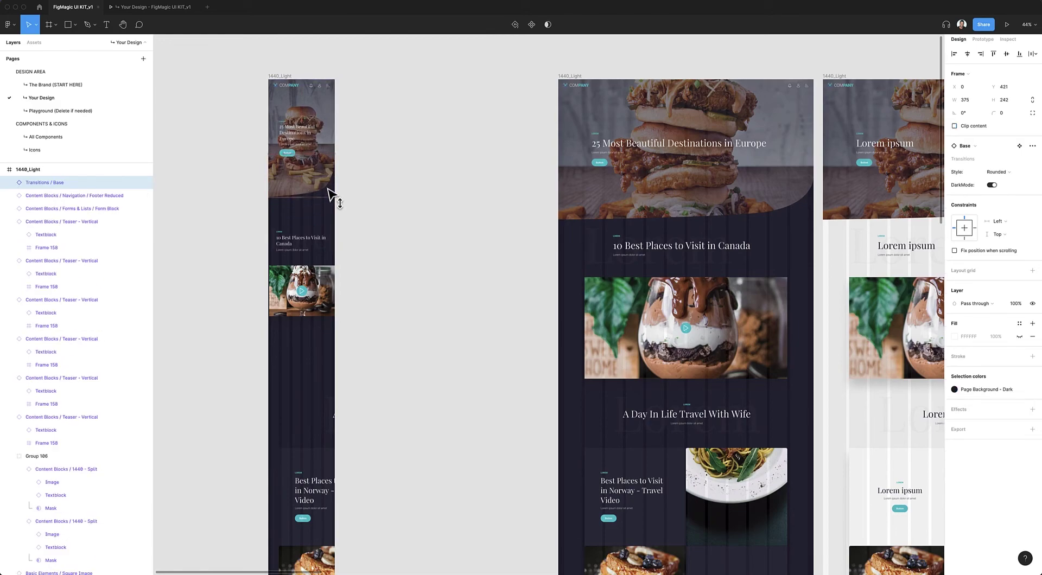
pyautogui.click(306, 232)
pyautogui.moveTo(307, 239); pyautogui.dragTo(305, 230)
pyautogui.click(314, 282)
pyautogui.moveTo(314, 281); pyautogui.dragTo(313, 258)
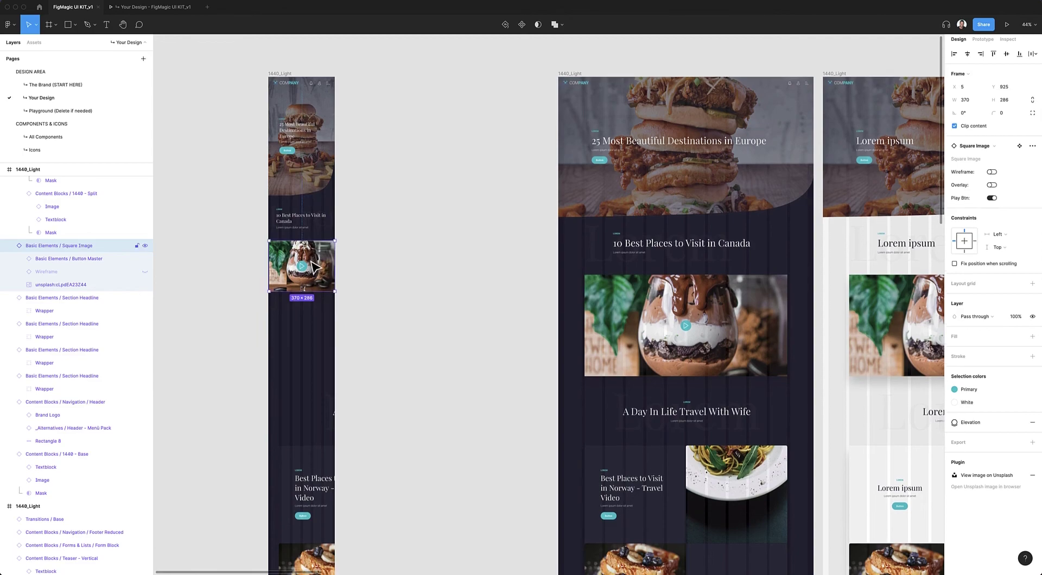
# Switch the "A Day In Life Travel With Wife" headline to its mobile variant, 348 wide at X 16, and place it below the dessert image.
pyautogui.scroll(-3, 323, 374)
pyautogui.click(327, 348)
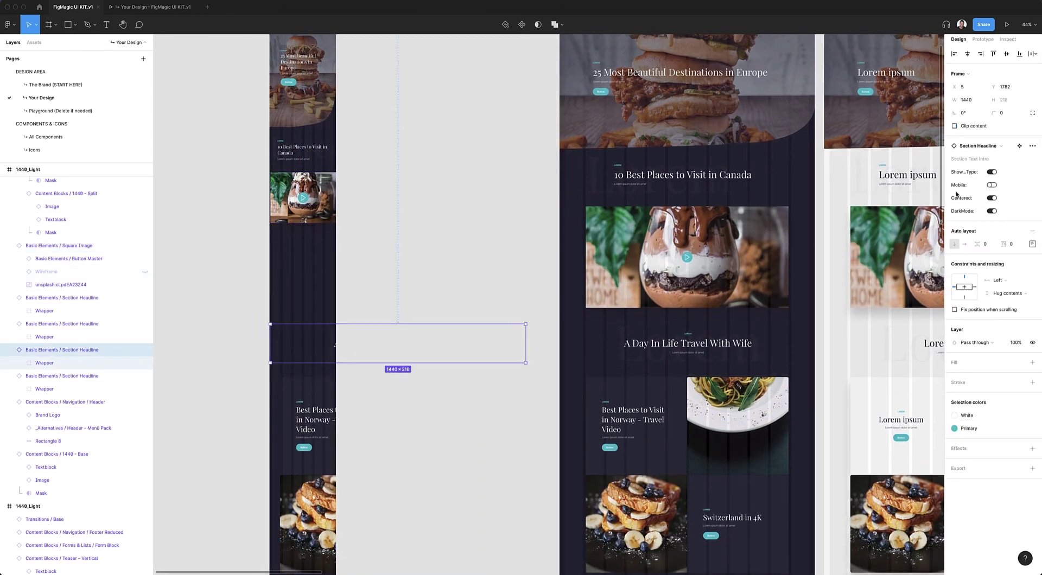
pyautogui.click(992, 185)
pyautogui.moveTo(310, 347); pyautogui.dragTo(310, 253)
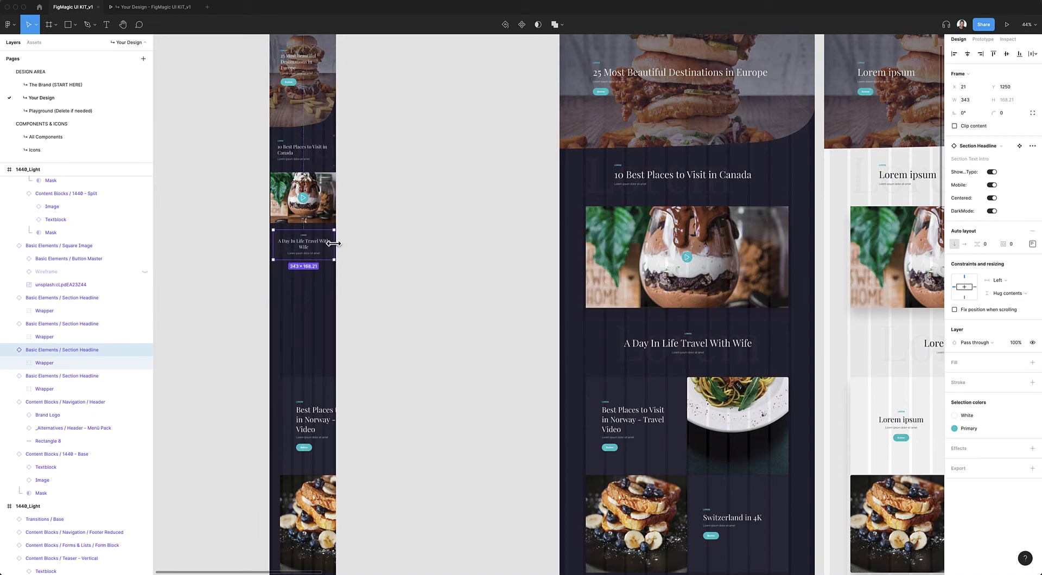
pyautogui.scroll(5, 300, 255)
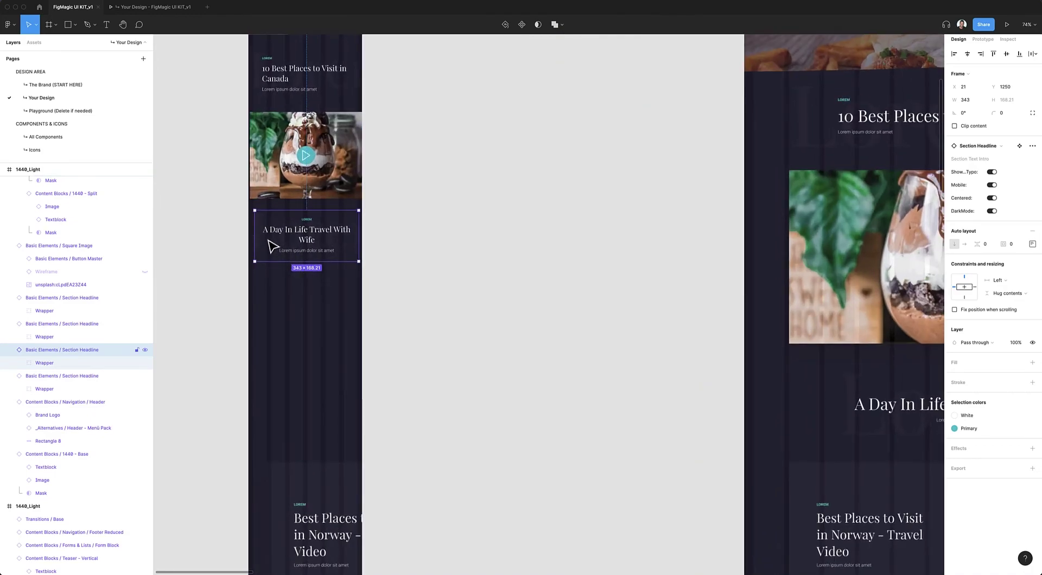
pyautogui.moveTo(253, 233); pyautogui.dragTo(251, 232)
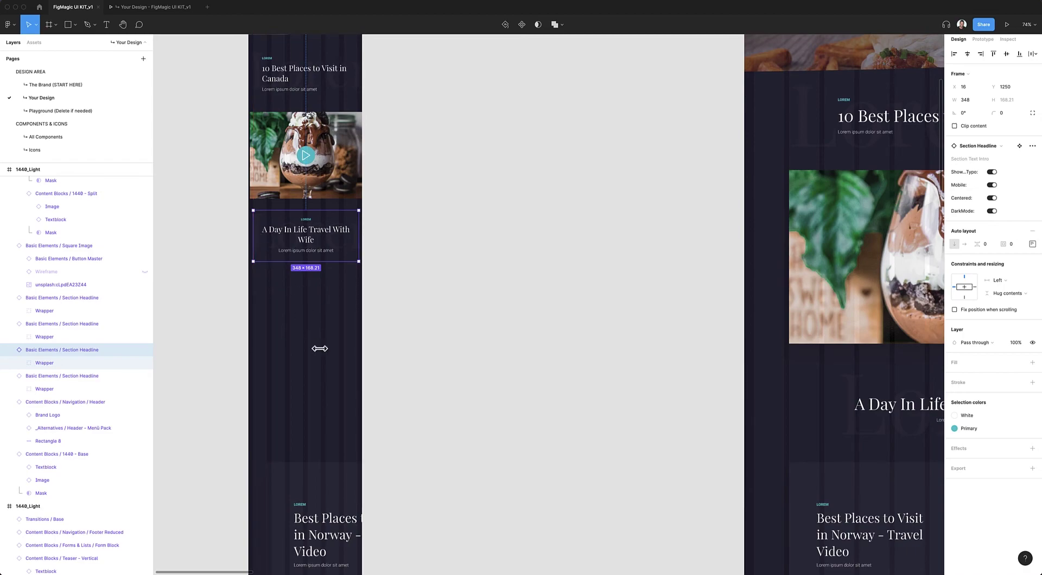
# Switch the pasta and toast split blocks to their mobile layout and move them up below the second headline, fitted to the frame.
pyautogui.scroll(-5, 340, 423)
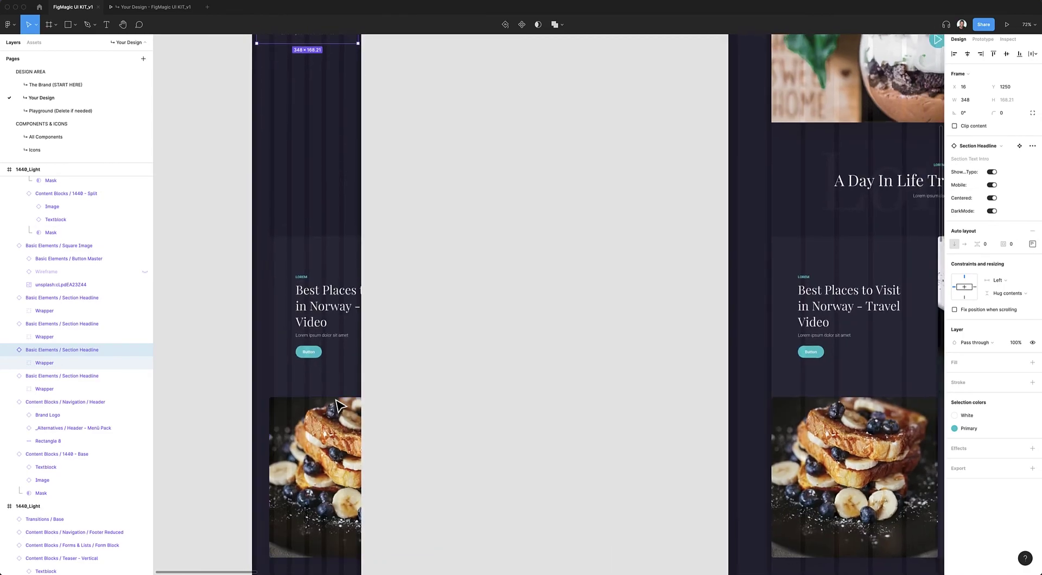
pyautogui.scroll(-3, 336, 420)
pyautogui.click(341, 380)
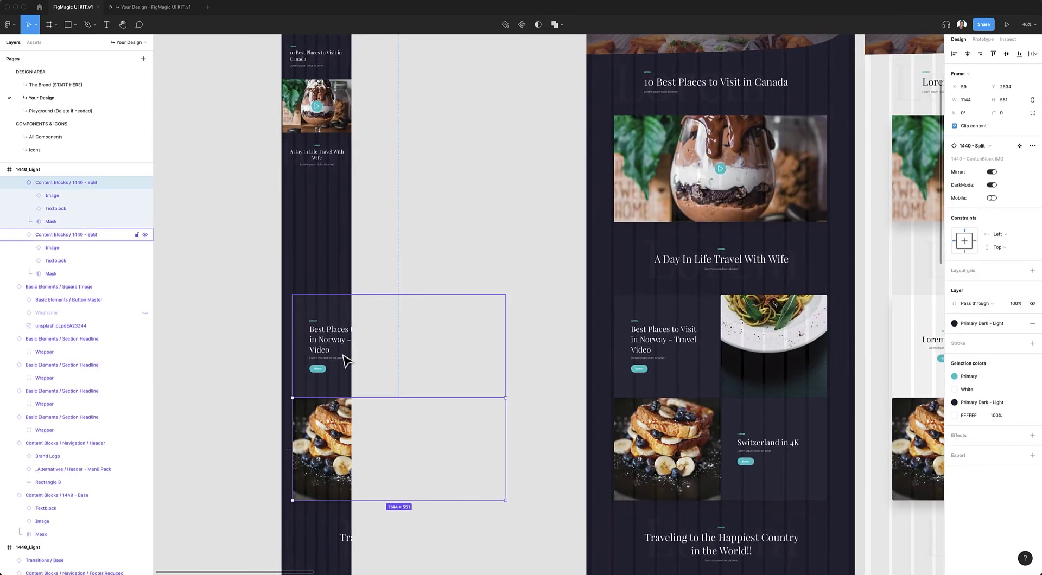
pyautogui.click(992, 198)
pyautogui.press('Escape')
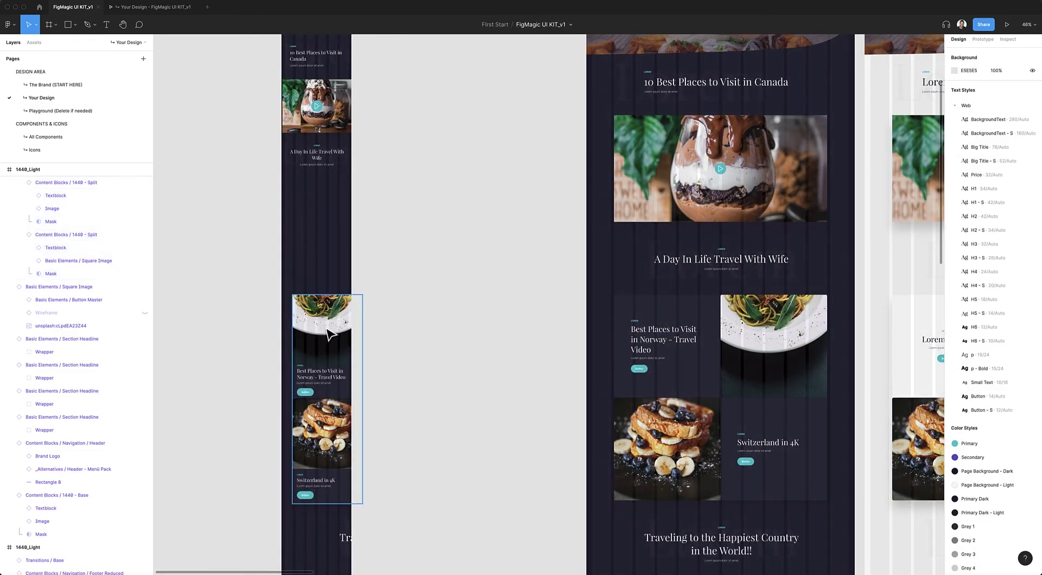
pyautogui.moveTo(342, 324); pyautogui.dragTo(331, 238)
pyautogui.moveTo(325, 445); pyautogui.dragTo(328, 361)
# Switch the "Traveling to the Happiest Country in the World!!" headline to its mobile variant and move it up to Y 2763.
pyautogui.scroll(-5, 344, 414)
pyautogui.click(344, 414)
pyautogui.click(989, 185)
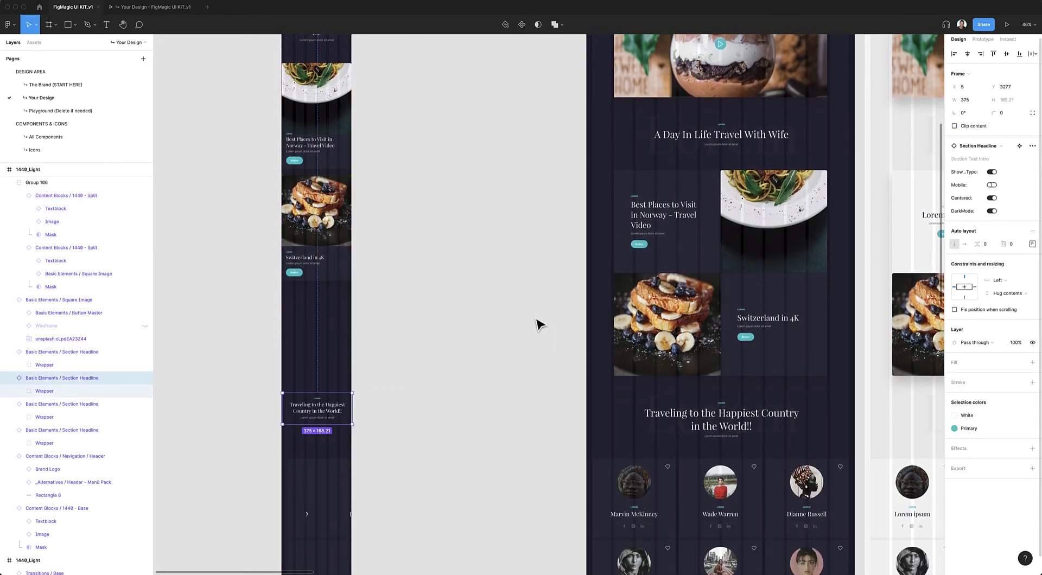
pyautogui.moveTo(337, 410); pyautogui.dragTo(333, 321)
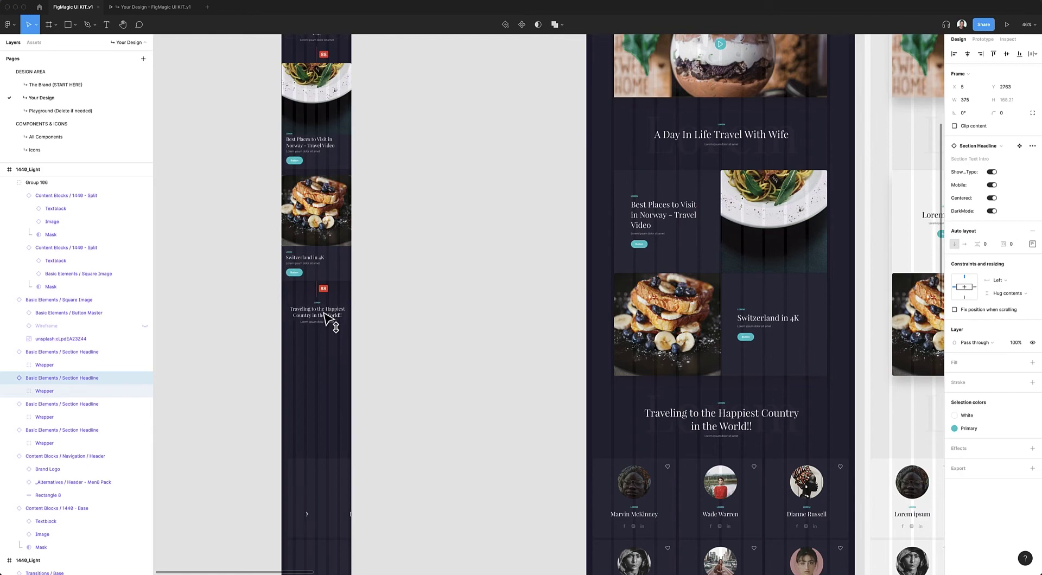
# Move one profile teaser card up below the "Traveling to the Happiest Country" headline and size it 340 wide at X 16.
pyautogui.scroll(-5, 328, 381)
pyautogui.moveTo(338, 358); pyautogui.dragTo(343, 252)
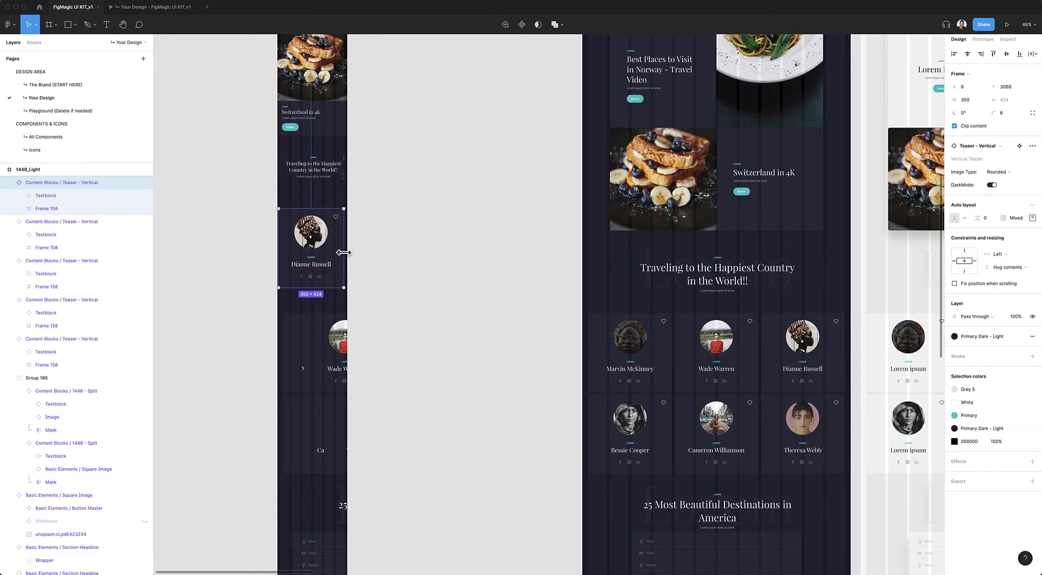
pyautogui.moveTo(278, 250); pyautogui.dragTo(280, 250)
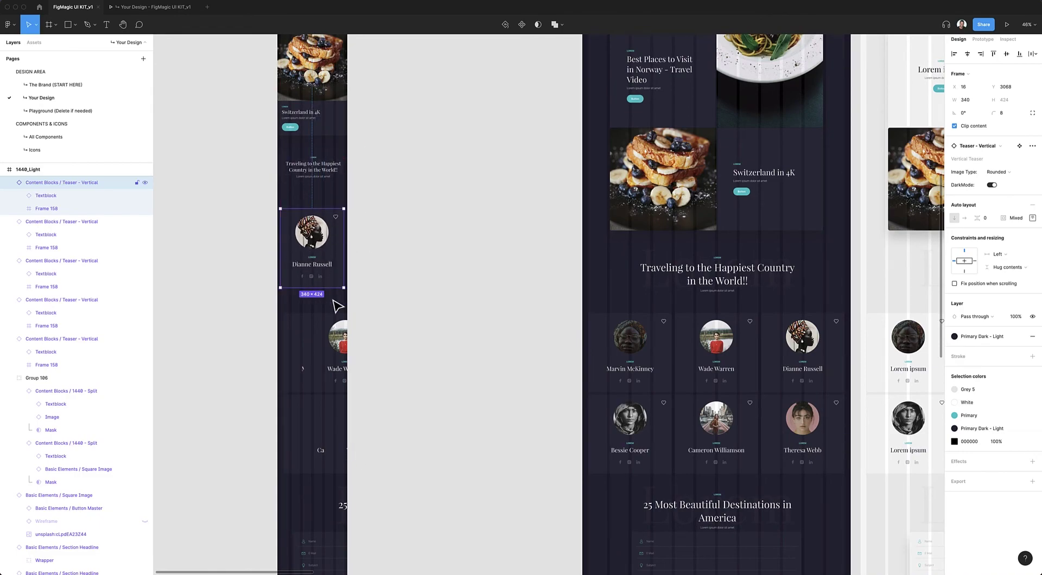
# Delete the five remaining profile teaser cards from the mobile copy.
pyautogui.click(318, 360)
pyautogui.moveTo(498, 319); pyautogui.dragTo(281, 458)
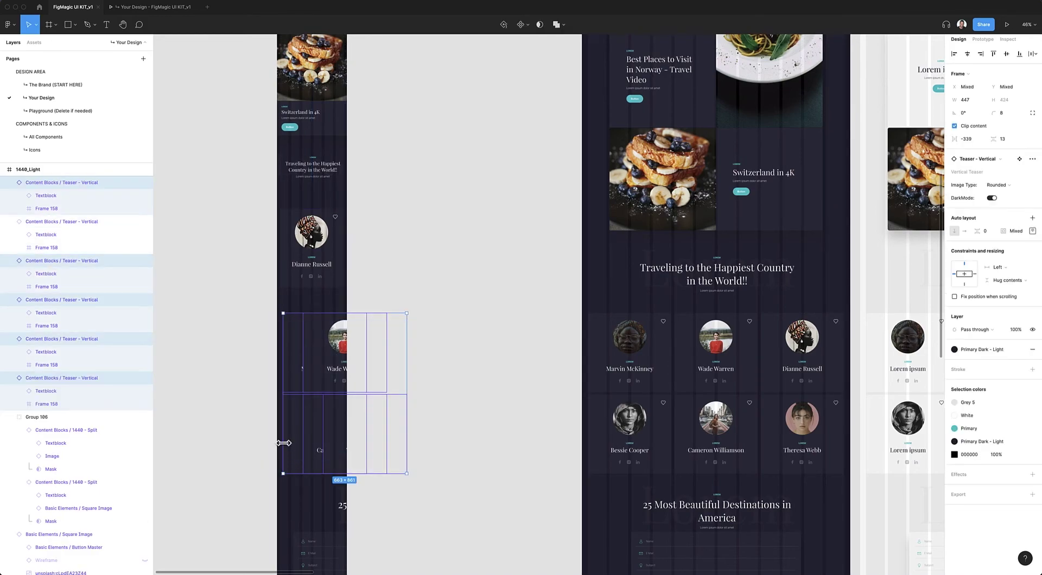
pyautogui.press('Delete')
# Add the Slider Bullets component from the kit's elements and center it beneath the profile card at X 155, Y 3521.
pyautogui.click(33, 42)
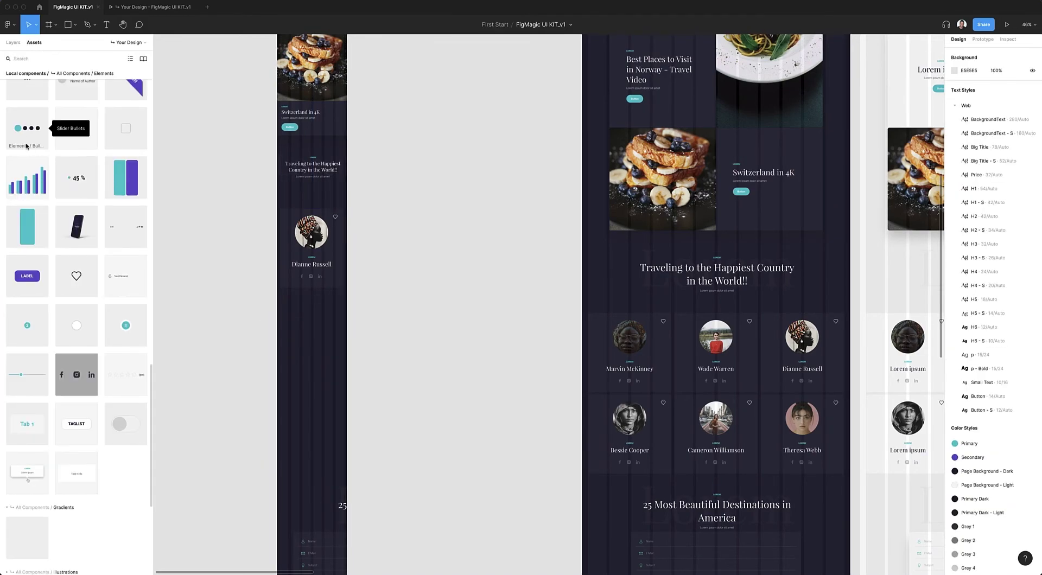
pyautogui.moveTo(25, 133); pyautogui.dragTo(187, 201)
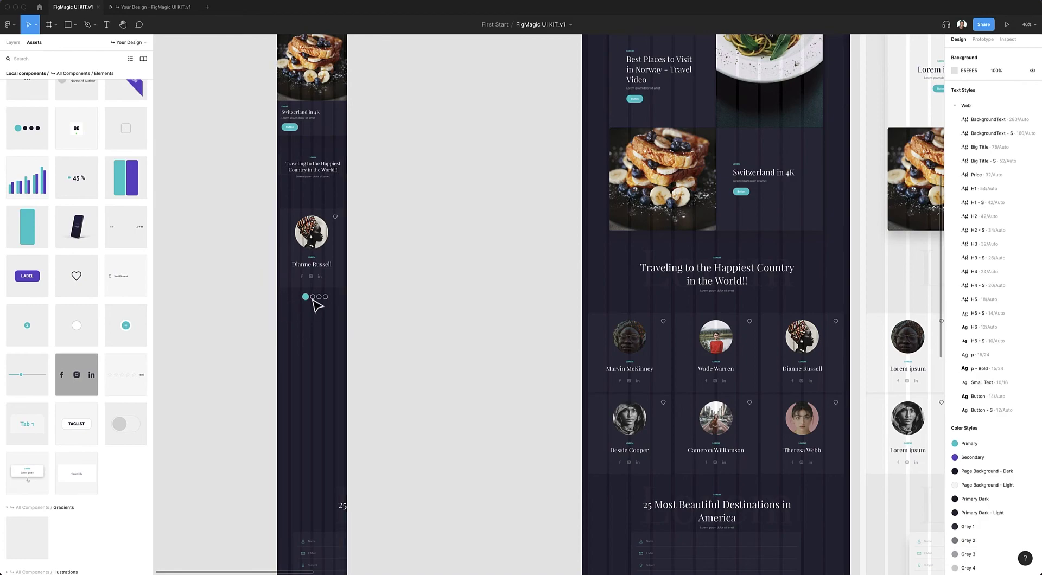
pyautogui.moveTo(316, 305); pyautogui.dragTo(318, 305)
pyautogui.click(486, 261)
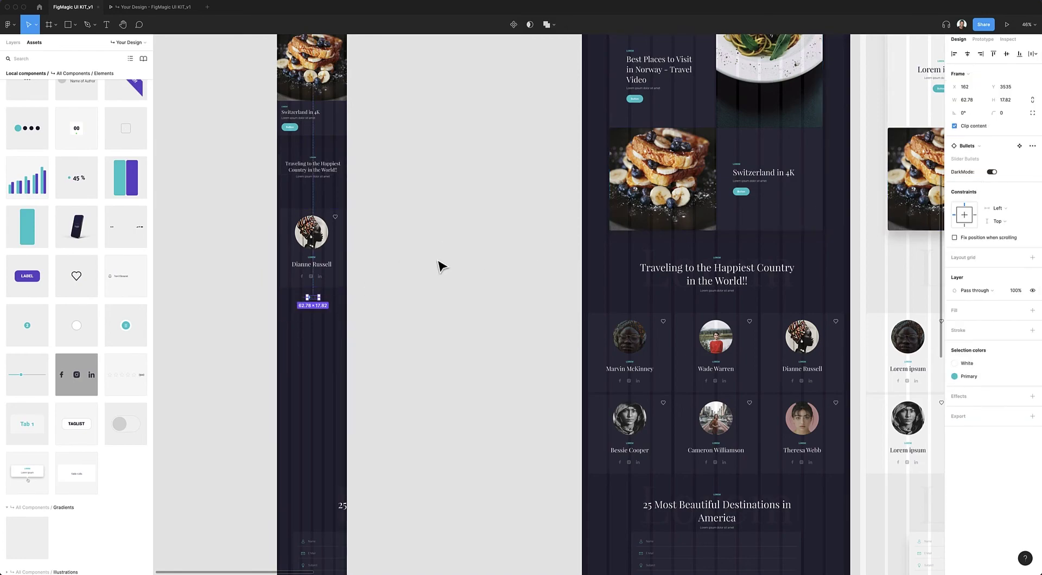
pyautogui.scroll(5, 333, 290)
pyautogui.click(304, 314)
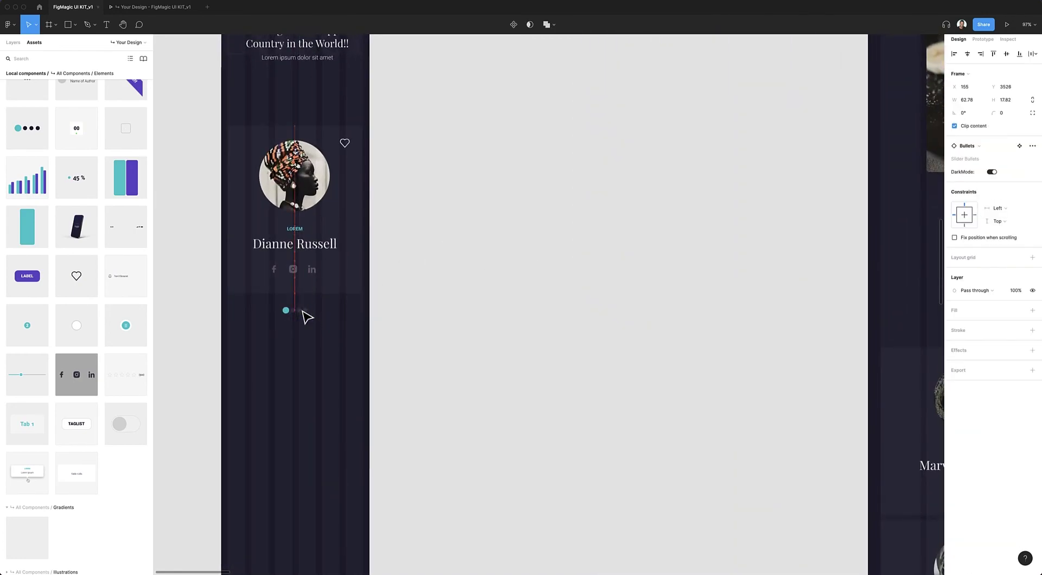
pyautogui.scroll(-1, 366, 307)
pyautogui.scroll(-3, 367, 307)
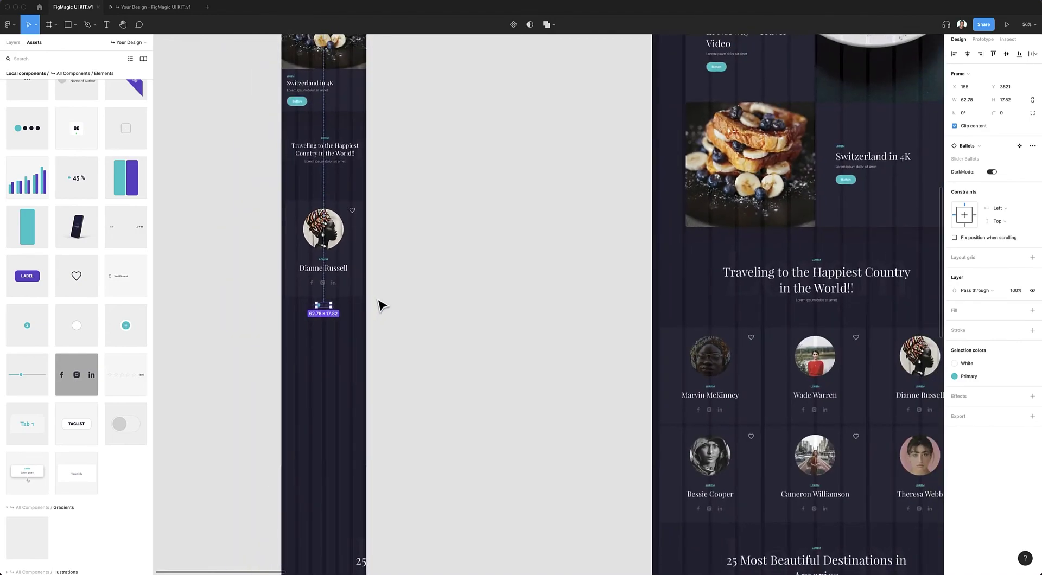
pyautogui.scroll(-1, 397, 297)
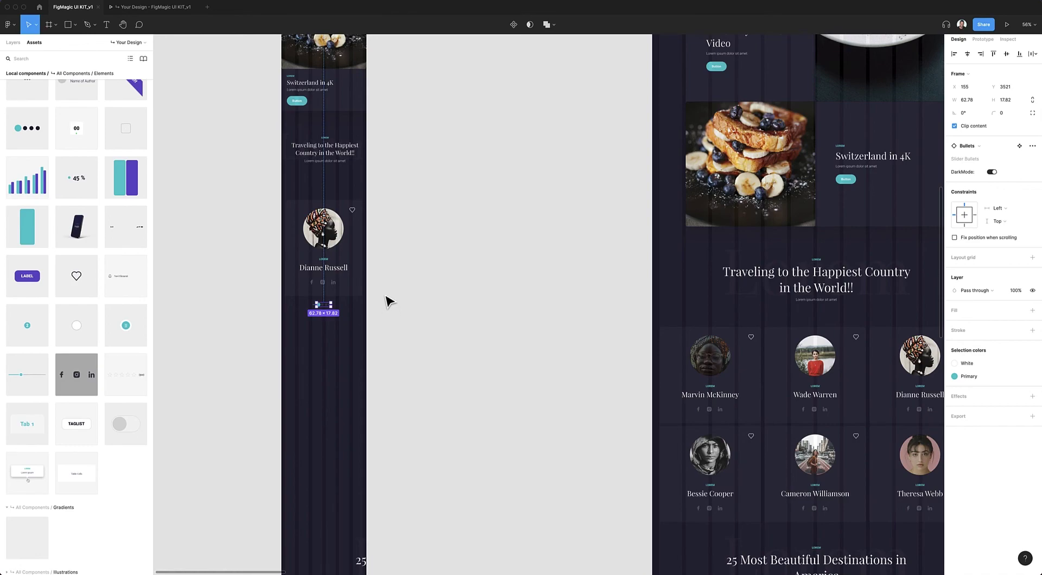
pyautogui.click(389, 302)
# Switch the "25 Most Beautiful Destinations in America" headline to its mobile variant, 343 wide, and place it below the bullets at X 16, Y 3636.
pyautogui.scroll(-2, 374, 326)
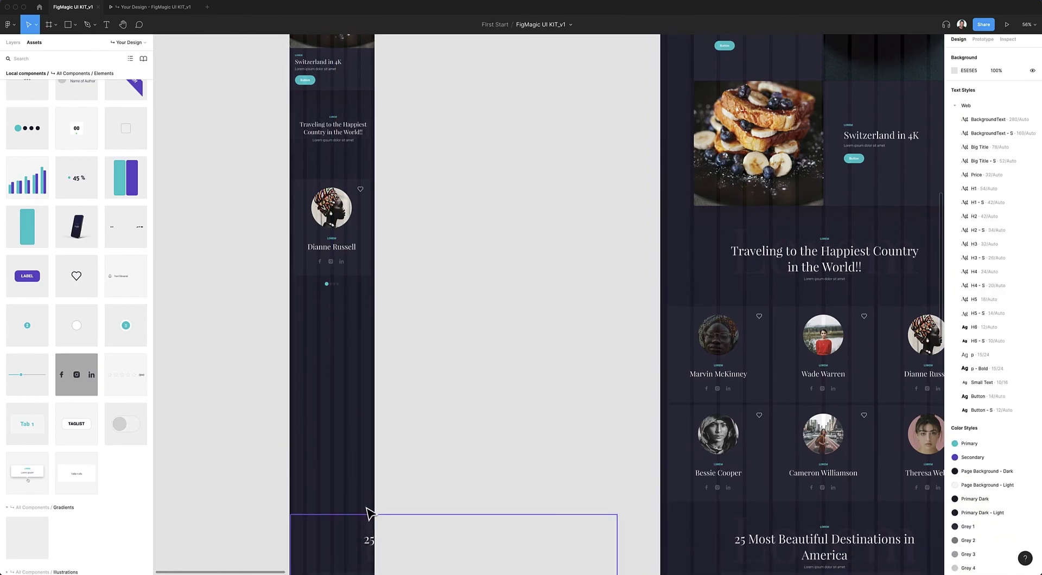
pyautogui.hscroll(-1, 367, 532)
pyautogui.scroll(-6, 375, 534)
pyautogui.hscroll(-2, 380, 532)
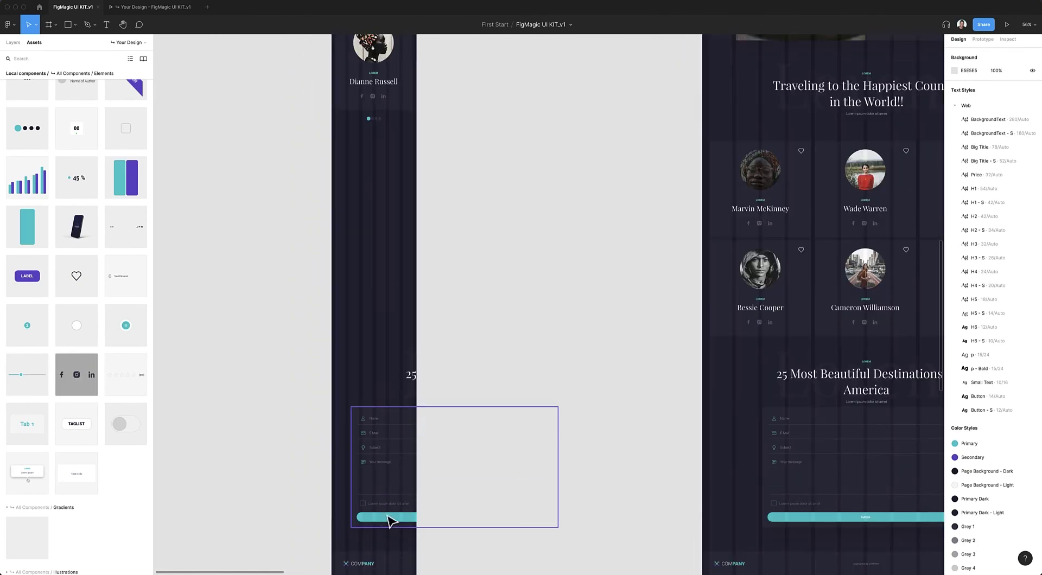
pyautogui.click(408, 380)
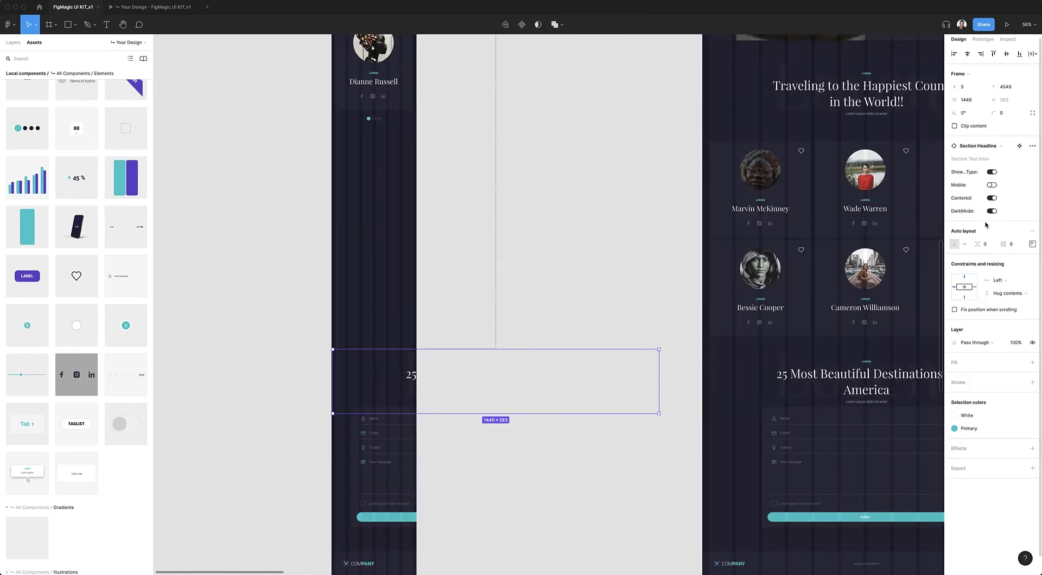
pyautogui.click(992, 185)
pyautogui.moveTo(388, 366); pyautogui.dragTo(412, 158)
pyautogui.moveTo(337, 160); pyautogui.dragTo(336, 159)
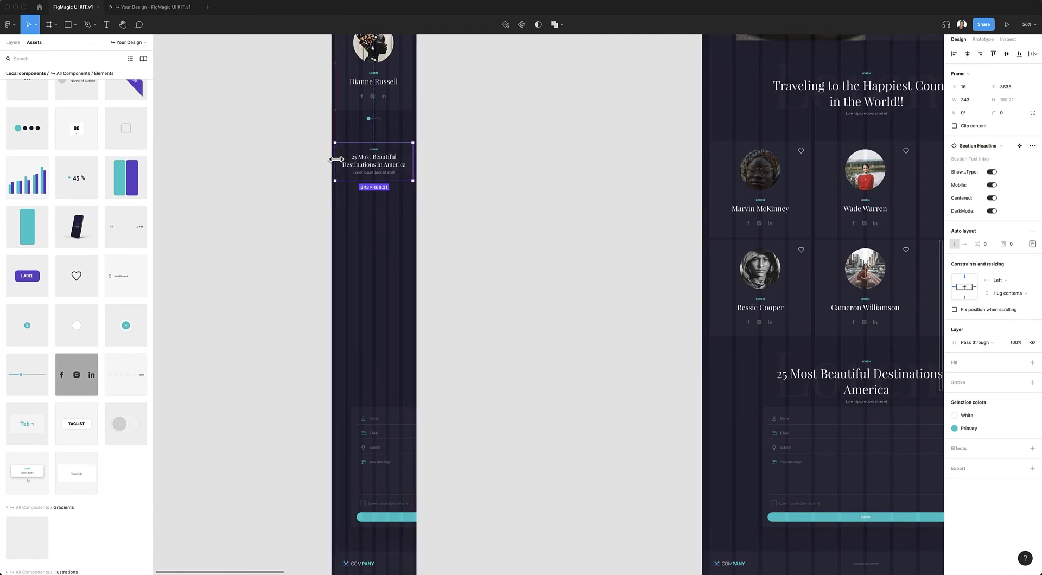
# Move the contact form up below the last headline to X 16, Y 3857, and narrow it to fit the mobile frame.
pyautogui.moveTo(392, 429); pyautogui.dragTo(380, 222)
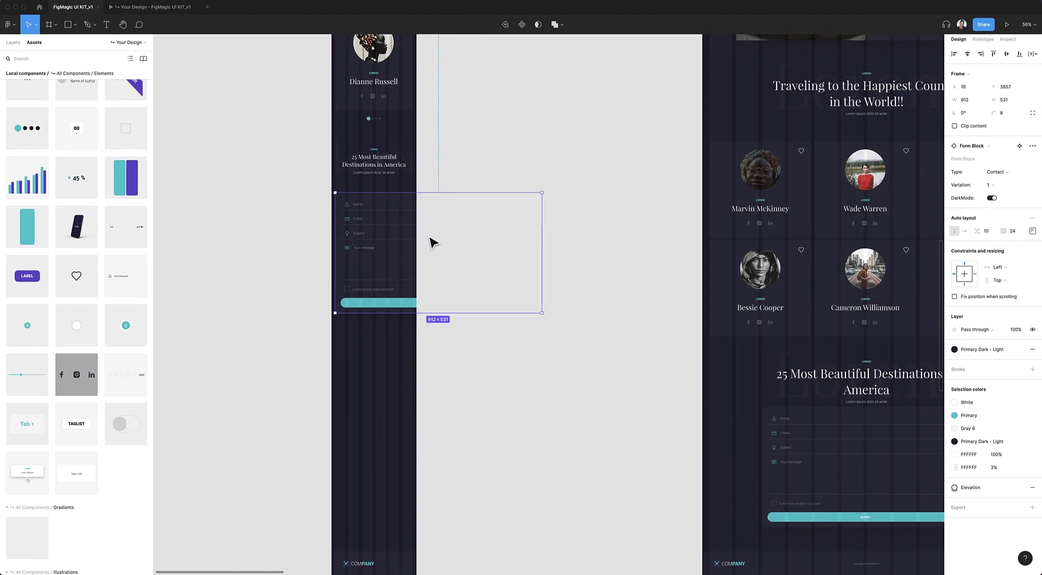
pyautogui.moveTo(531, 246); pyautogui.dragTo(413, 242)
# Narrow the footer to 375 wide, switch it to its mobile variant, and move it up below the contact form to Y 4485.
pyautogui.hscroll(1, 412, 270)
pyautogui.scroll(-3, 405, 470)
pyautogui.click(404, 497)
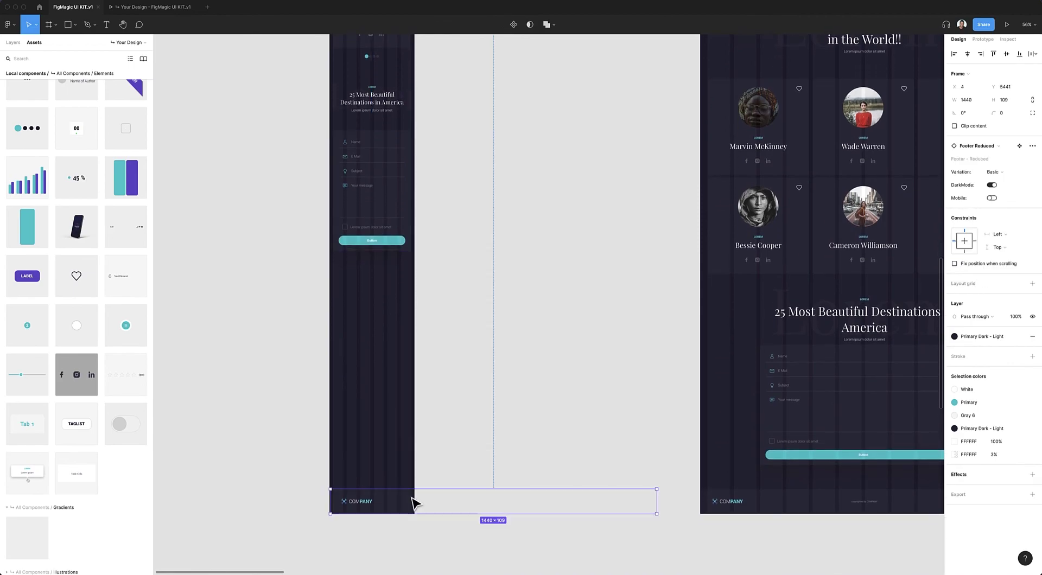
pyautogui.moveTo(654, 497); pyautogui.dragTo(414, 500)
pyautogui.click(991, 198)
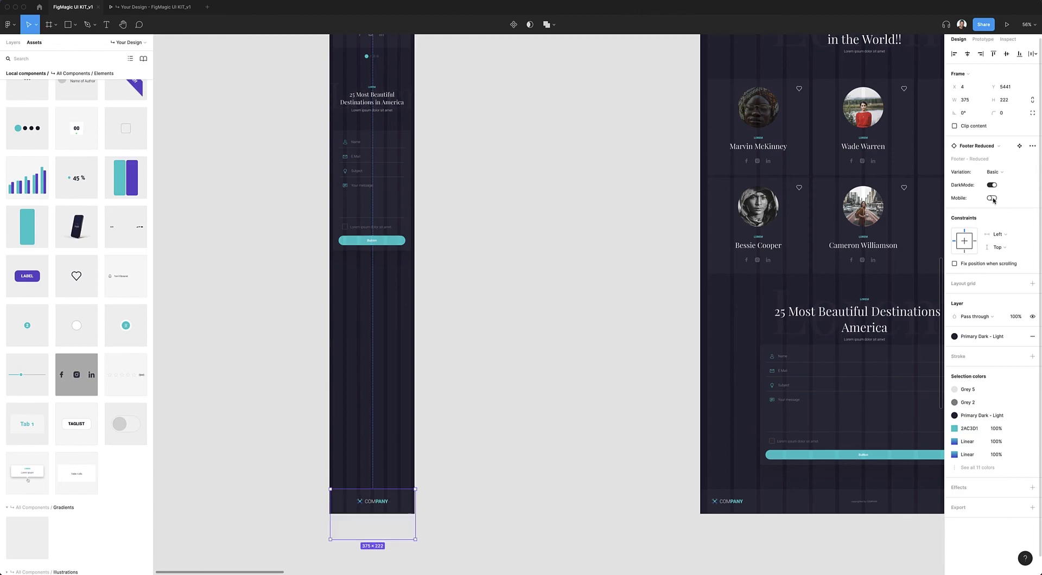
pyautogui.moveTo(381, 507); pyautogui.dragTo(402, 252)
# Shorten the mobile page frame to a height of 4752 and move it beside the dark desktop page at X -12534.
pyautogui.scroll(-5, 402, 252)
pyautogui.scroll(5, 399, 239)
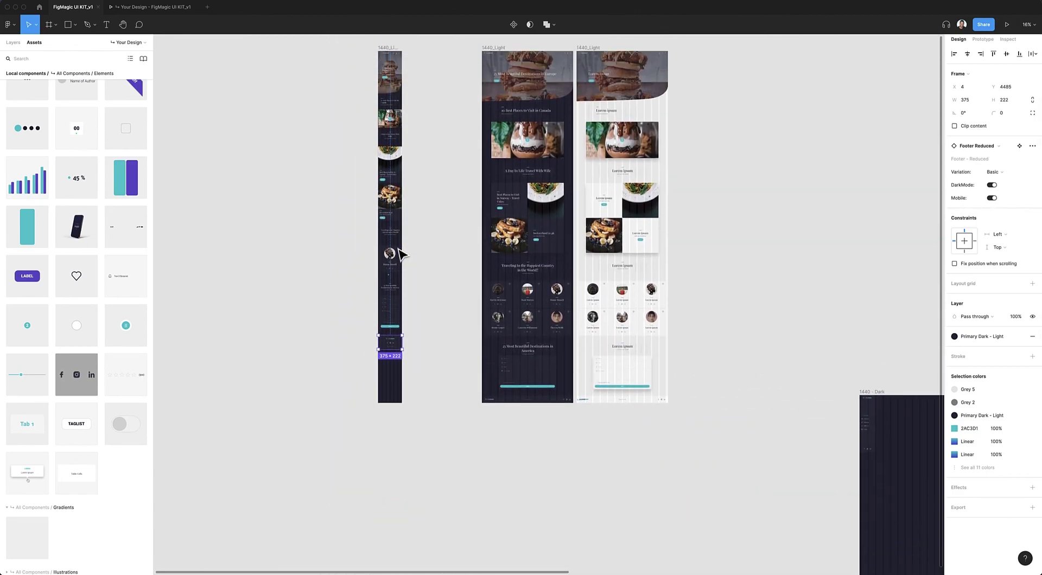
pyautogui.click(386, 170)
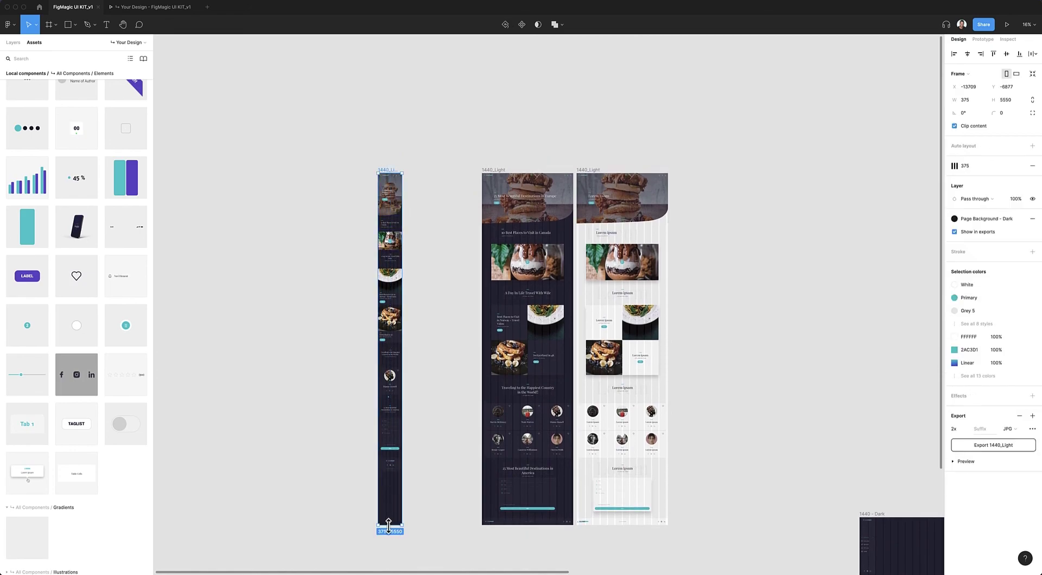
pyautogui.moveTo(392, 488); pyautogui.dragTo(393, 473)
pyautogui.moveTo(391, 172); pyautogui.dragTo(468, 177)
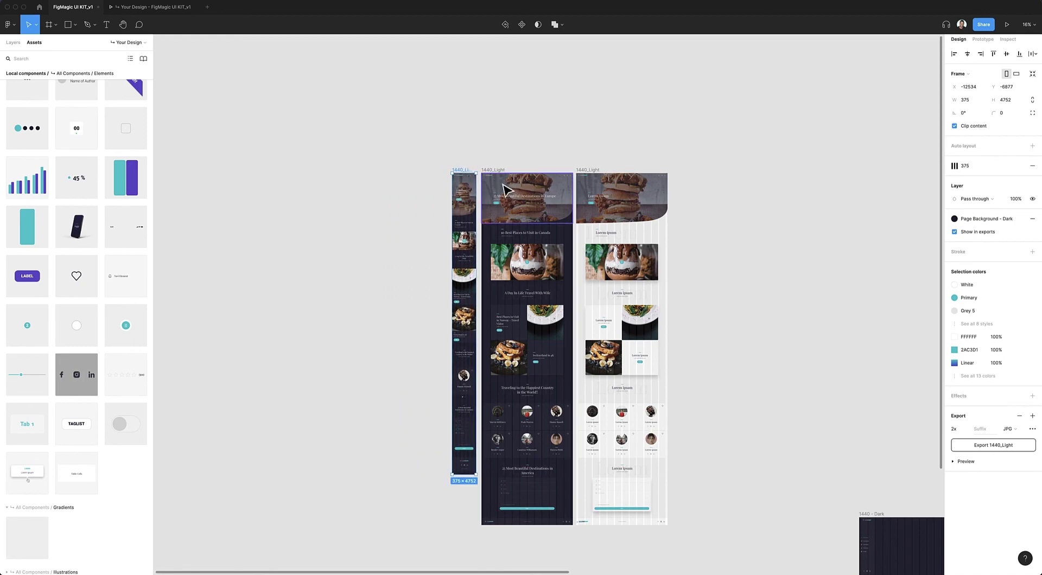
# Deselect the mobile page frame and hide the layout grids across the canvas.
pyautogui.scroll(5, 504, 195)
pyautogui.scroll(-3, 367, 233)
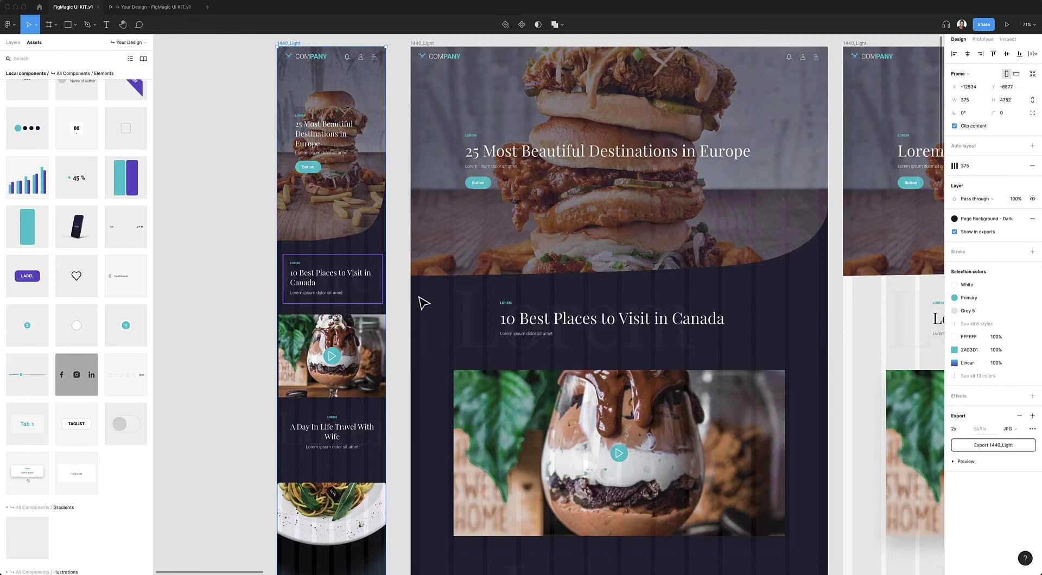
pyautogui.scroll(-2, 423, 303)
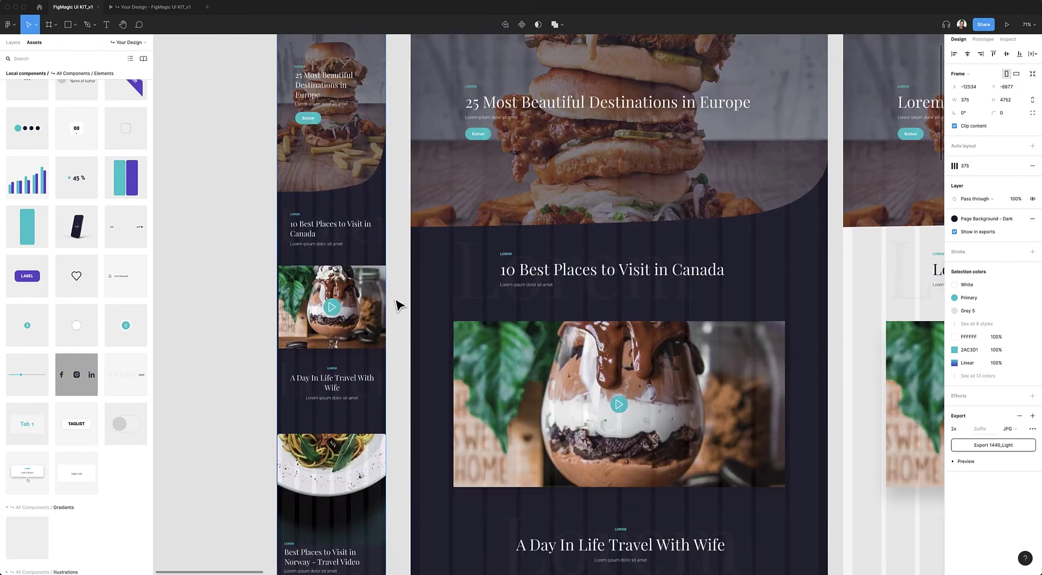
pyautogui.press('Escape')
pyautogui.hotkey('ctrl', 'g')
# Compare the dark mobile page with the dark desktop page section by section, from the first headline down to the contact form.
pyautogui.scroll(-5, 399, 306)
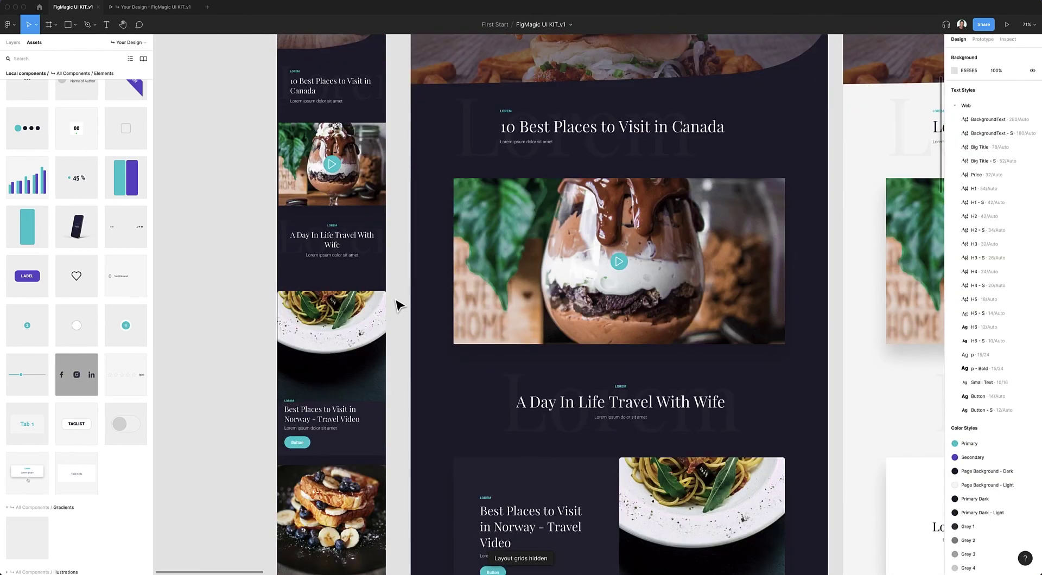
pyautogui.scroll(-10, 399, 305)
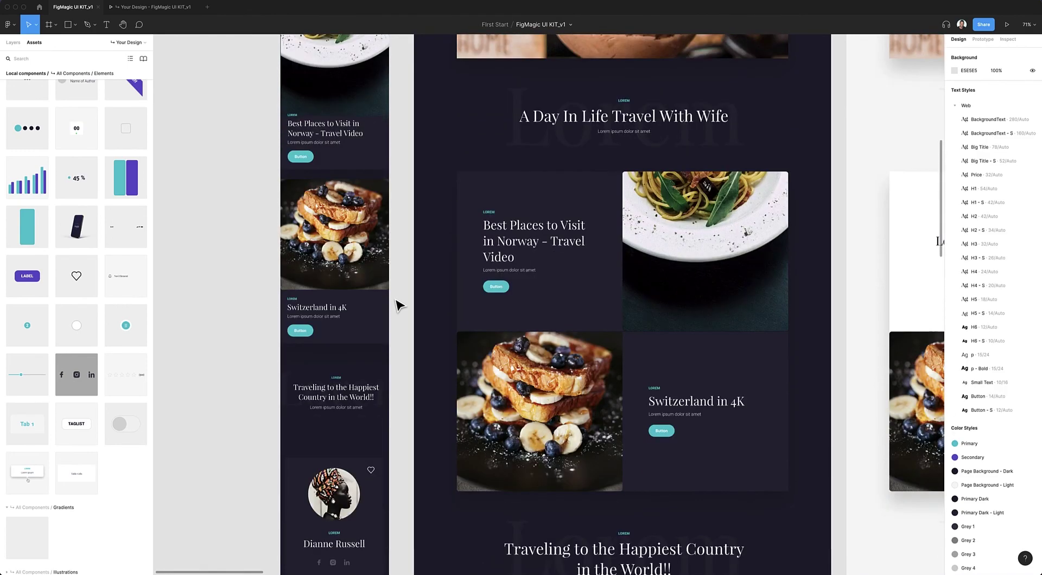
pyautogui.scroll(-3, 398, 305)
pyautogui.scroll(-1, 399, 305)
pyautogui.scroll(-5, 399, 306)
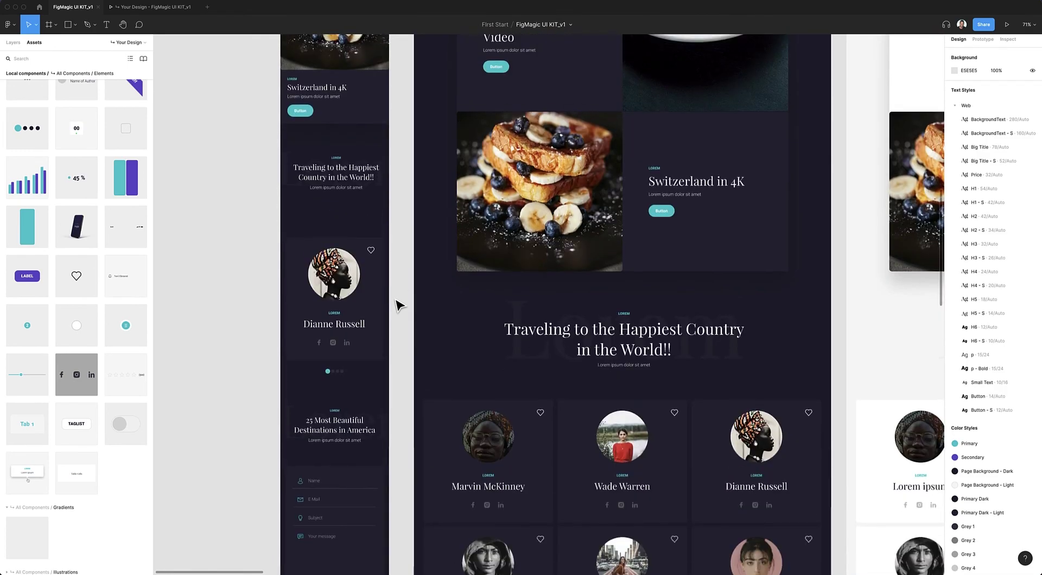
pyautogui.scroll(-1, 399, 305)
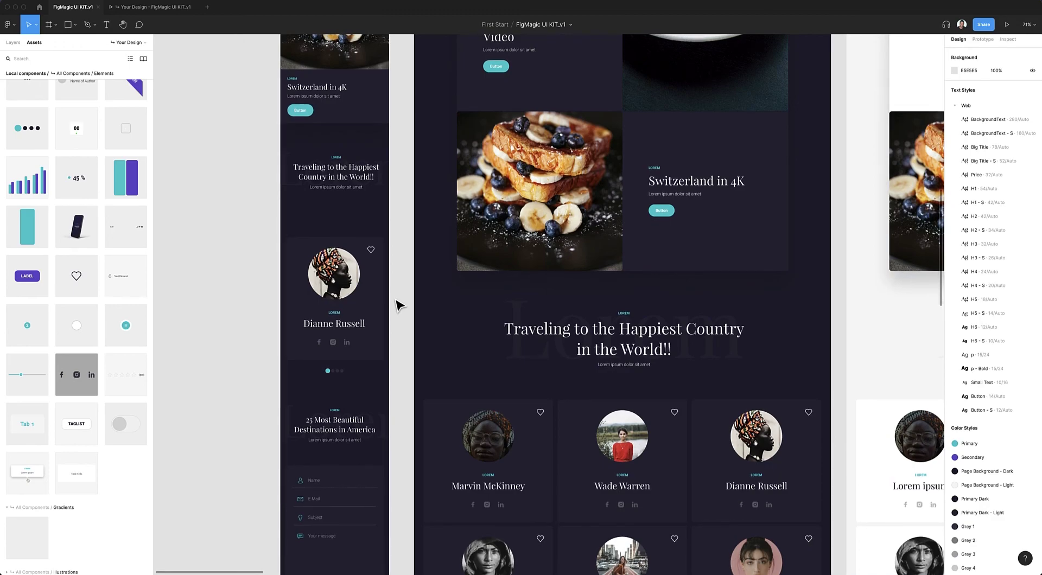
pyautogui.scroll(-1, 398, 306)
pyautogui.scroll(-2, 399, 305)
pyautogui.scroll(-3, 399, 306)
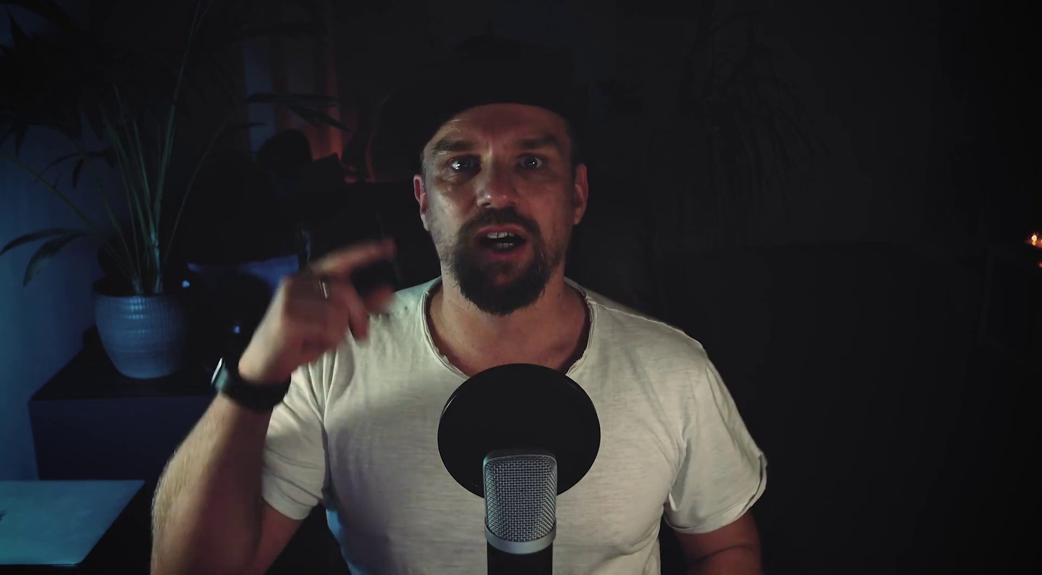